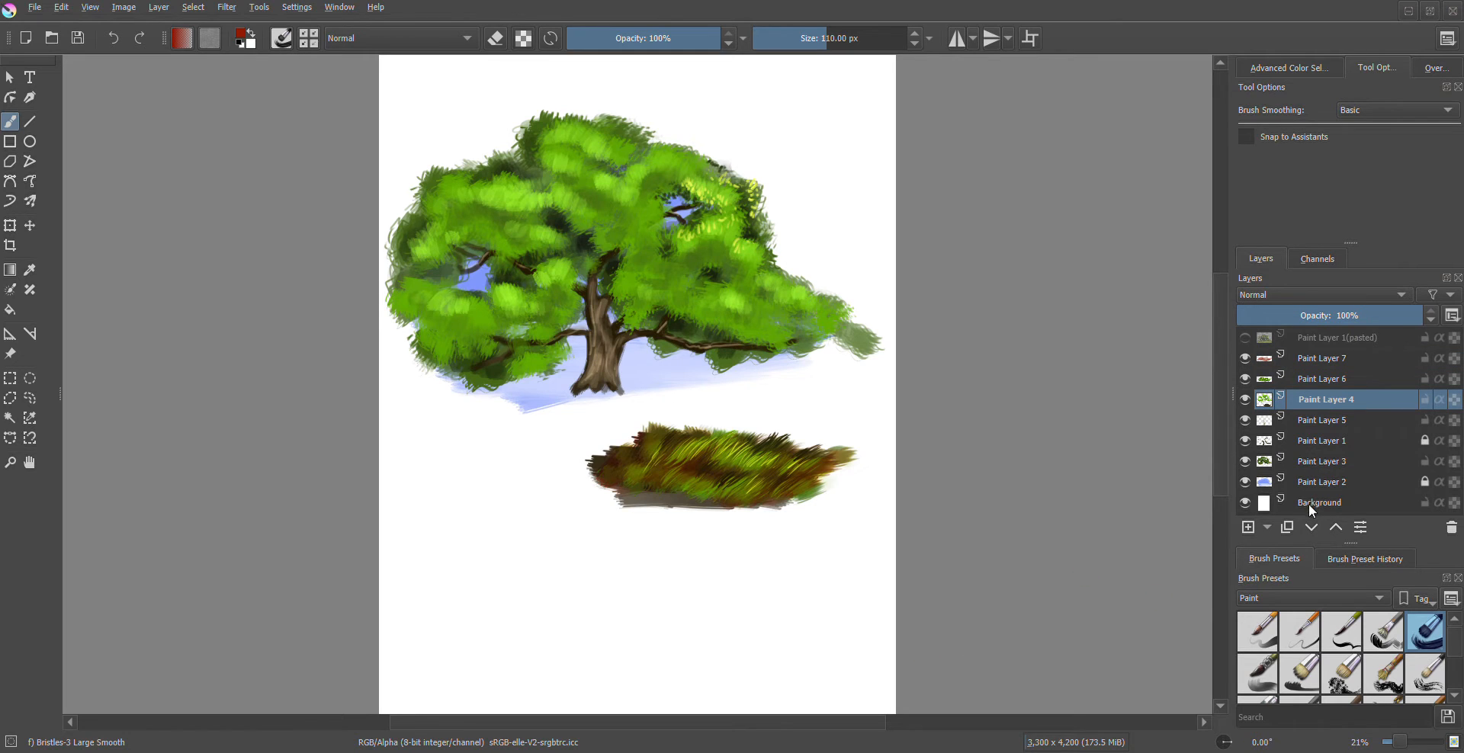
Add a paint layer just above the Background and paint a wide dark brown soil patch below the tree
click(1313, 504)
click(1255, 529)
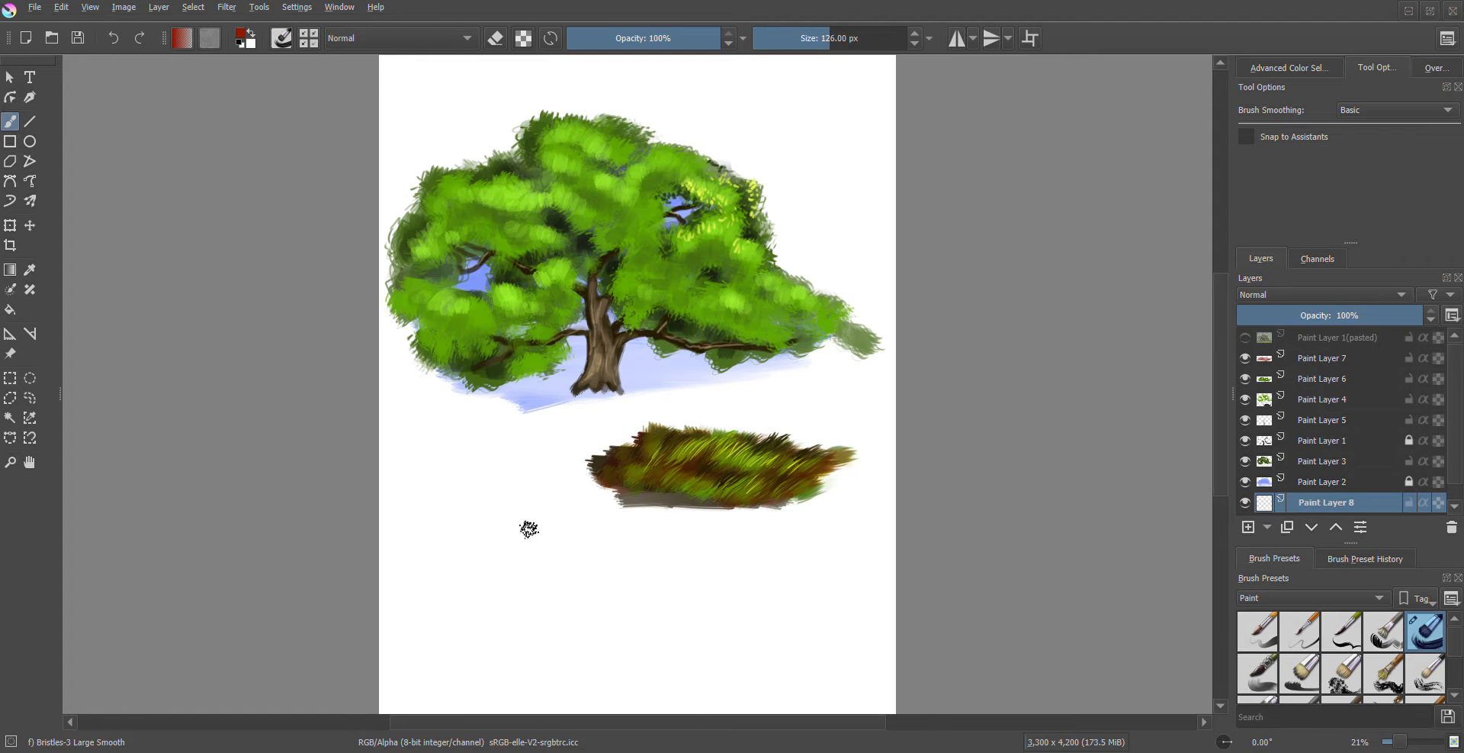
right_click(530, 529)
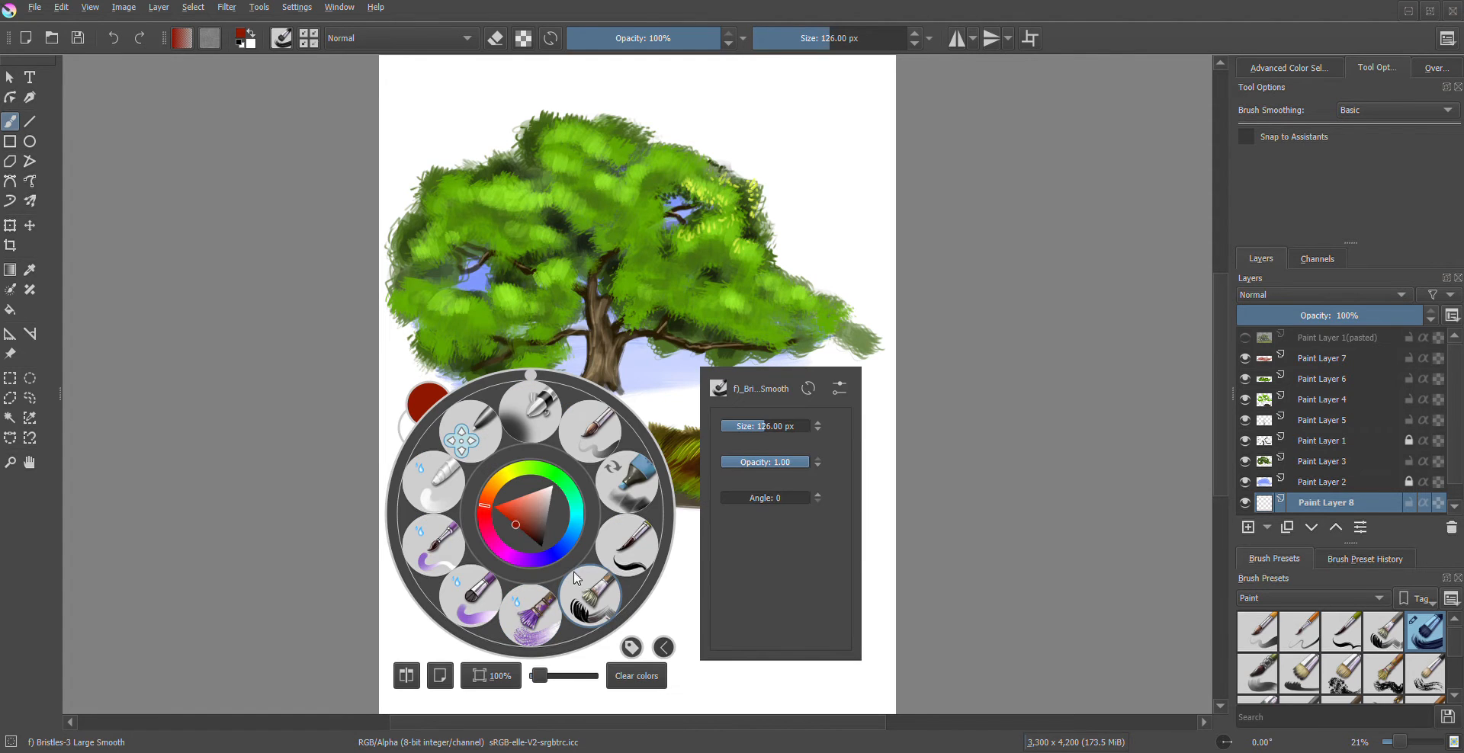
click(532, 535)
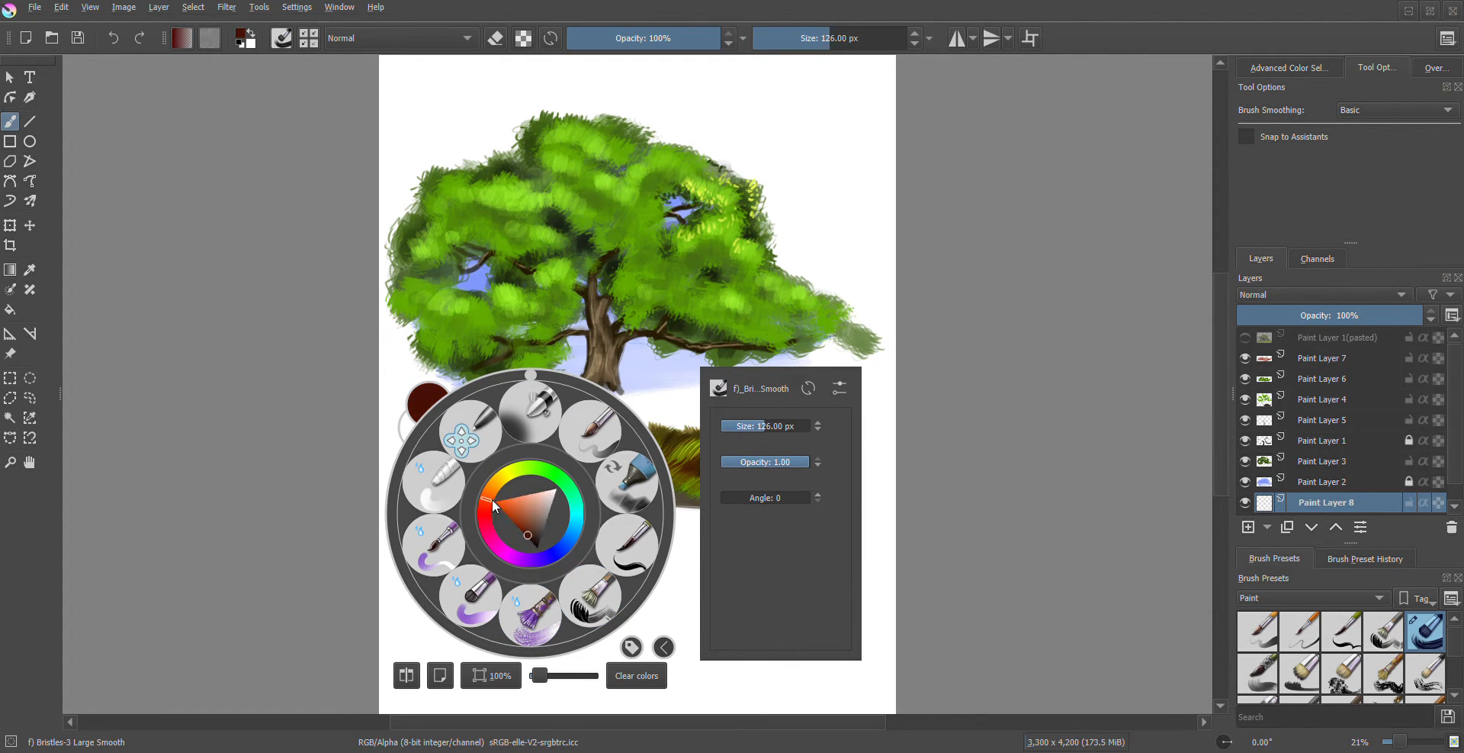
drag(492, 501, 497, 492)
click(852, 237)
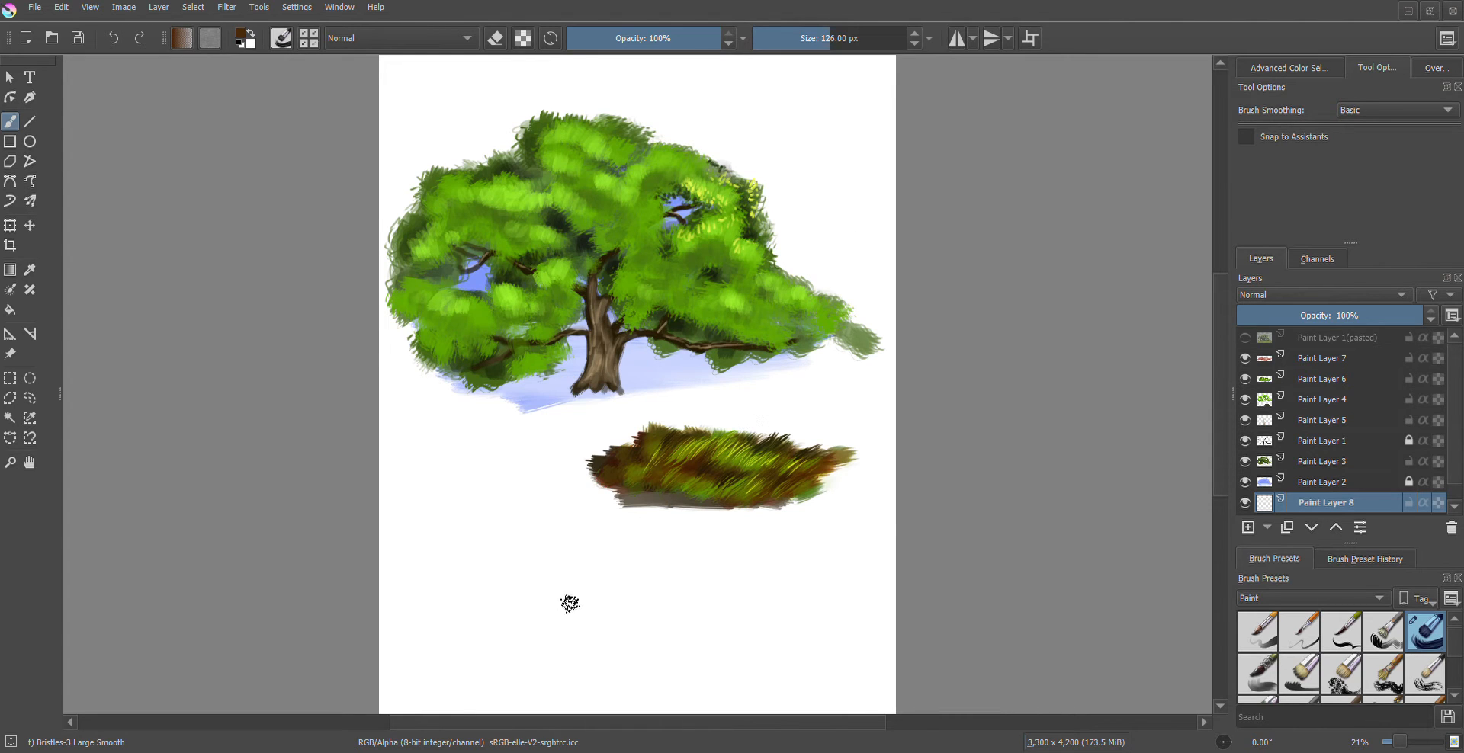
mouse_move(457, 587)
mouse_down()
mouse_move(534, 578)
mouse_move(489, 567)
mouse_move(556, 586)
mouse_move(532, 593)
mouse_move(545, 592)
mouse_move(519, 571)
mouse_move(530, 560)
mouse_move(470, 559)
mouse_move(483, 569)
mouse_move(473, 590)
mouse_move(454, 570)
mouse_move(506, 547)
mouse_move(562, 552)
mouse_move(541, 584)
mouse_move(577, 585)
mouse_move(452, 592)
mouse_move(471, 589)
mouse_move(435, 562)
mouse_move(602, 550)
mouse_move(520, 588)
mouse_move(576, 590)
mouse_move(619, 564)
mouse_move(505, 552)
mouse_move(542, 550)
mouse_up()
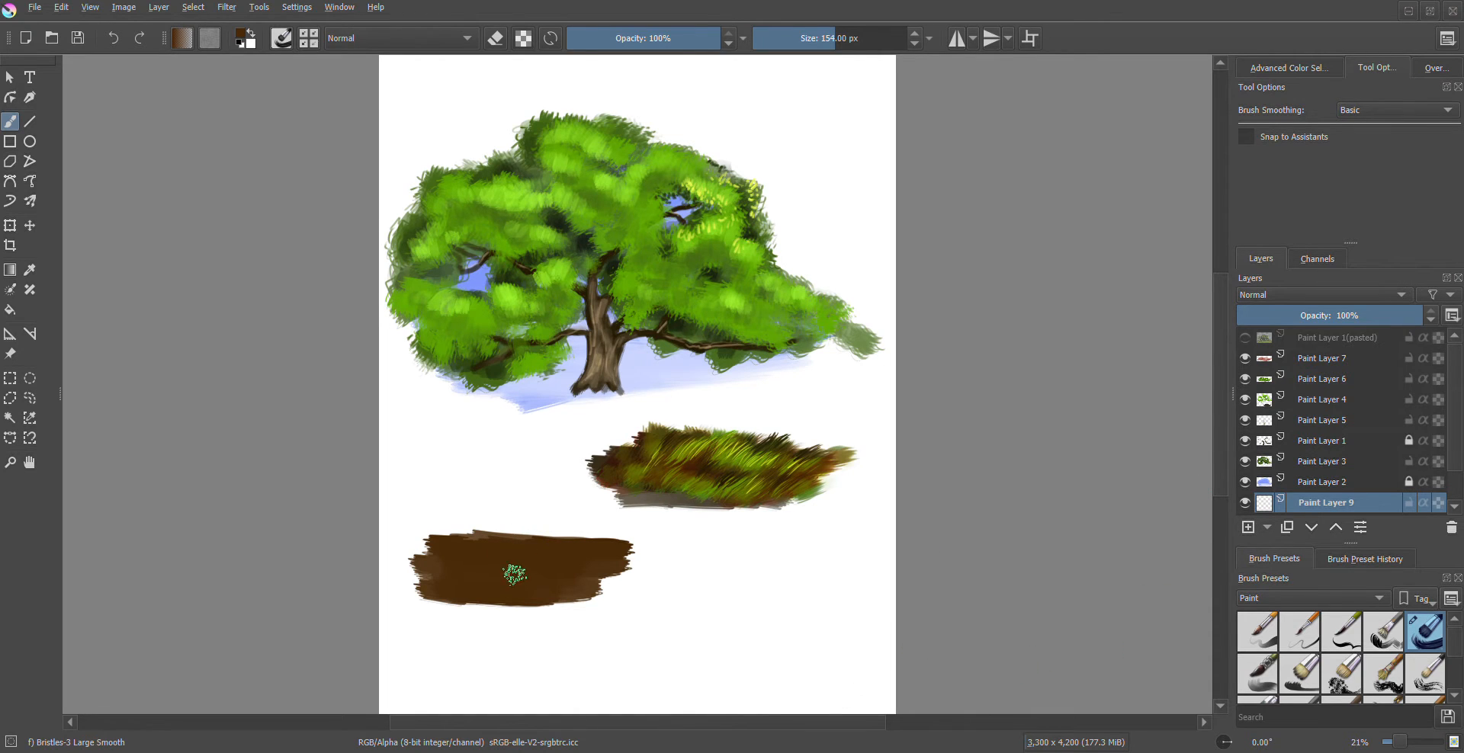
Paint a tall beige-grey boulder shape standing on the brown soil patch, starting with a 215 px brush
right_click(485, 466)
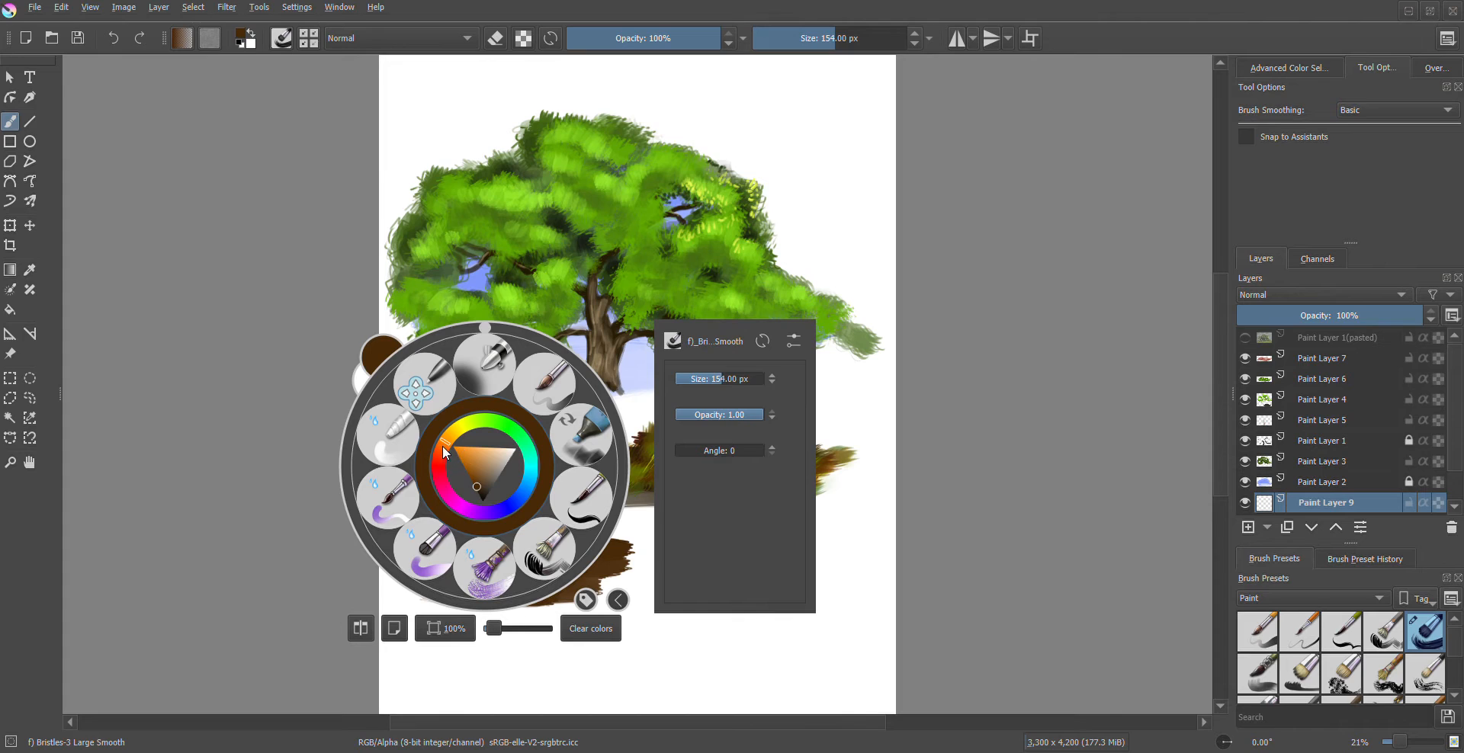
drag(445, 452, 450, 436)
mouse_move(474, 480)
mouse_down()
mouse_move(486, 461)
mouse_move(497, 468)
mouse_up()
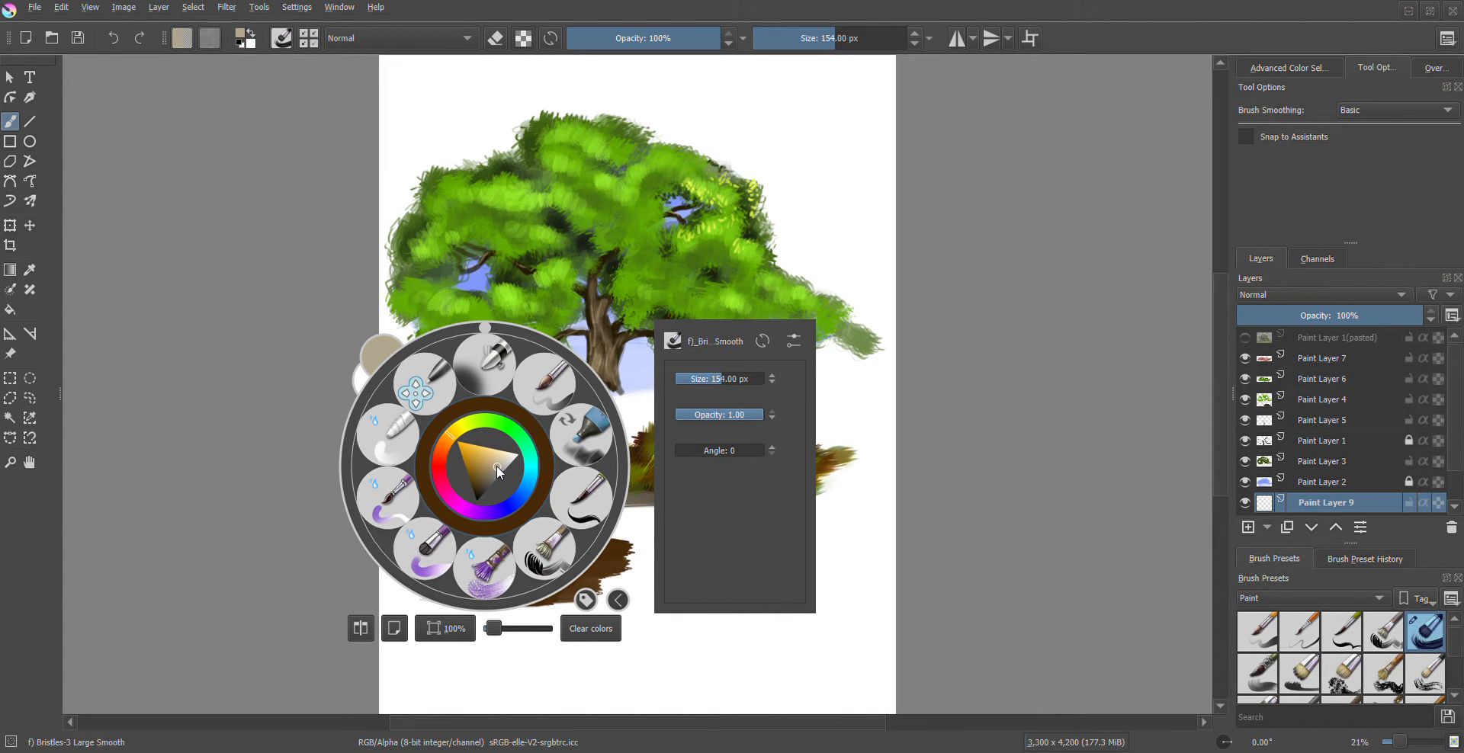
click(213, 527)
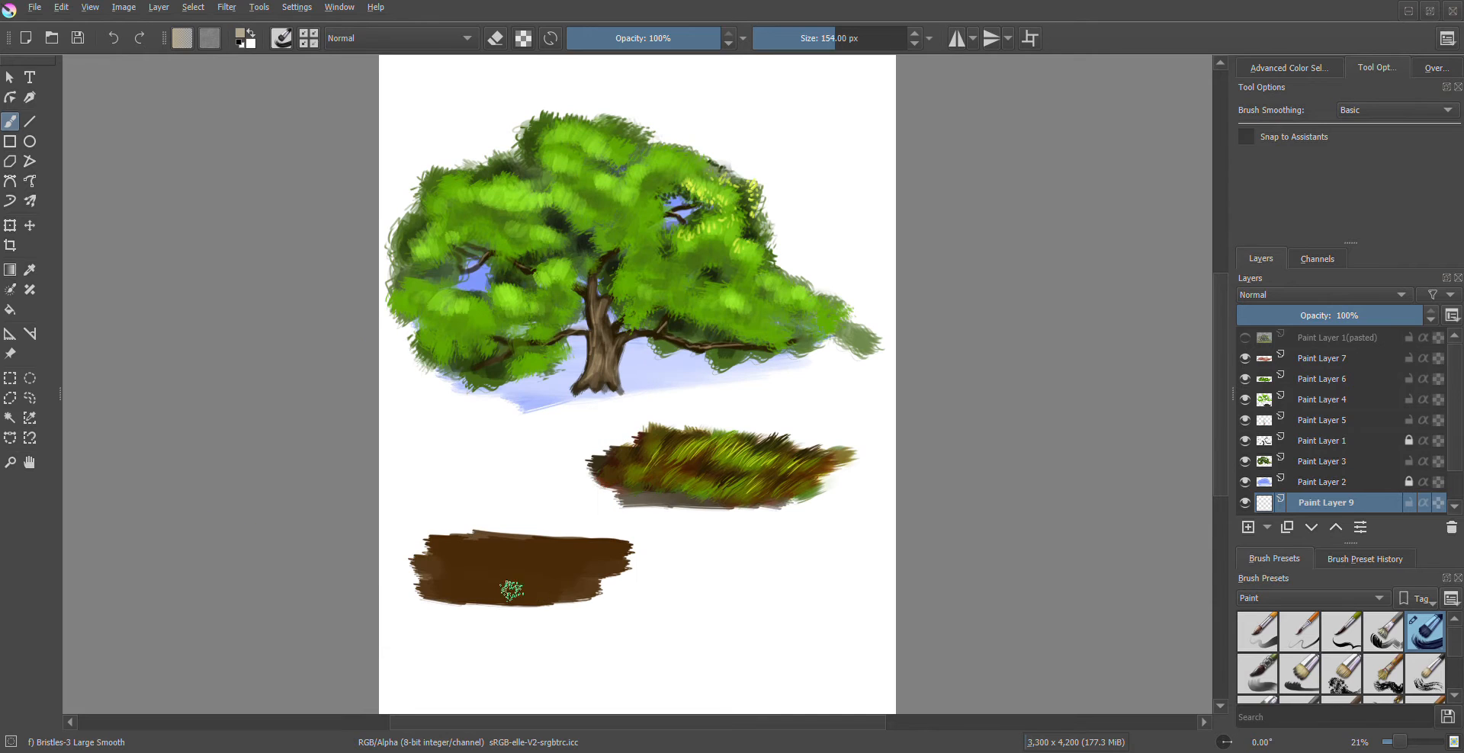
key(bracketright)
key(bracketright)
key(bracketright)
key(bracketright)
key(bracketright)
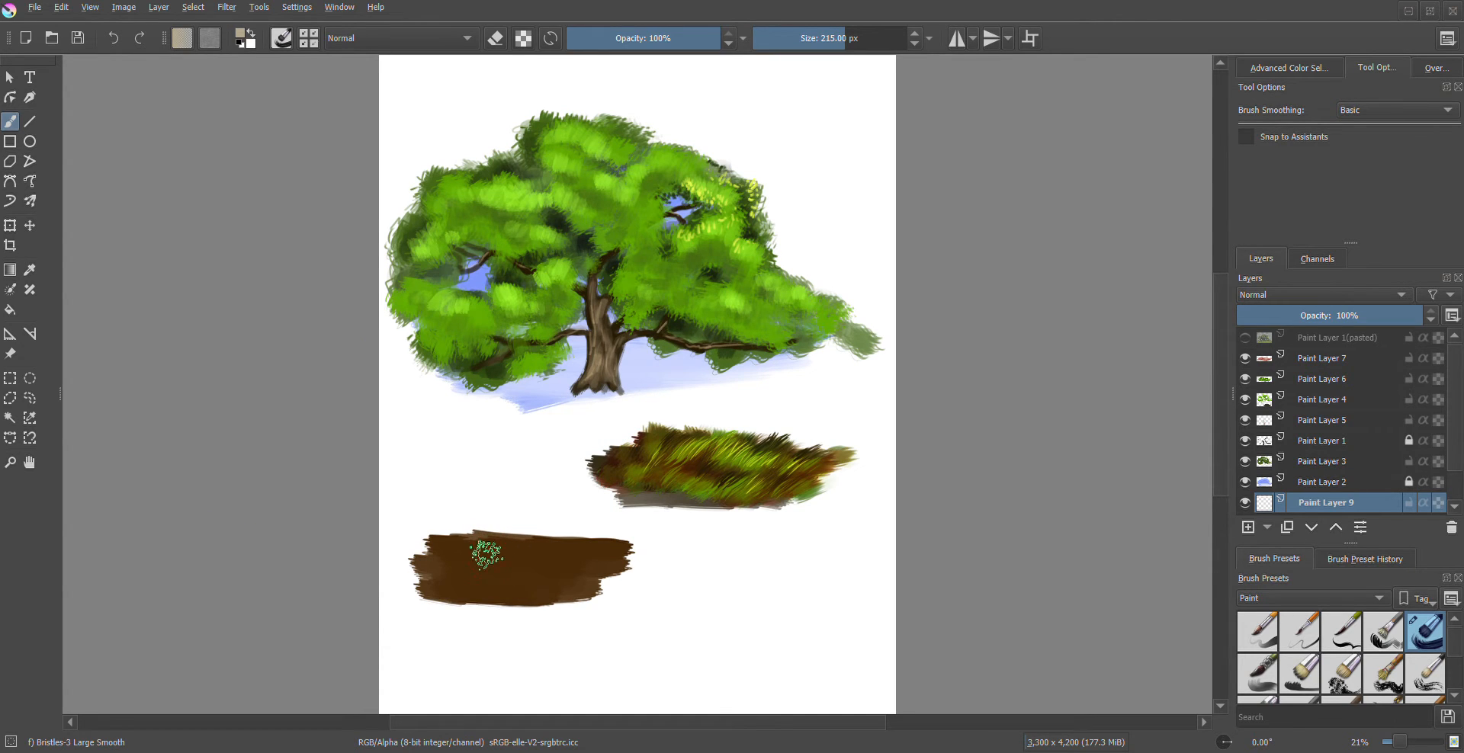
mouse_move(477, 554)
mouse_down()
mouse_move(476, 517)
mouse_move(511, 468)
mouse_move(549, 453)
mouse_move(572, 493)
mouse_move(569, 566)
mouse_move(495, 568)
mouse_move(561, 562)
mouse_move(501, 548)
mouse_move(503, 560)
mouse_move(516, 482)
mouse_move(527, 553)
mouse_move(543, 520)
mouse_move(554, 537)
mouse_move(526, 521)
mouse_up()
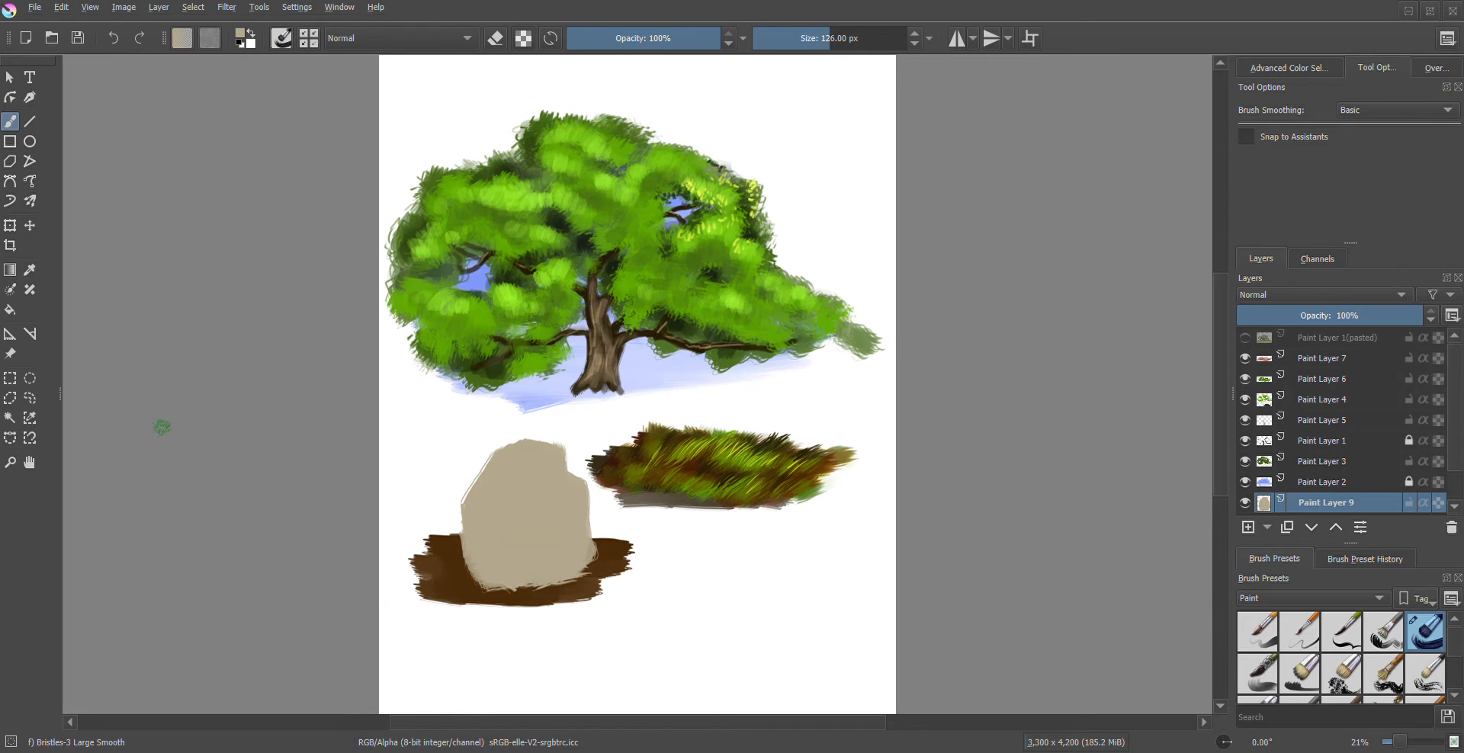
Select the boulder area with Contiguous Area Selection and load the Texture Large Splat brush from the Textures presets for painting
click(10, 419)
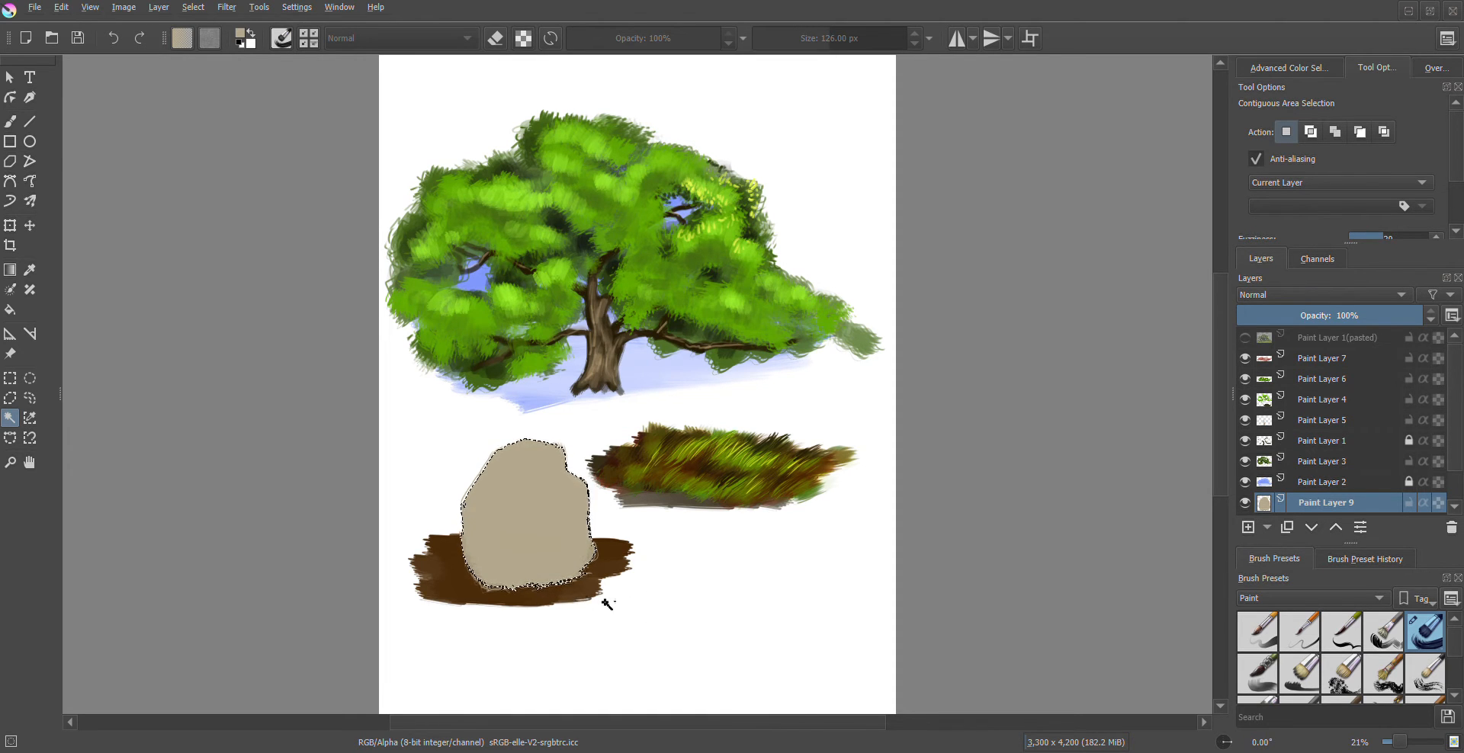
click(1310, 599)
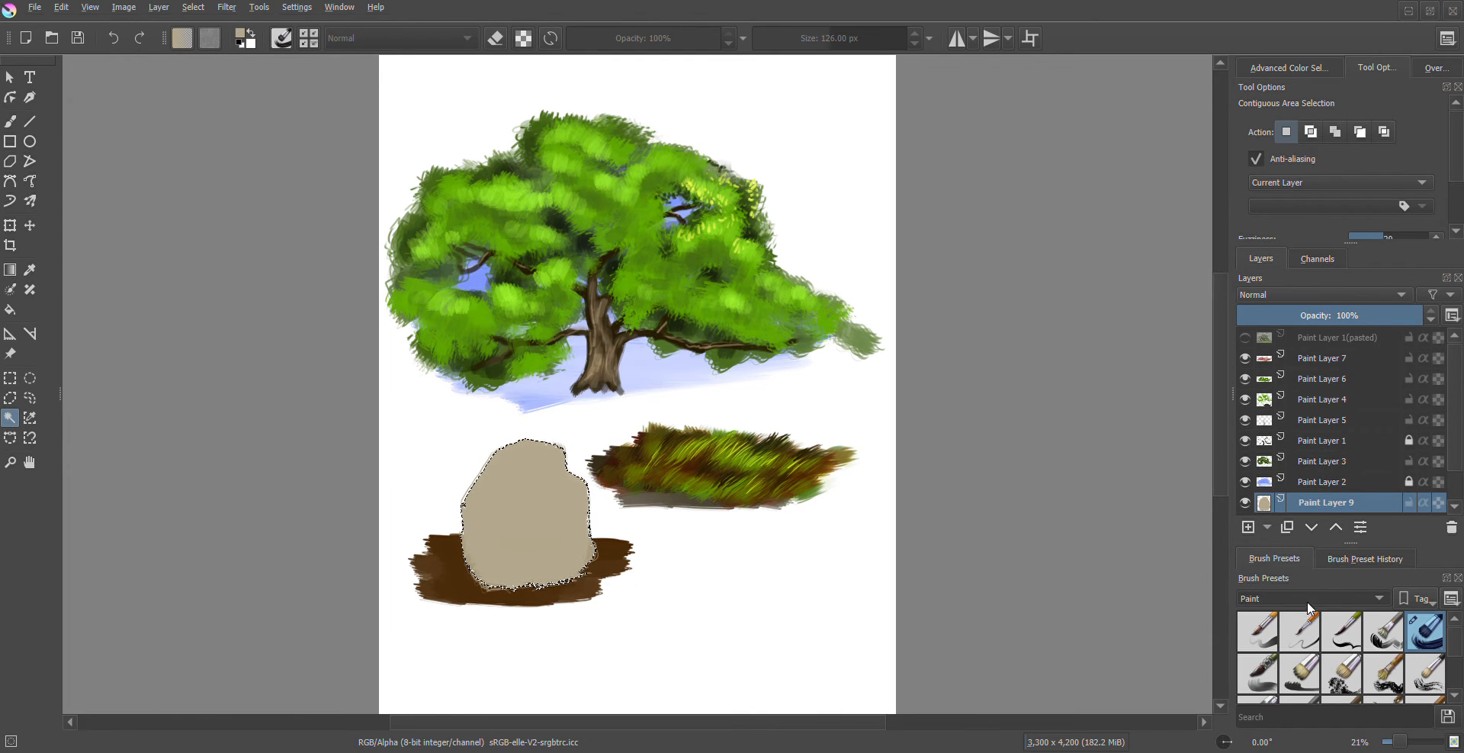
click(1299, 665)
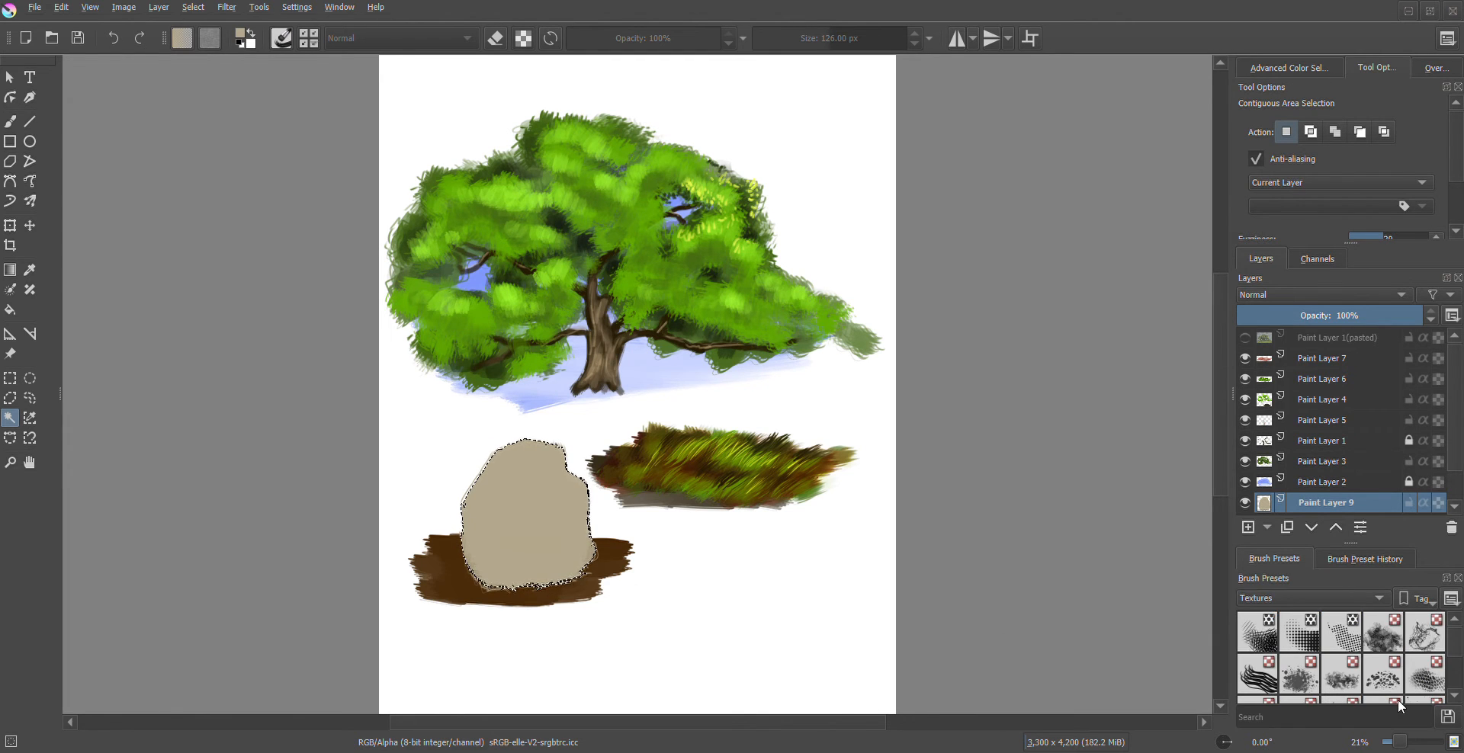
scroll(1358, 671, down, 3)
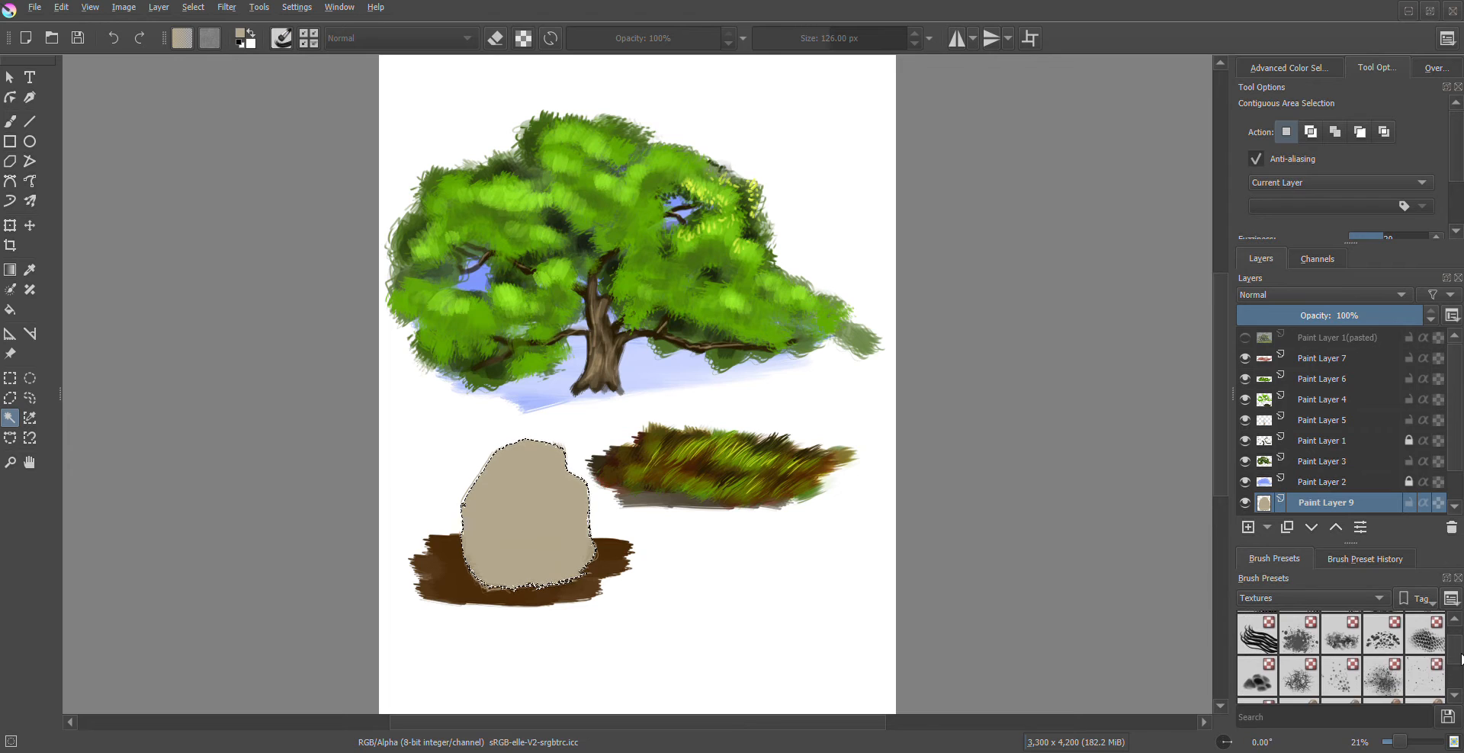
click(1308, 649)
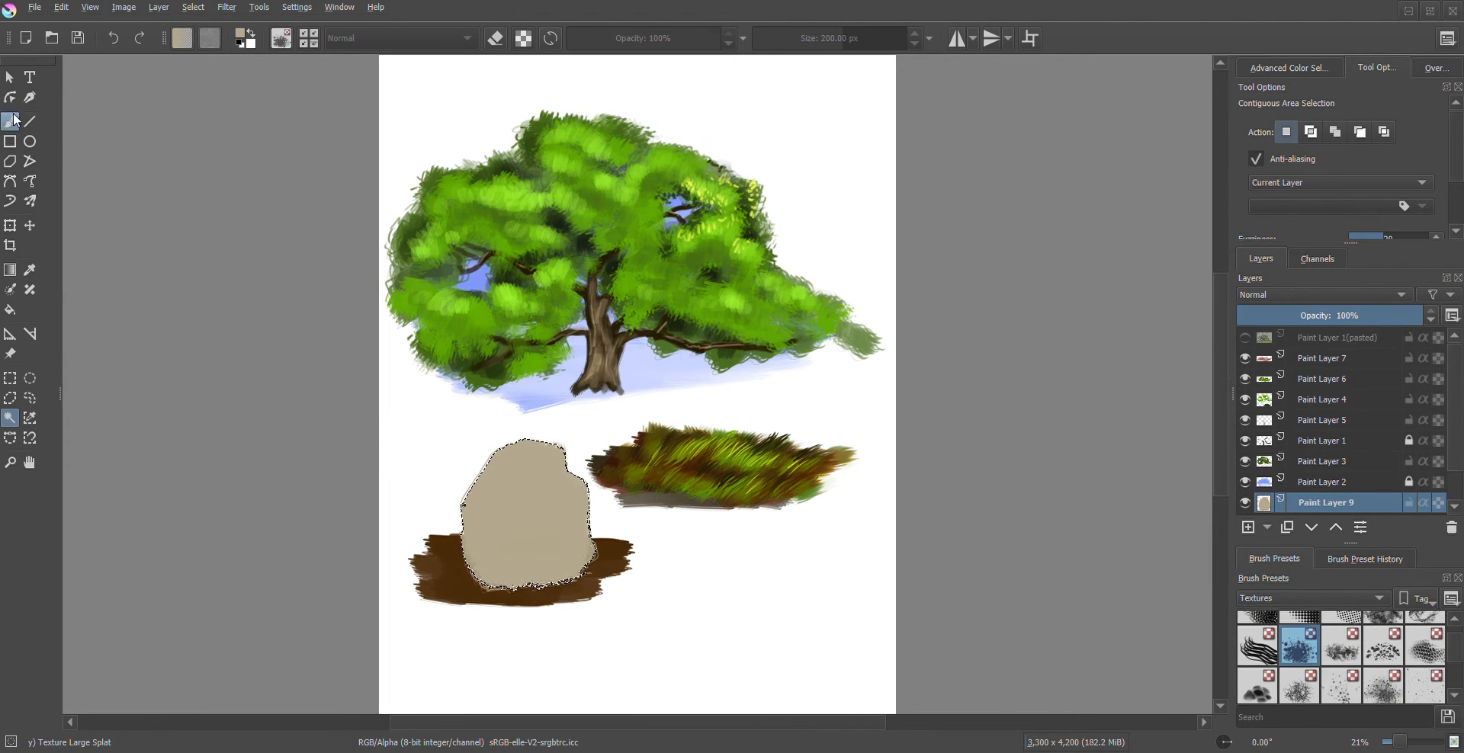
key(b)
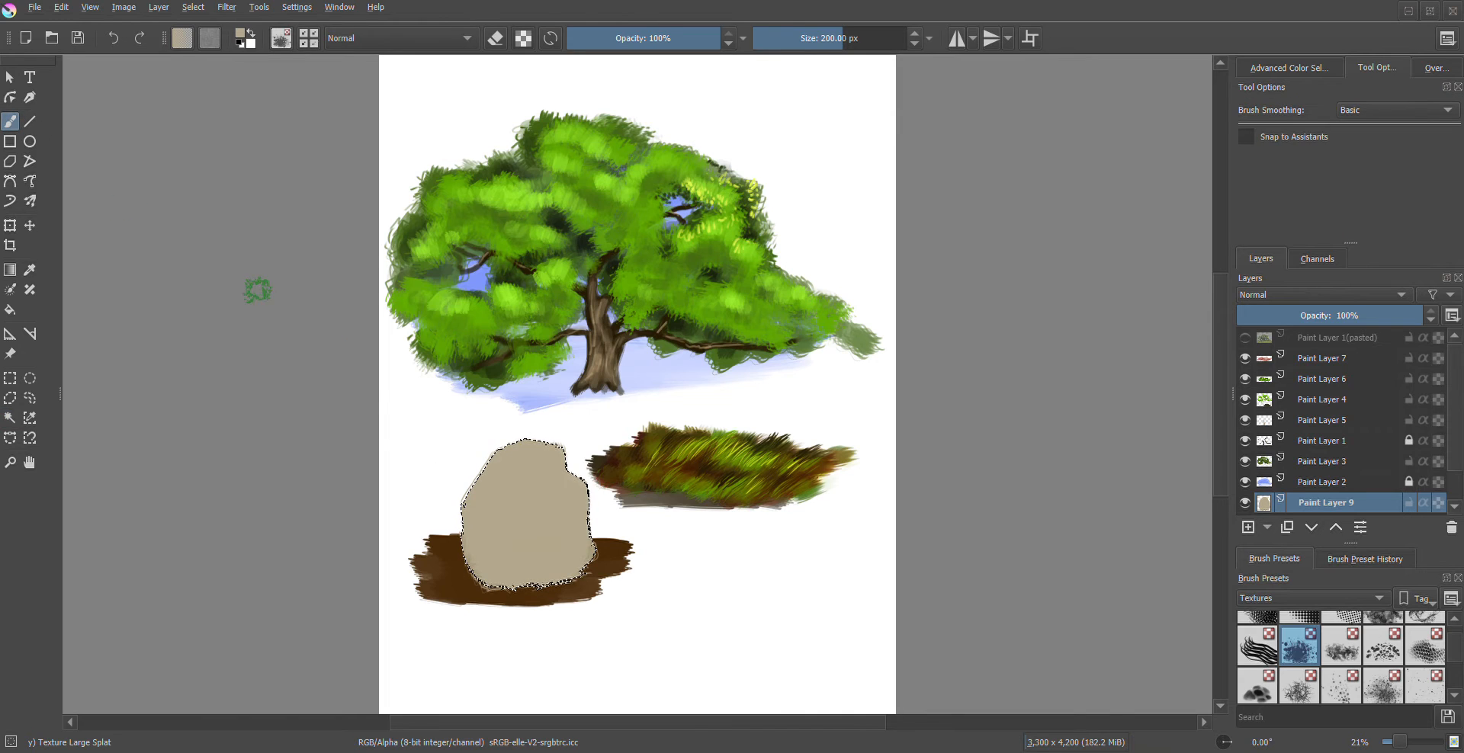
Texture the selected boulder with darker grey-brown splats at a brush size of 281 px
right_click(543, 544)
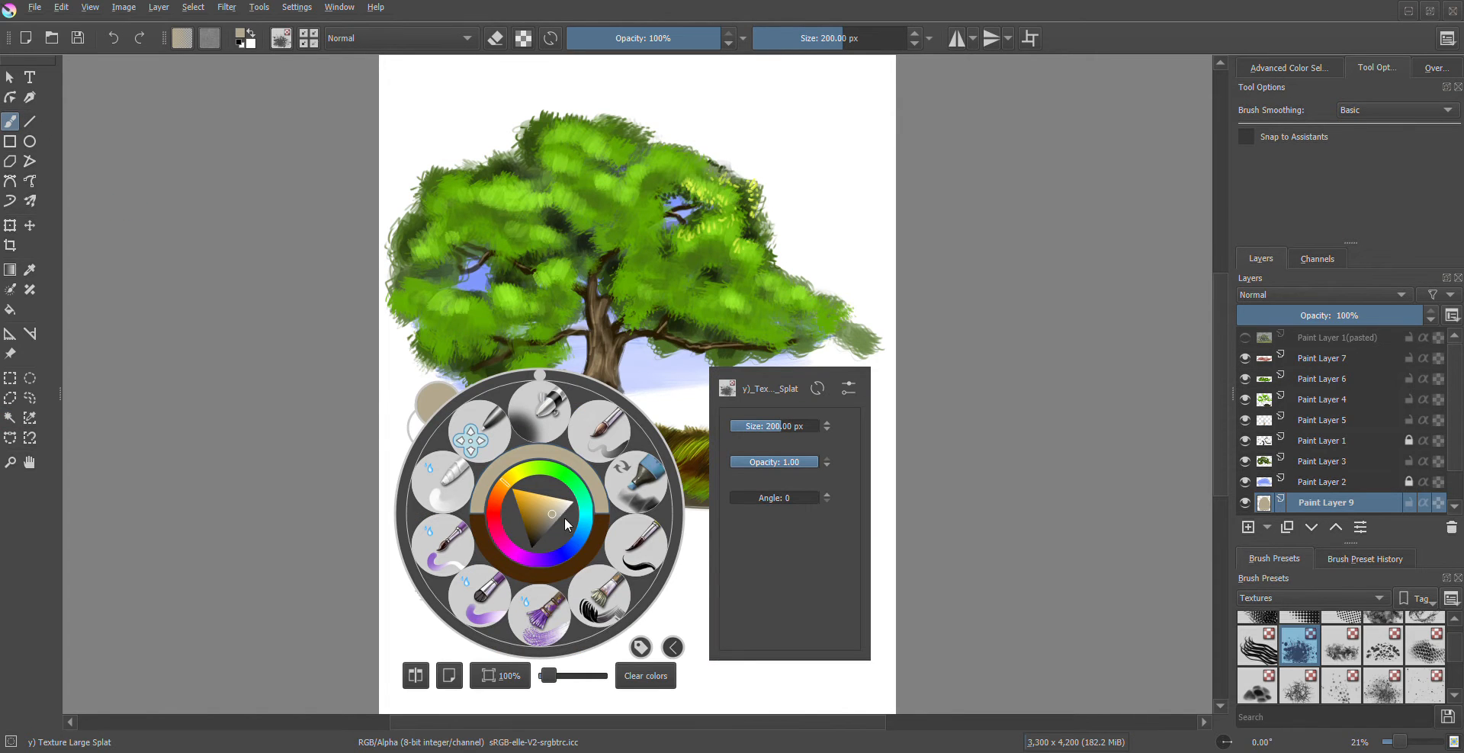
drag(551, 514, 542, 528)
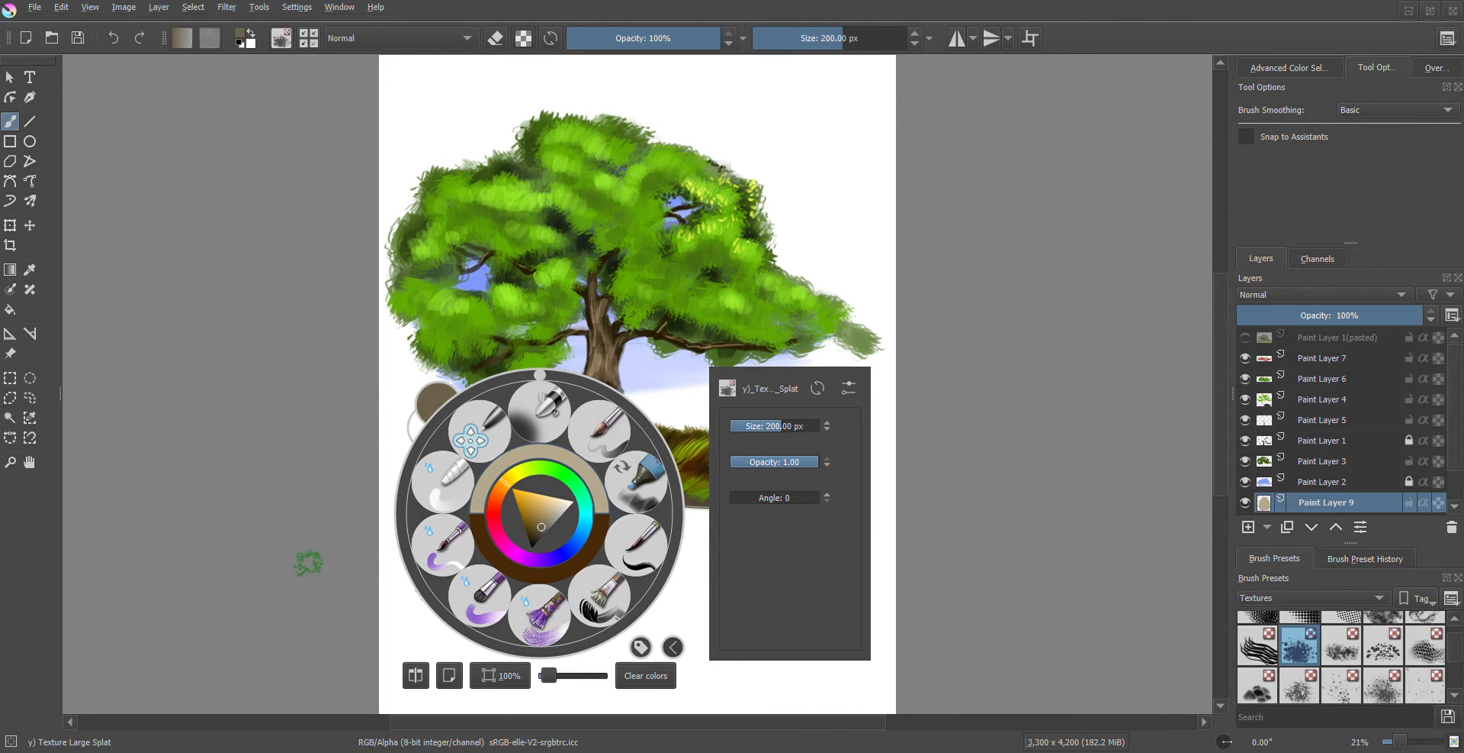
click(308, 563)
key(bracketright)
key(bracketright)
key(bracketright)
key(bracketright)
key(bracketright)
key(bracketright)
mouse_move(497, 571)
mouse_down()
mouse_move(463, 542)
mouse_move(518, 479)
mouse_move(504, 514)
mouse_move(503, 469)
mouse_move(527, 521)
mouse_move(579, 529)
mouse_move(577, 563)
mouse_move(516, 578)
mouse_move(569, 551)
mouse_up()
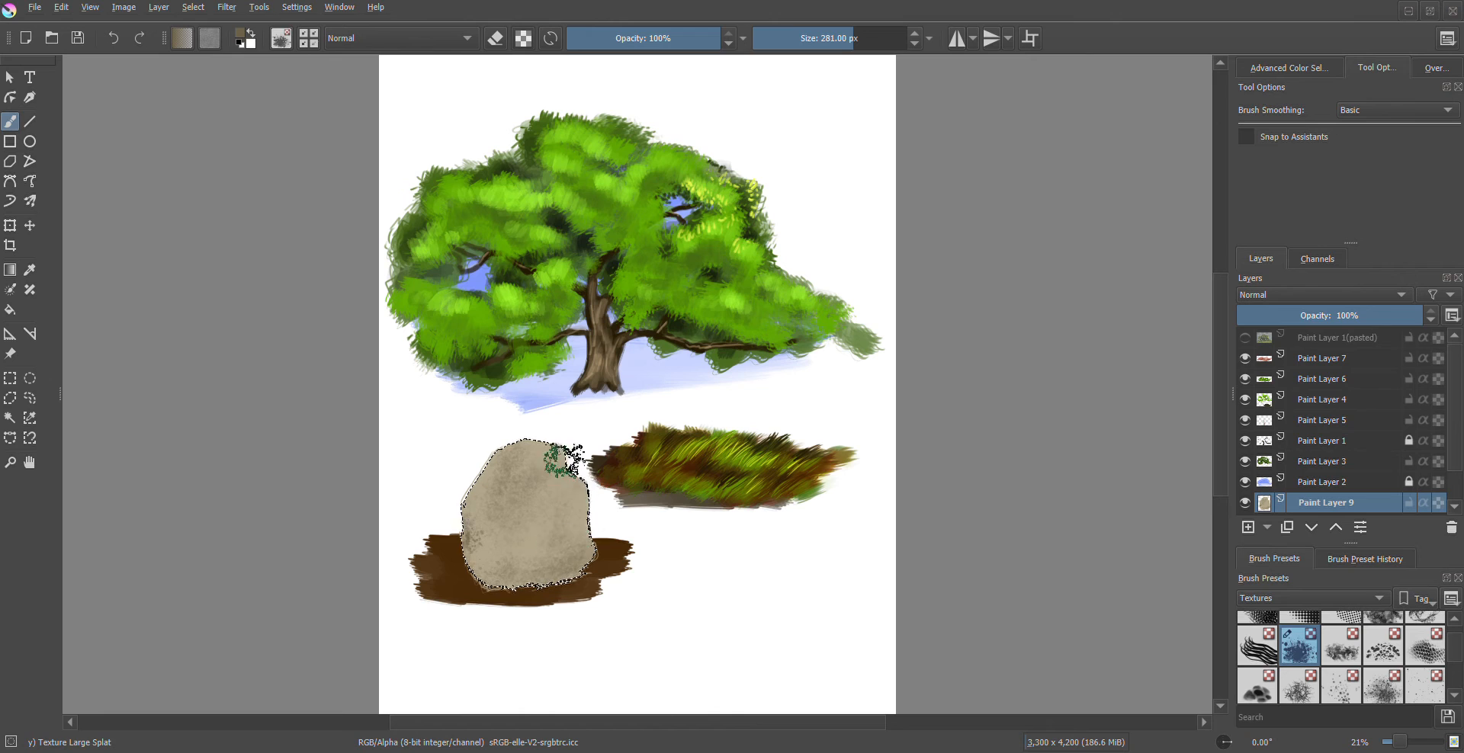
mouse_move(572, 494)
mouse_down()
mouse_move(571, 534)
mouse_move(526, 593)
mouse_move(570, 542)
mouse_move(555, 576)
mouse_move(505, 591)
mouse_move(527, 559)
mouse_move(502, 504)
mouse_move(549, 464)
mouse_move(522, 462)
mouse_move(487, 533)
mouse_move(539, 470)
mouse_move(498, 508)
mouse_move(531, 432)
mouse_move(550, 452)
mouse_move(570, 443)
mouse_move(530, 604)
mouse_up()
Add cream-white highlights to the boulder with the same splat brush and clear the selection
right_click(685, 600)
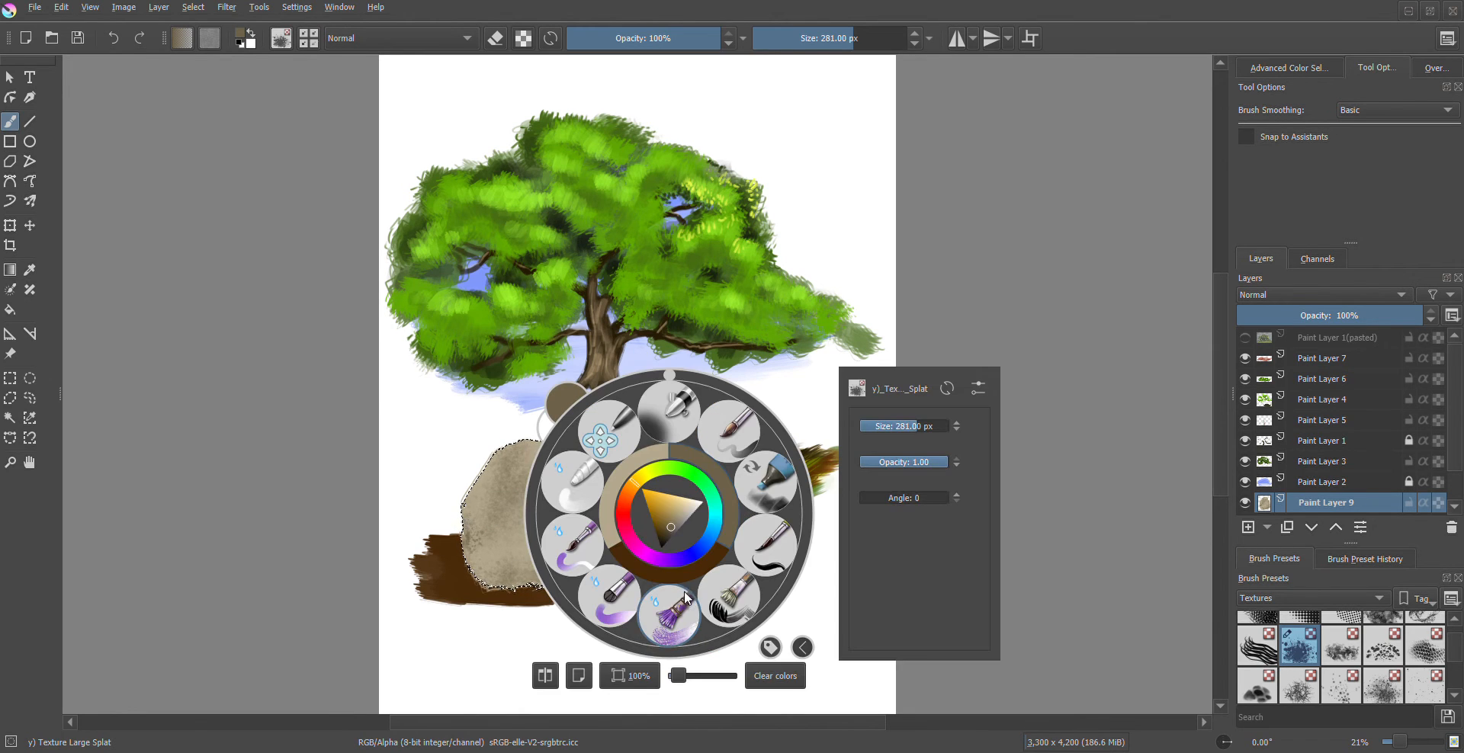
drag(671, 524, 698, 508)
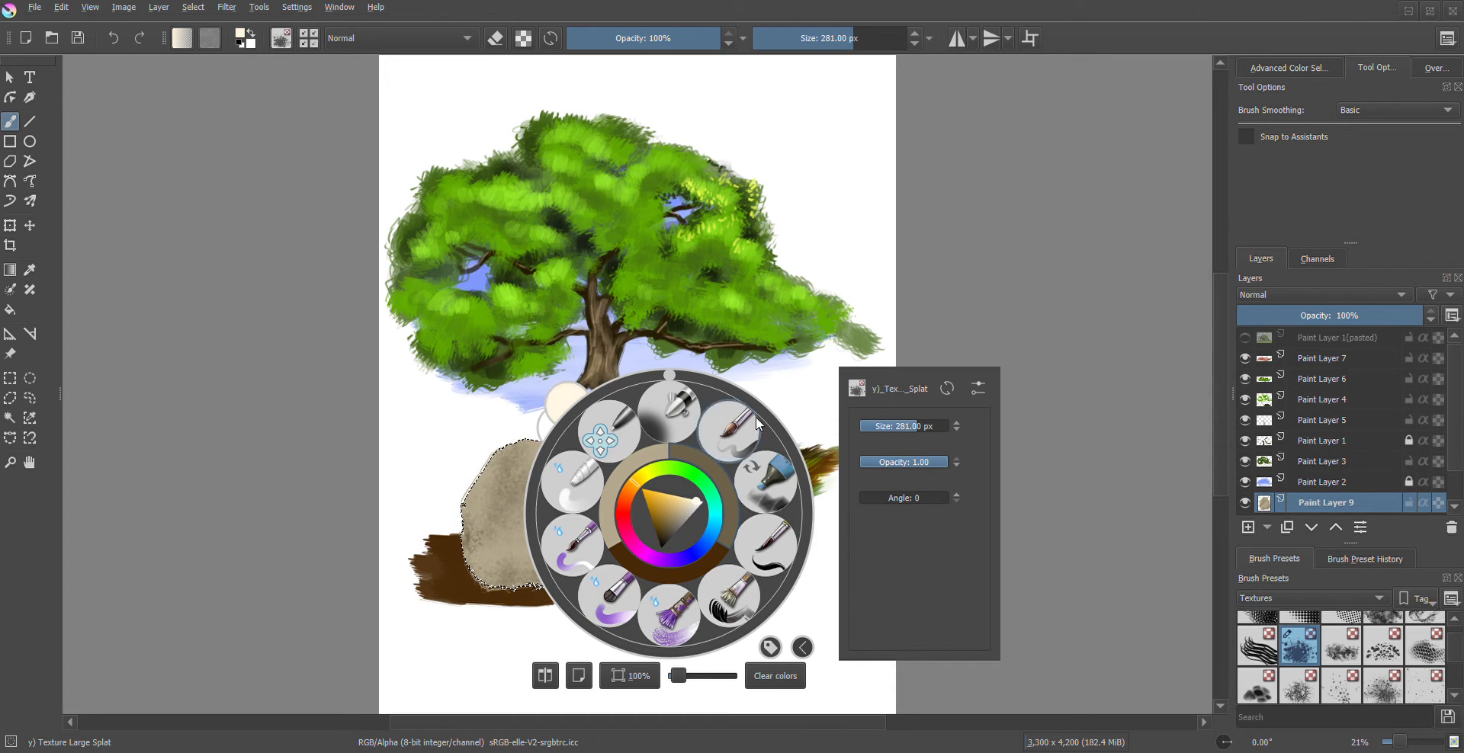
click(363, 479)
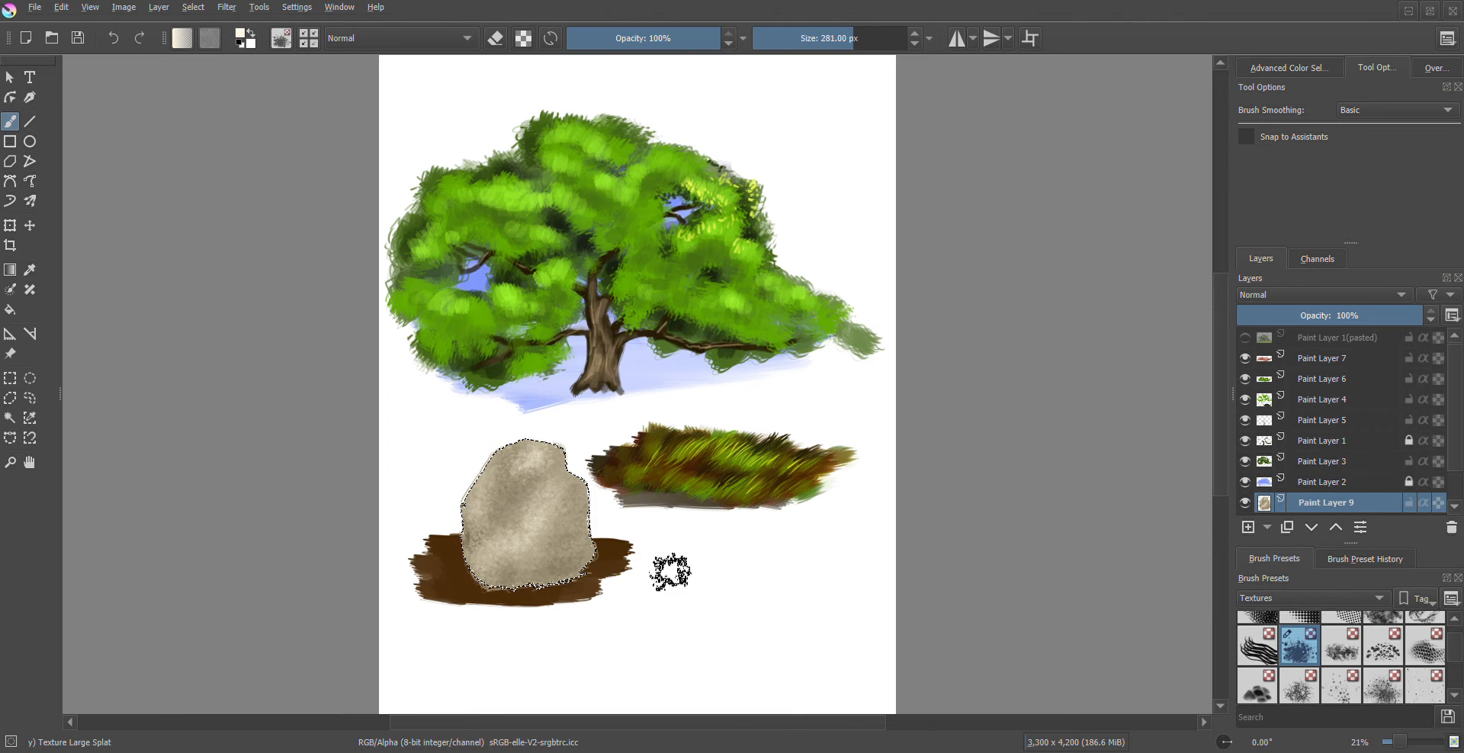
key(plus)
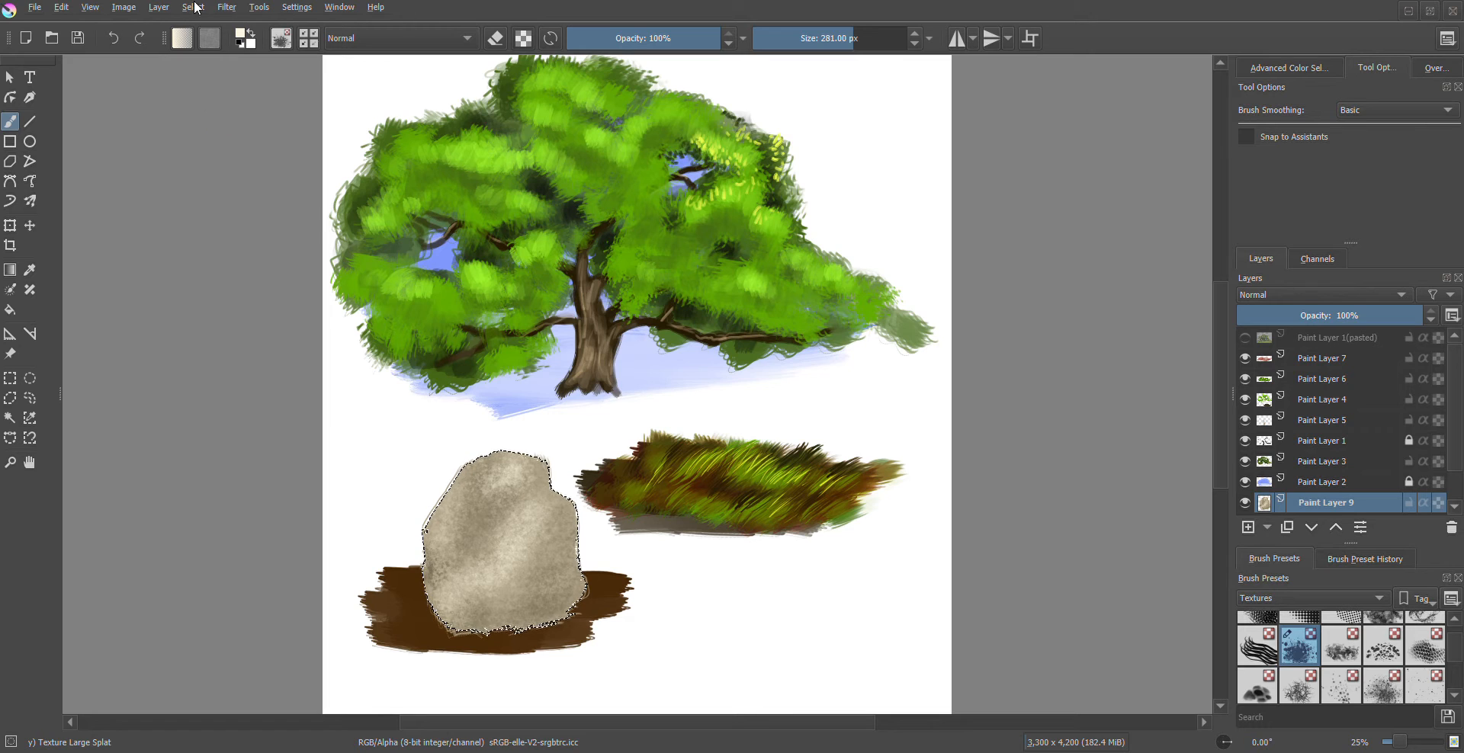
key(ctrl+shift+a)
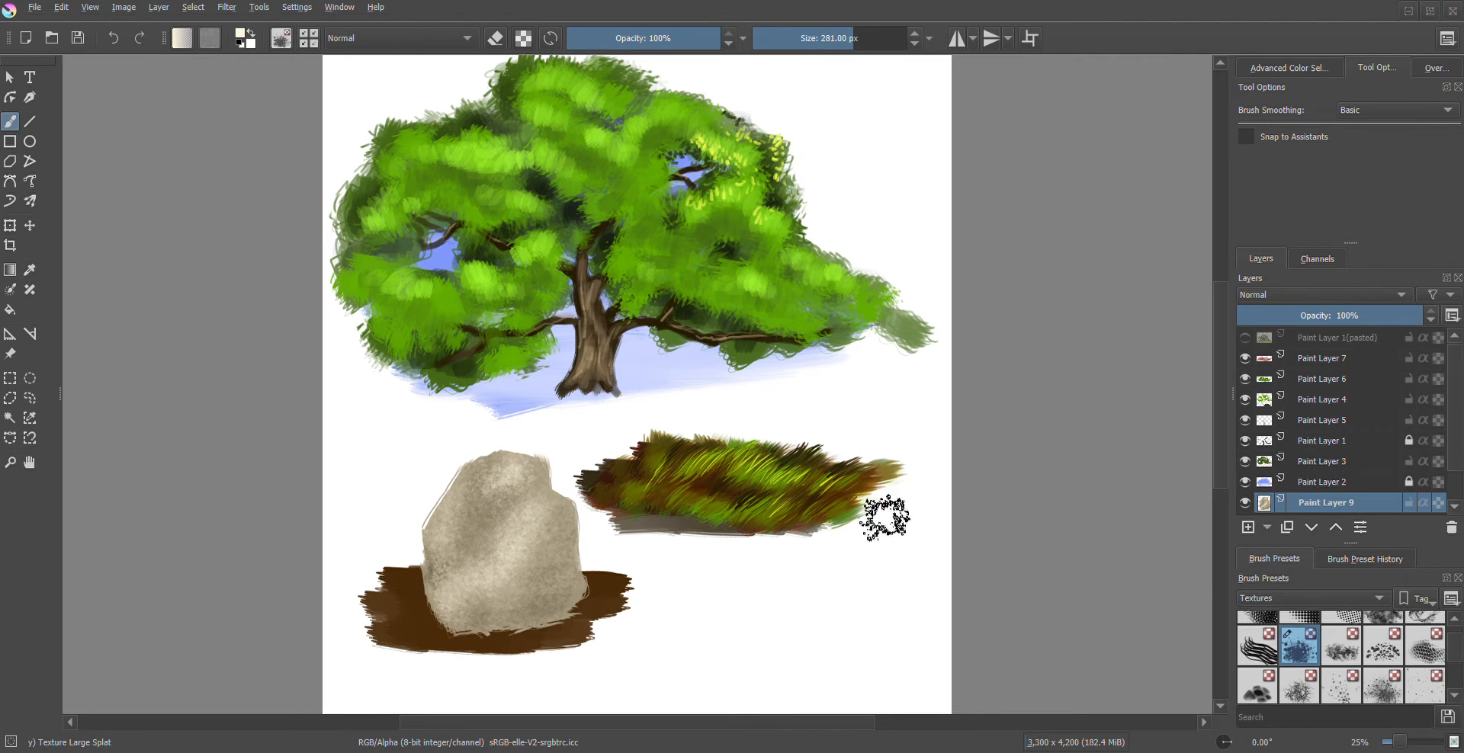
Add a new paint layer above the boulder layer and choose the Texture Random Particles brush
scroll(1322, 481, down, 2)
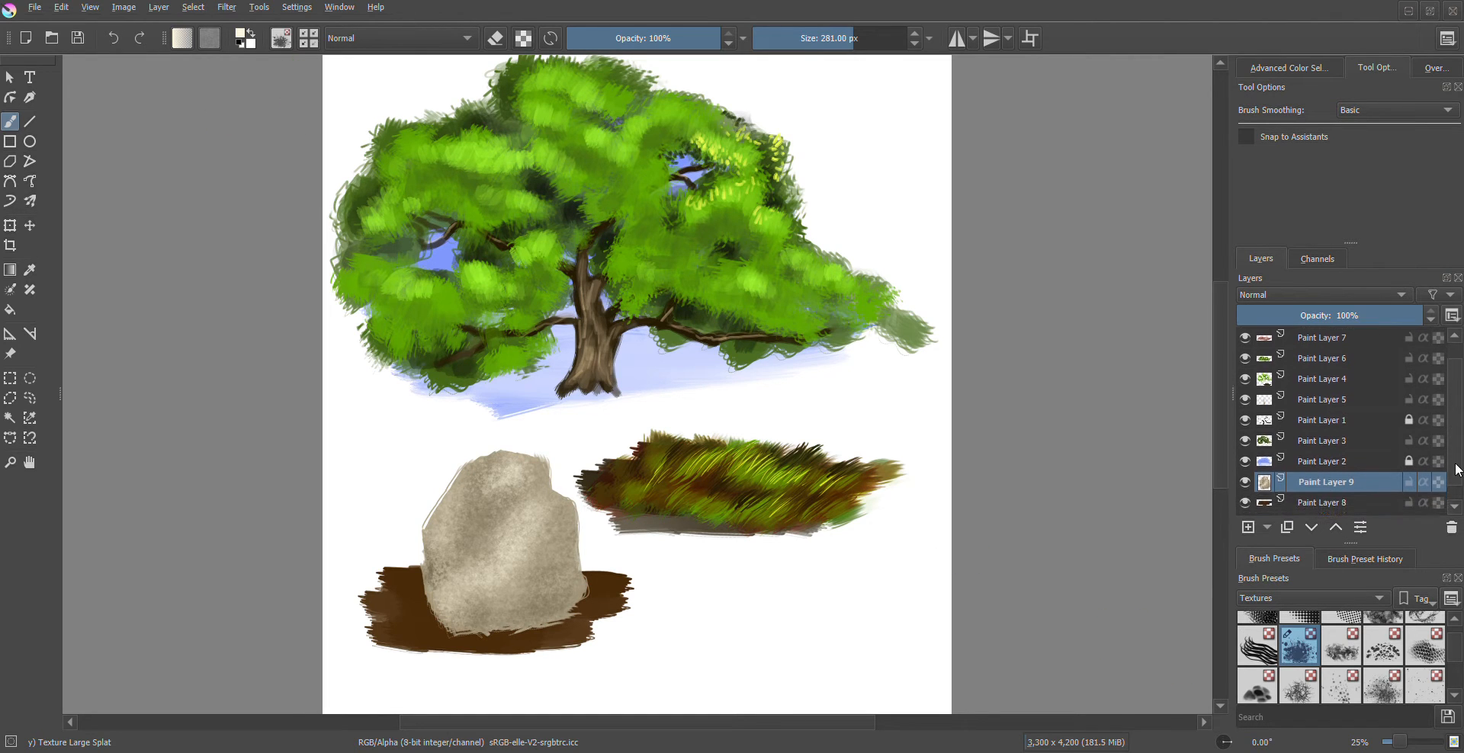
click(1249, 527)
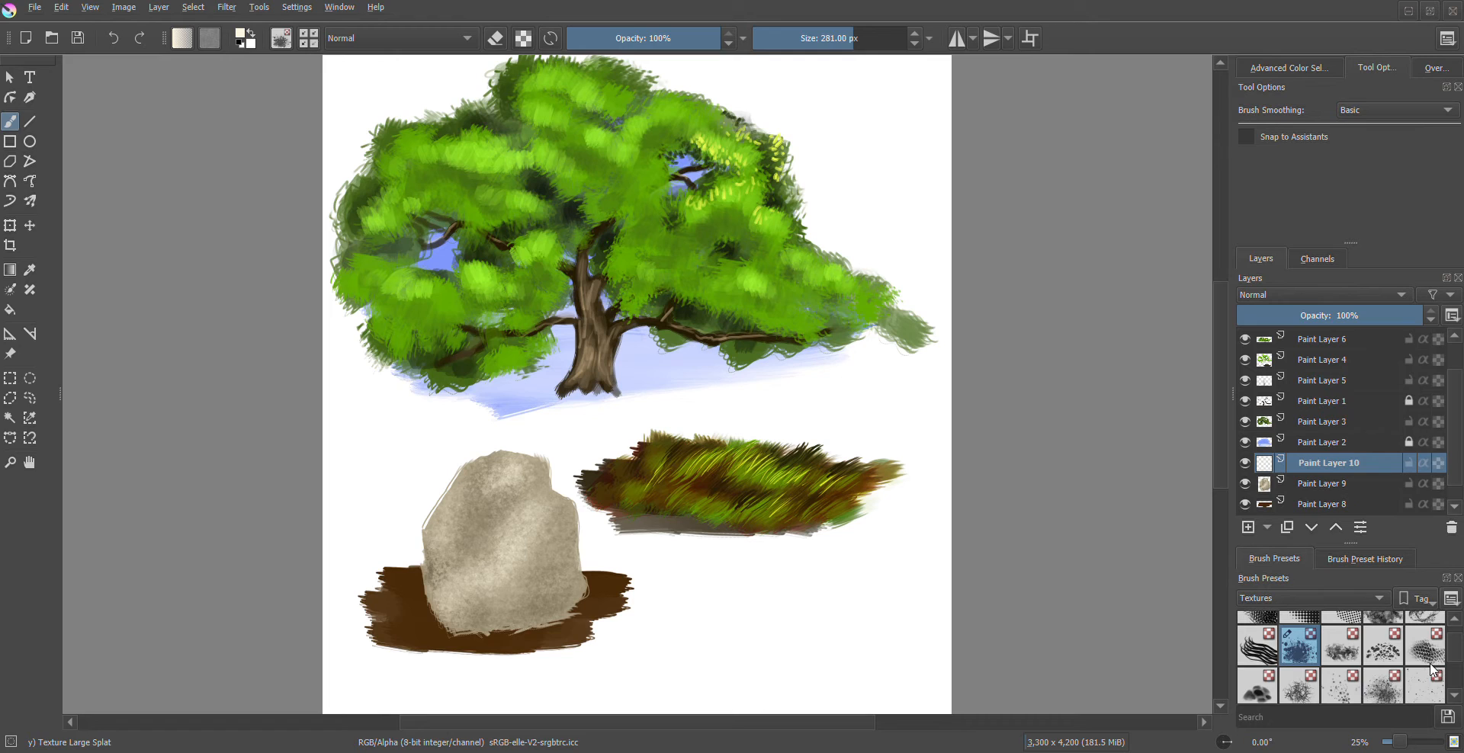
click(1388, 665)
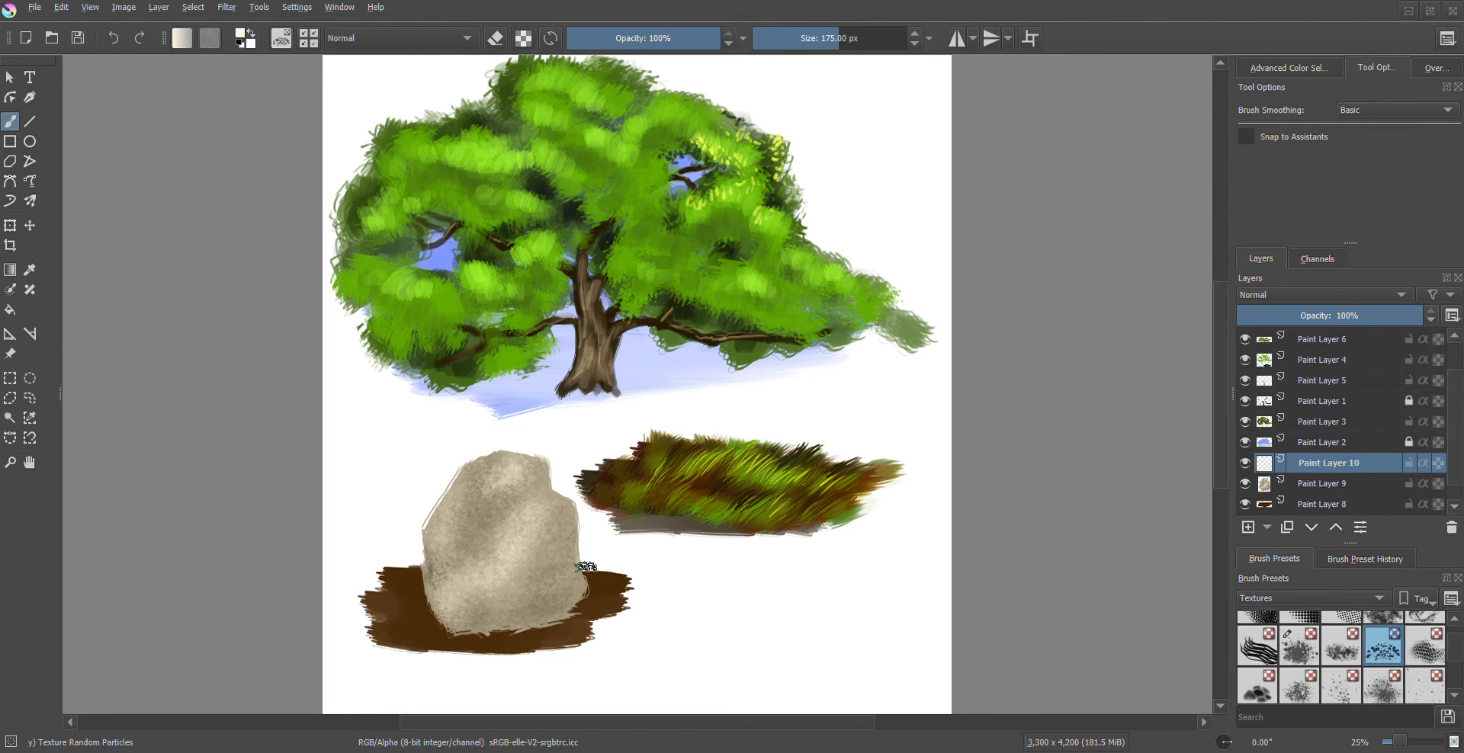
Scatter medium-grey gravel along the boulder's base and across the soil with the brush enlarged to 444 px
key(bracketright)
key(bracketright)
key(bracketright)
key(bracketright)
key(bracketright)
key(bracketright)
key(bracketright)
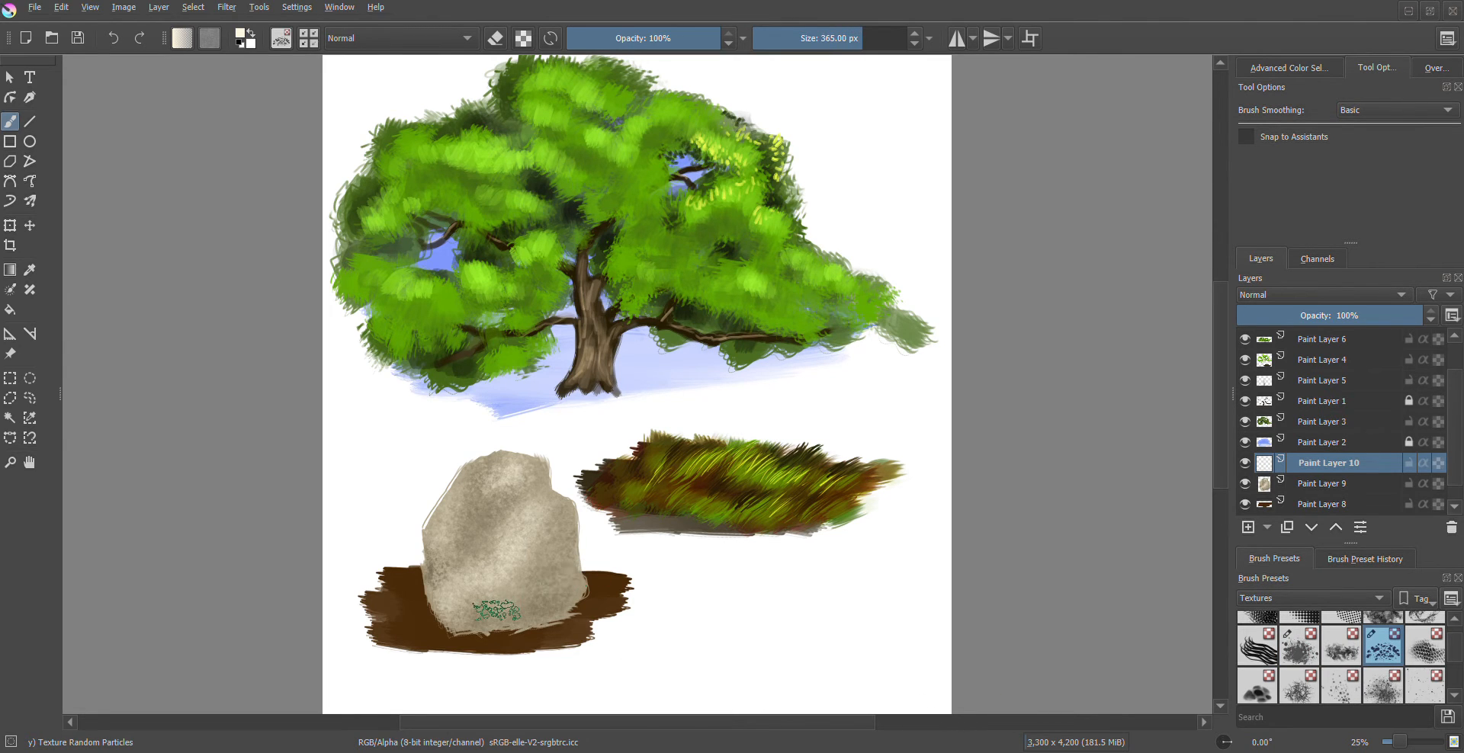
key(bracketright)
key(bracketright)
right_click(500, 610)
drag(522, 508, 511, 529)
click(340, 548)
mouse_move(457, 595)
mouse_down()
mouse_move(481, 640)
mouse_move(466, 637)
mouse_move(562, 625)
mouse_move(445, 639)
mouse_move(425, 613)
mouse_up()
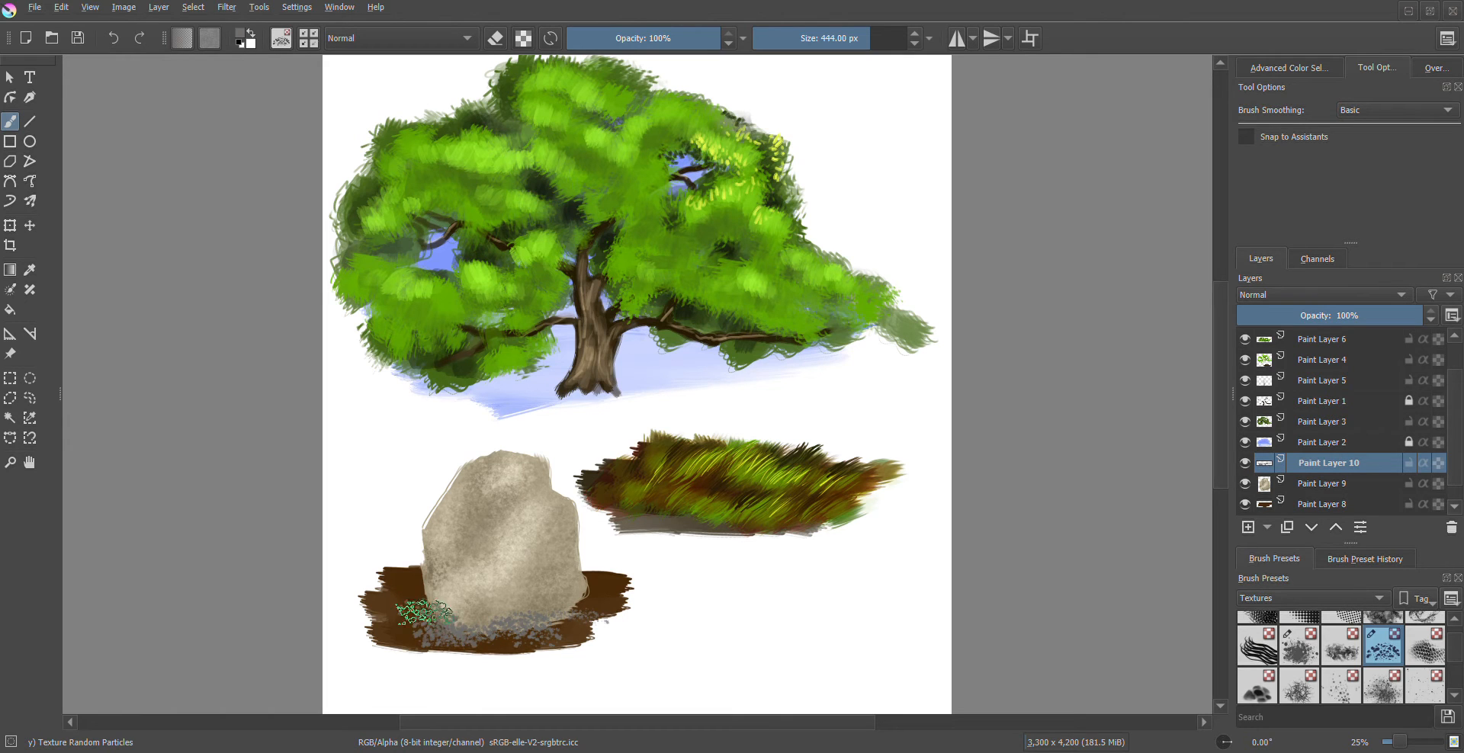
mouse_move(564, 636)
mouse_down()
mouse_move(632, 610)
mouse_move(602, 619)
mouse_move(637, 637)
mouse_move(627, 647)
mouse_up()
Scatter very dark grey particles over the gravel at the boulder's base to add shadow
right_click(573, 514)
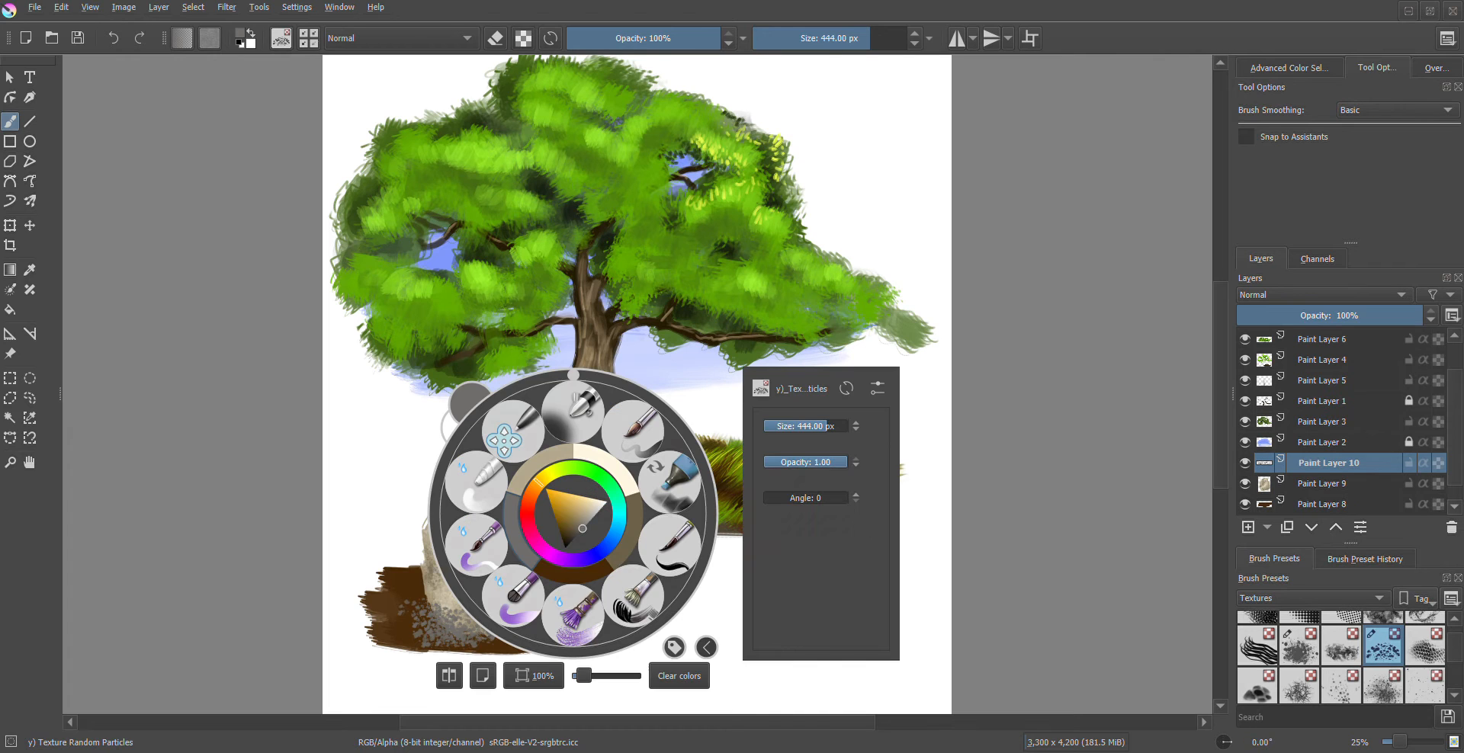
drag(577, 537, 572, 540)
click(374, 663)
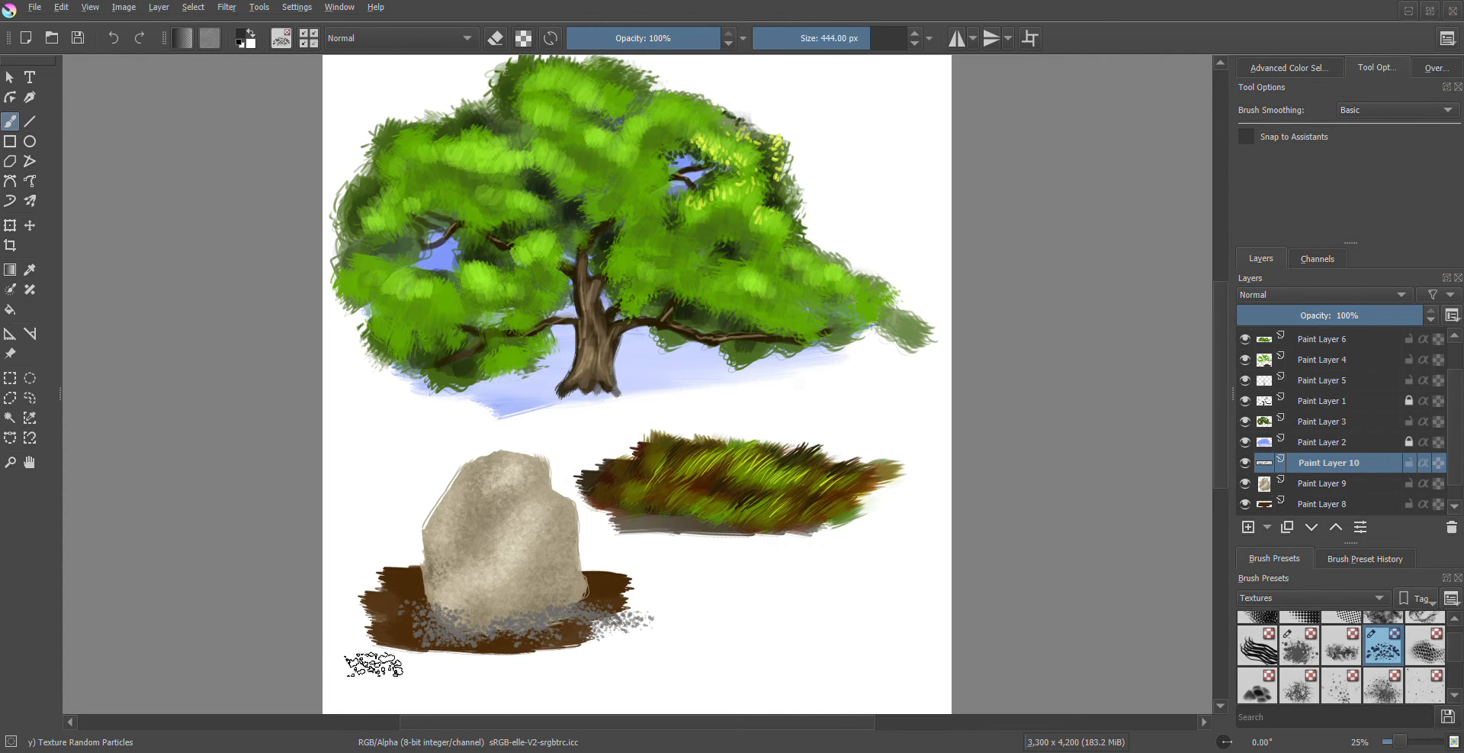
drag(450, 639, 632, 626)
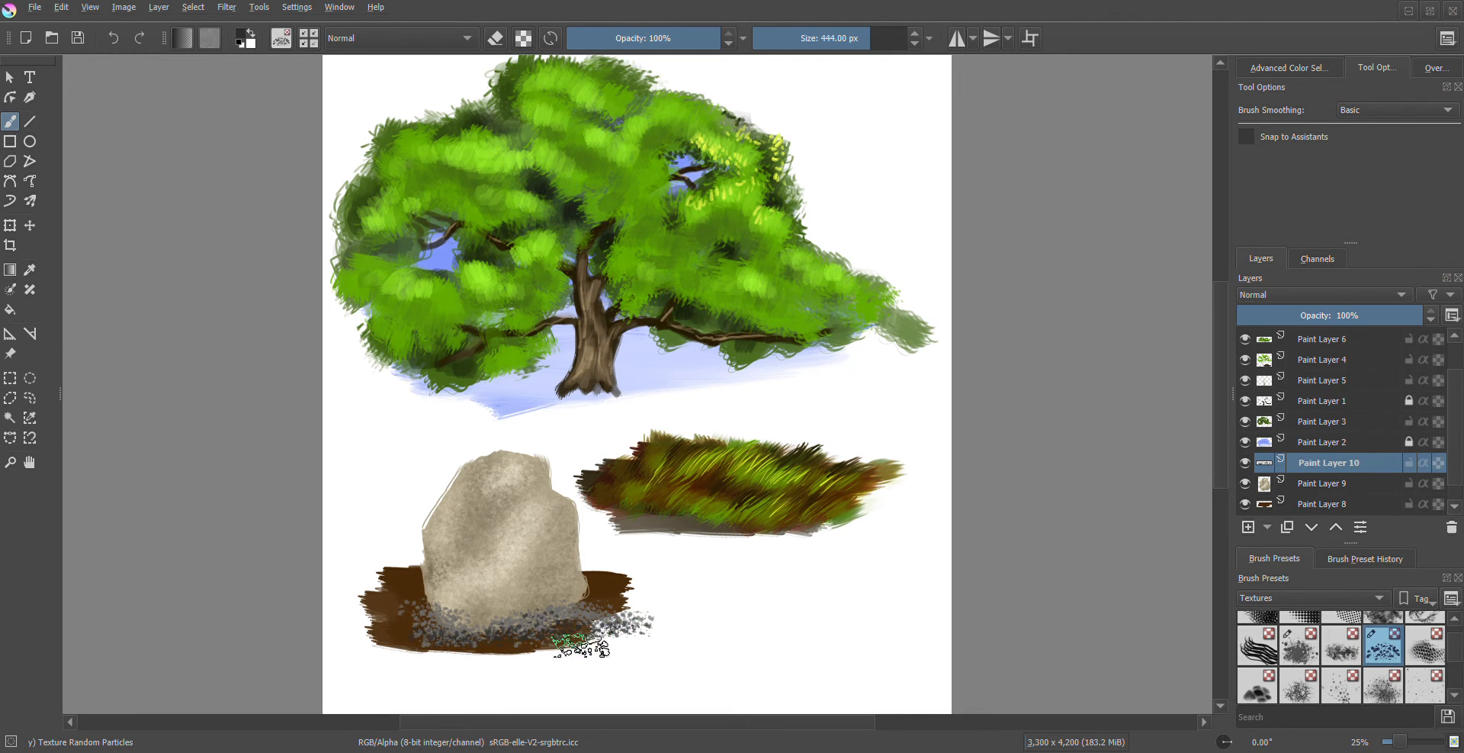
Scatter off-white particles over the gravel at the boulder's base as highlights
right_click(564, 608)
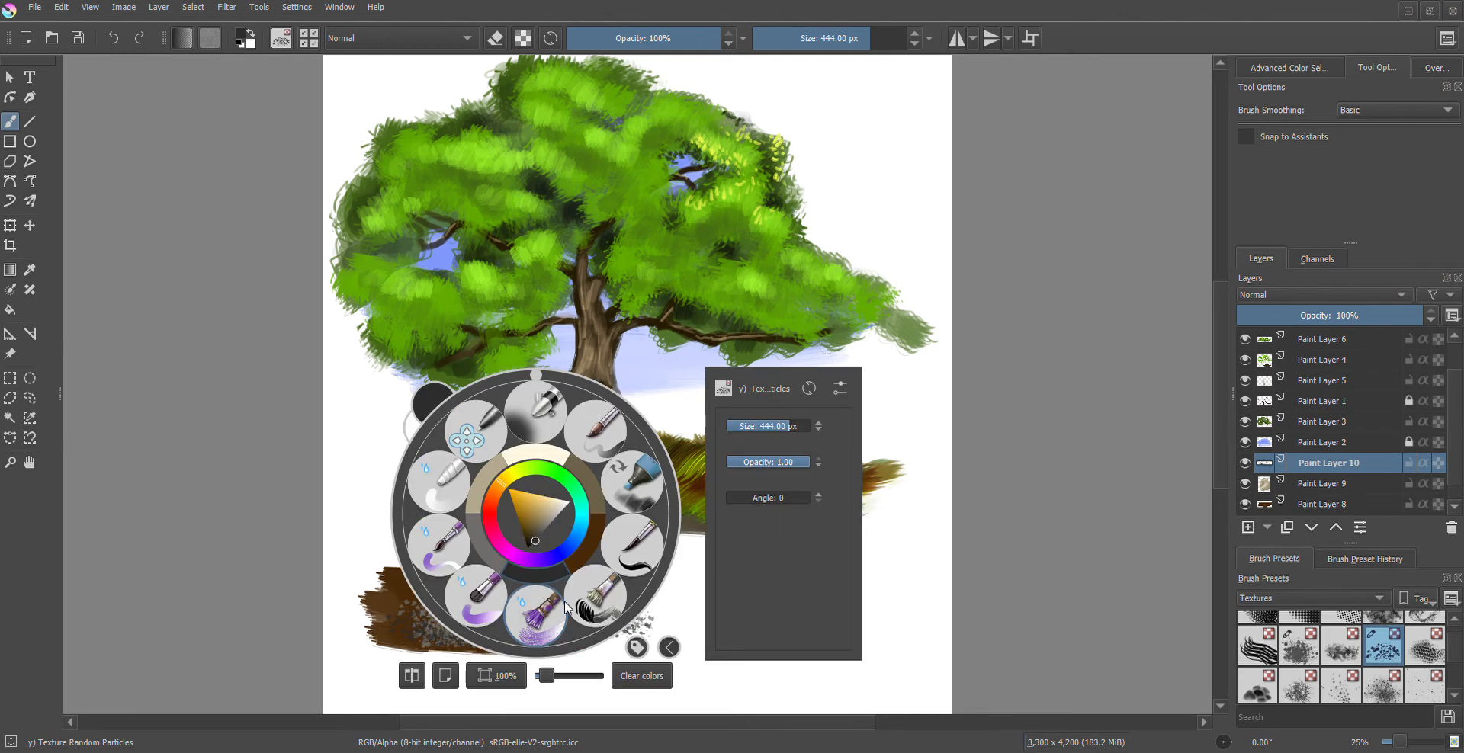
drag(543, 538, 566, 505)
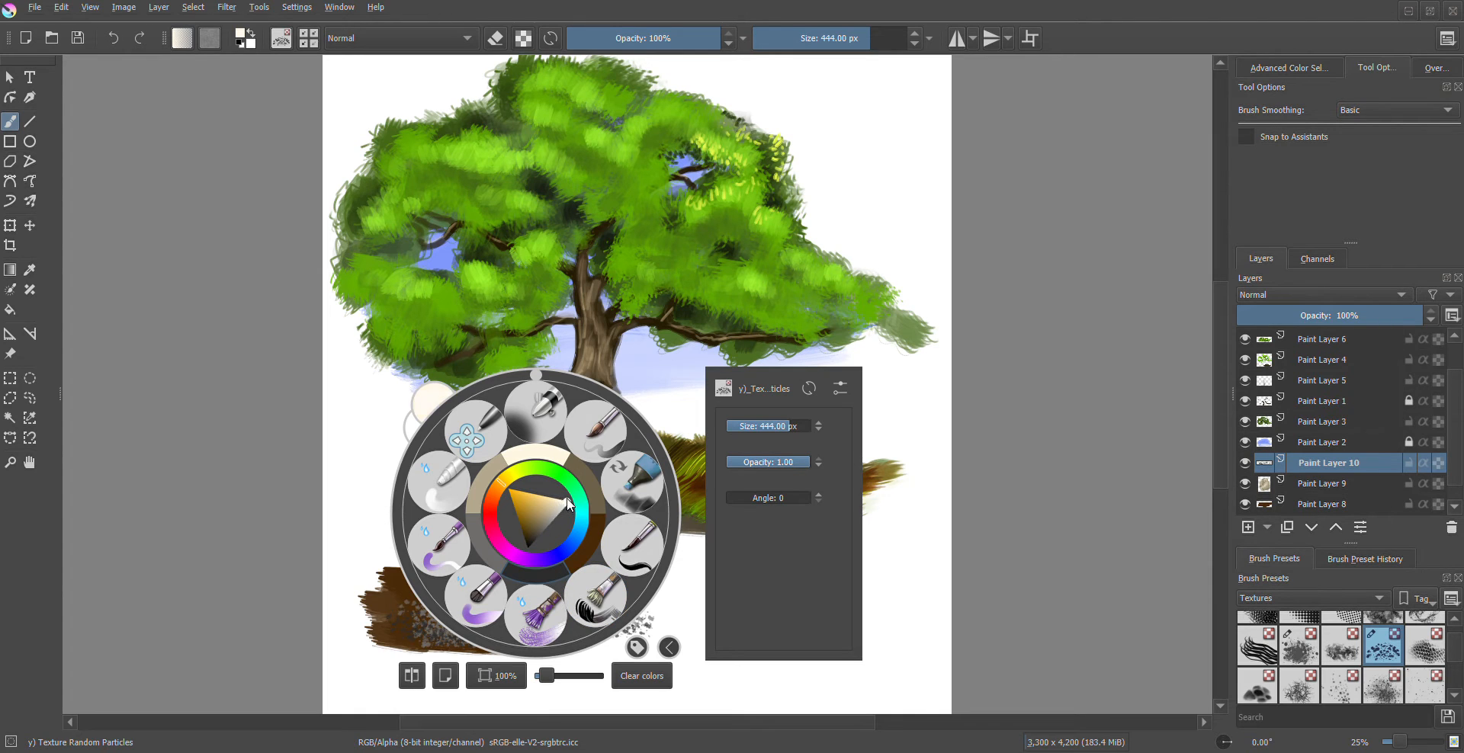
click(371, 506)
mouse_move(436, 619)
mouse_down()
mouse_move(579, 622)
mouse_move(596, 637)
mouse_move(643, 627)
mouse_move(597, 636)
mouse_up()
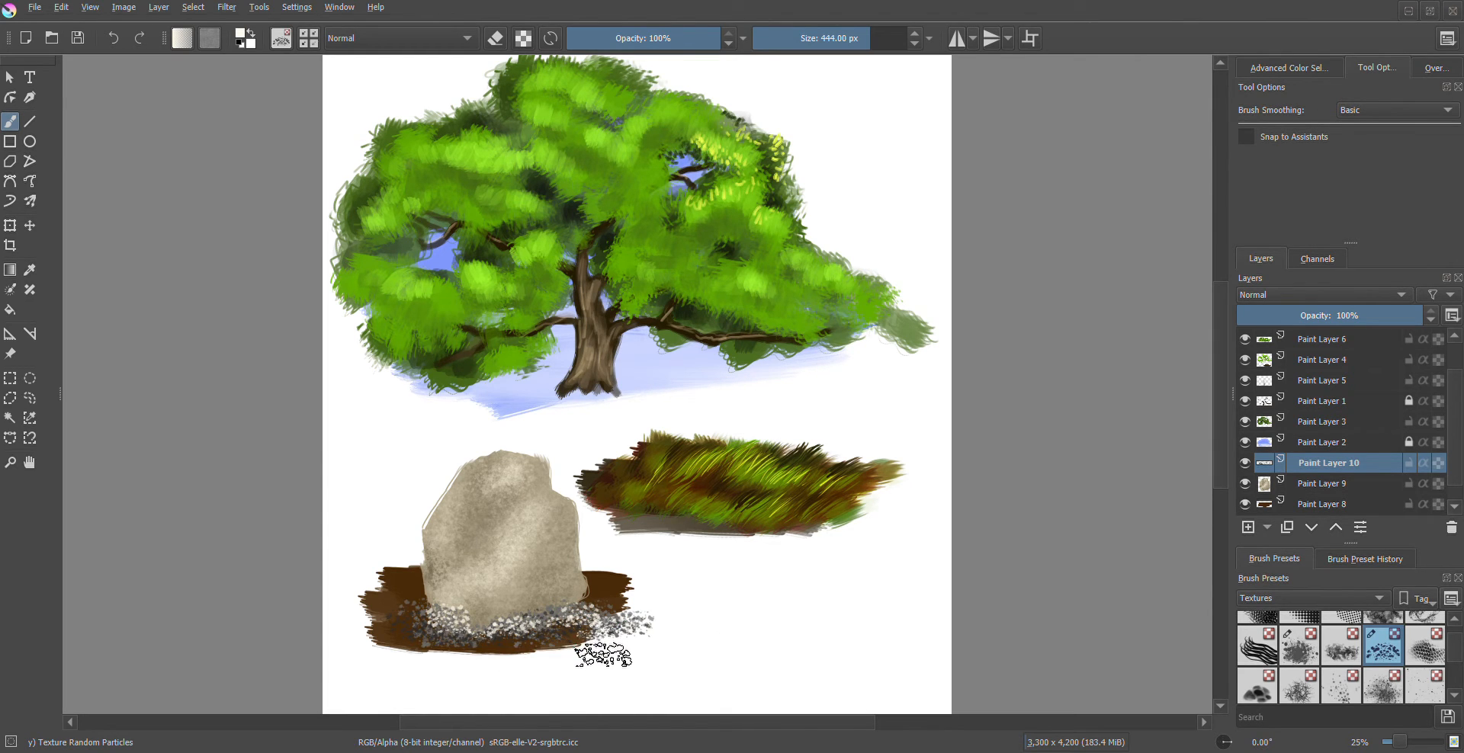
Paint larger off-white and near-black pebbles into the gravel with the Bristles-2 Flat Rough brush at 44 px
key(plus)
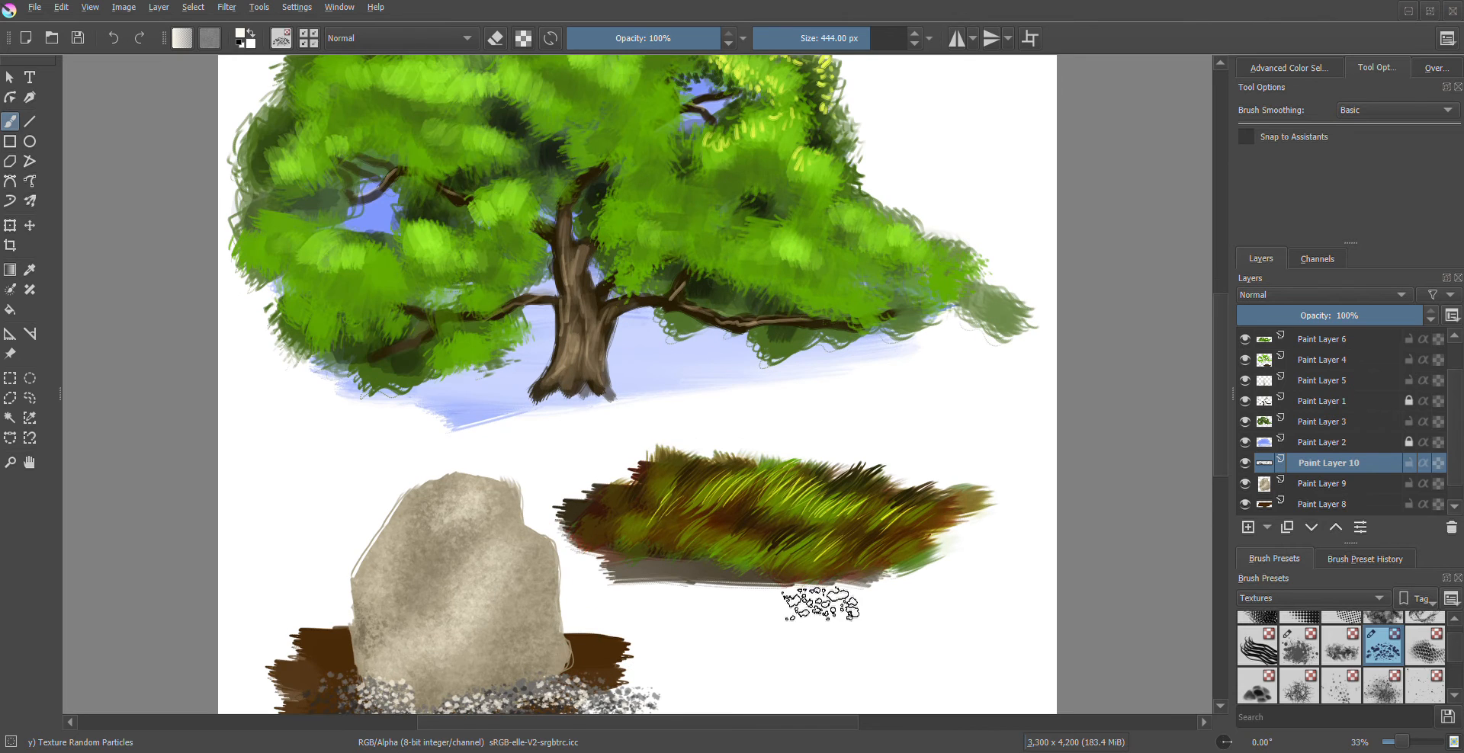
drag(1224, 336, 1222, 381)
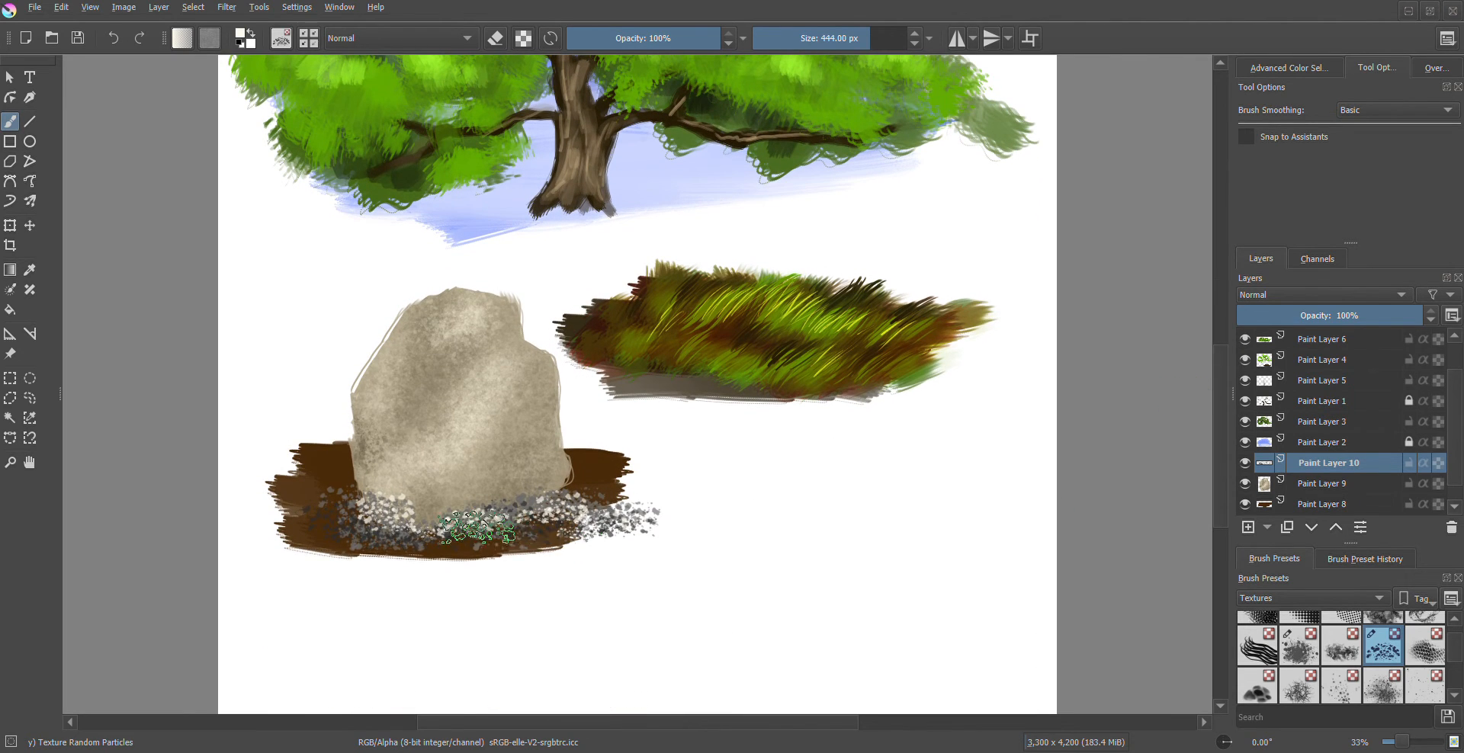
right_click(486, 513)
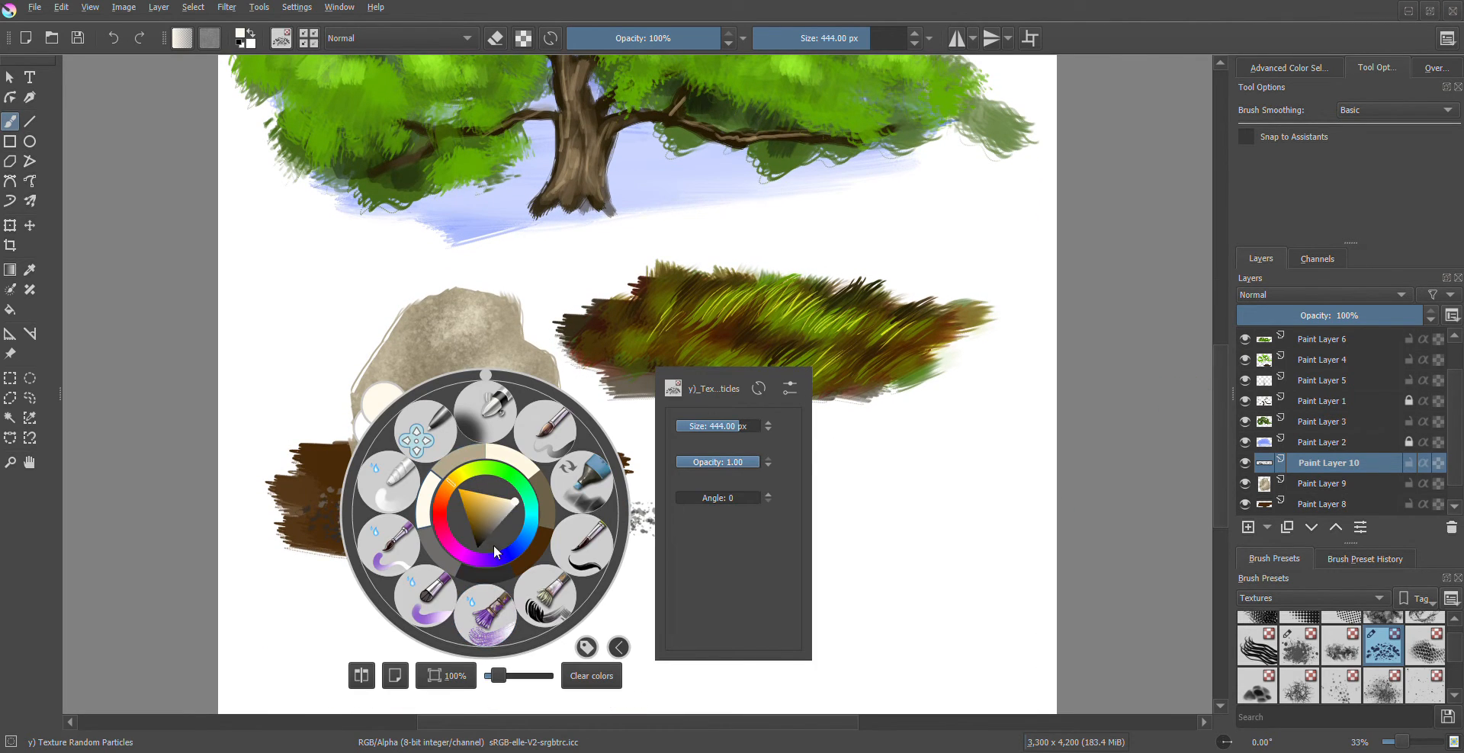
click(538, 583)
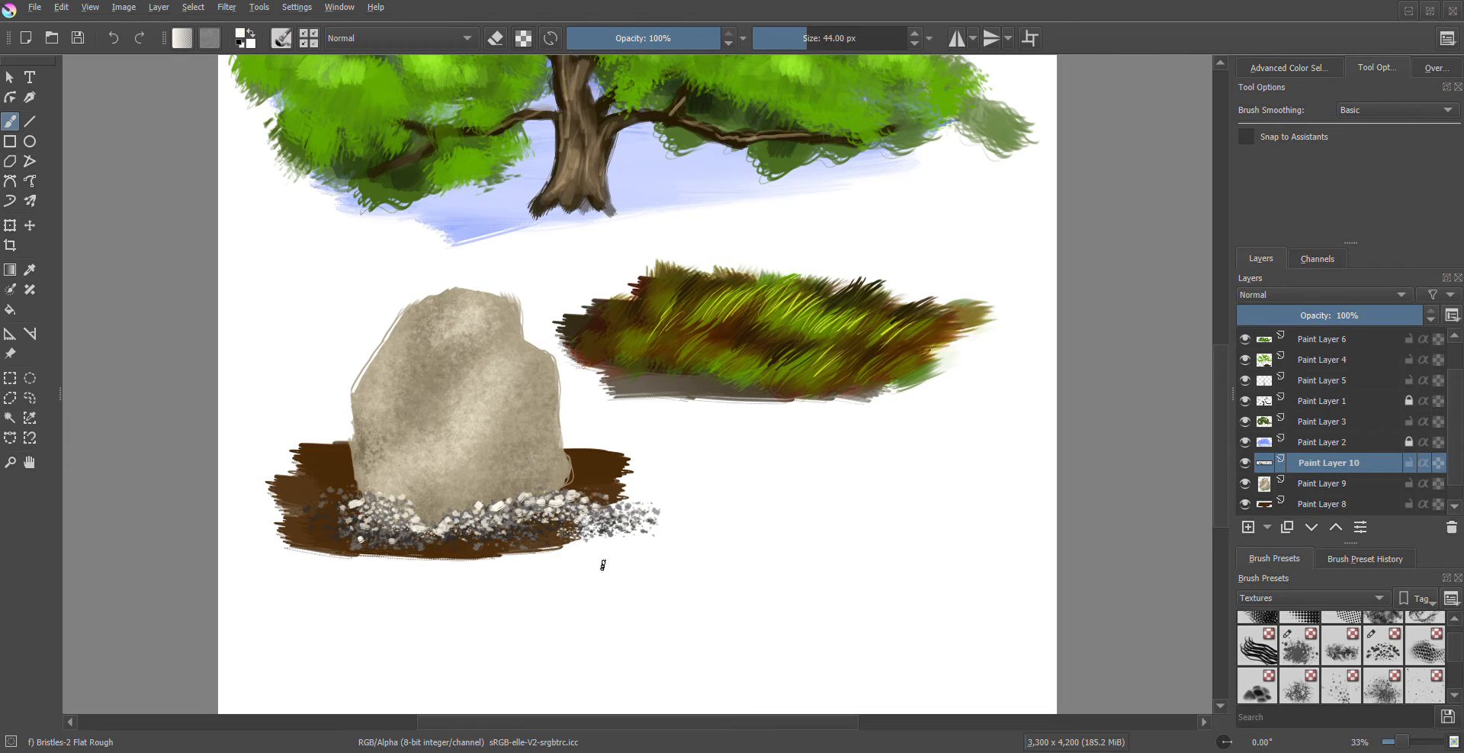
right_click(531, 496)
right_click(518, 571)
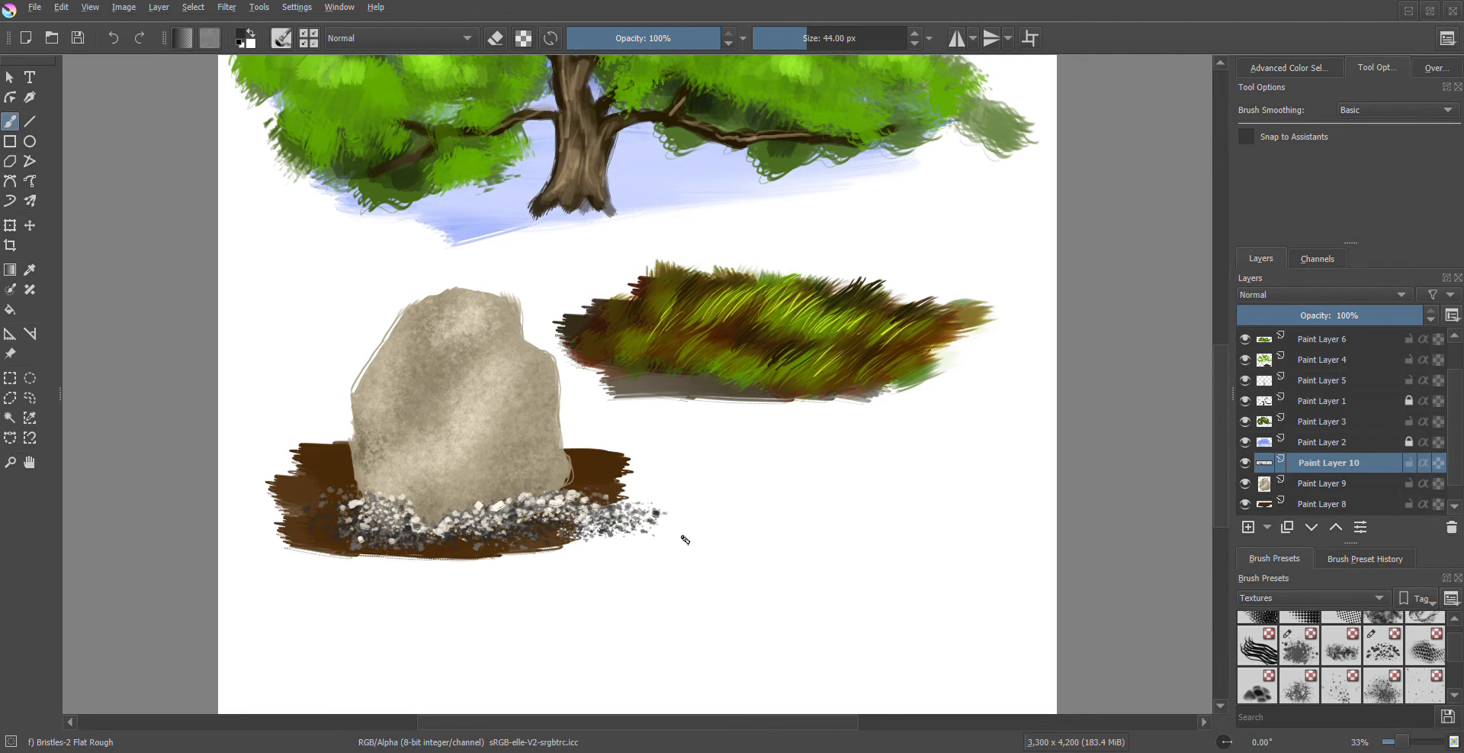
Add a new paint layer directly above the boulder layer and choose dark grey with the Bristles-4 Glaze brush
click(1324, 484)
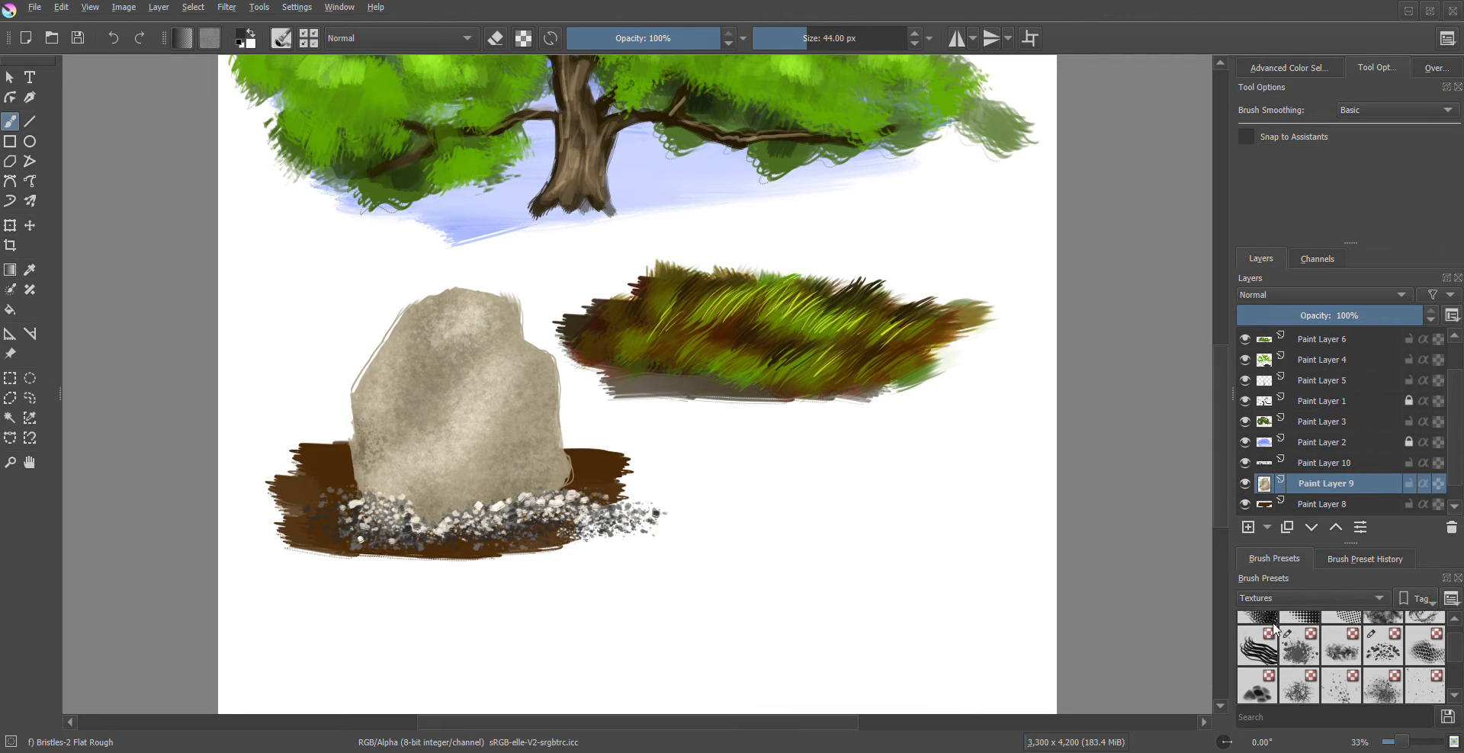
click(1249, 527)
right_click(592, 465)
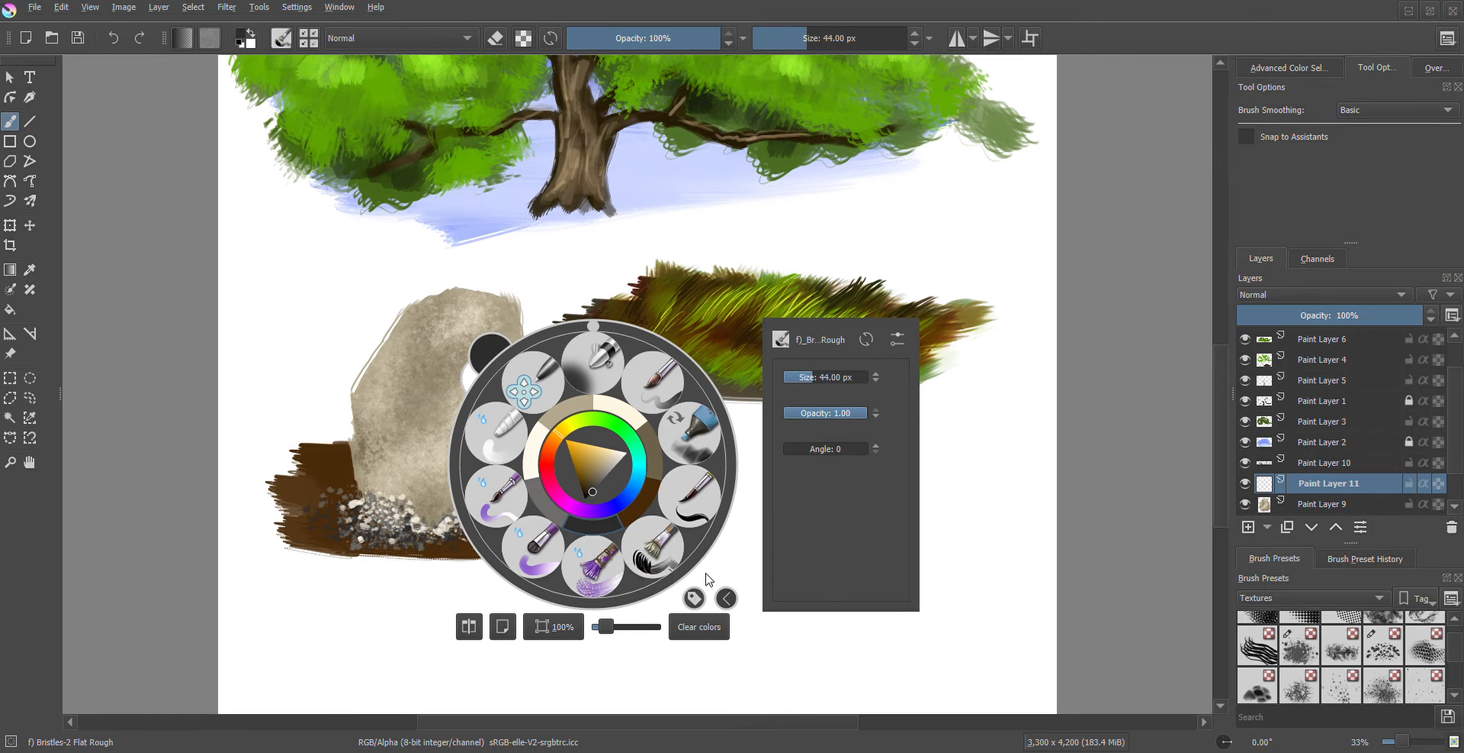
click(598, 526)
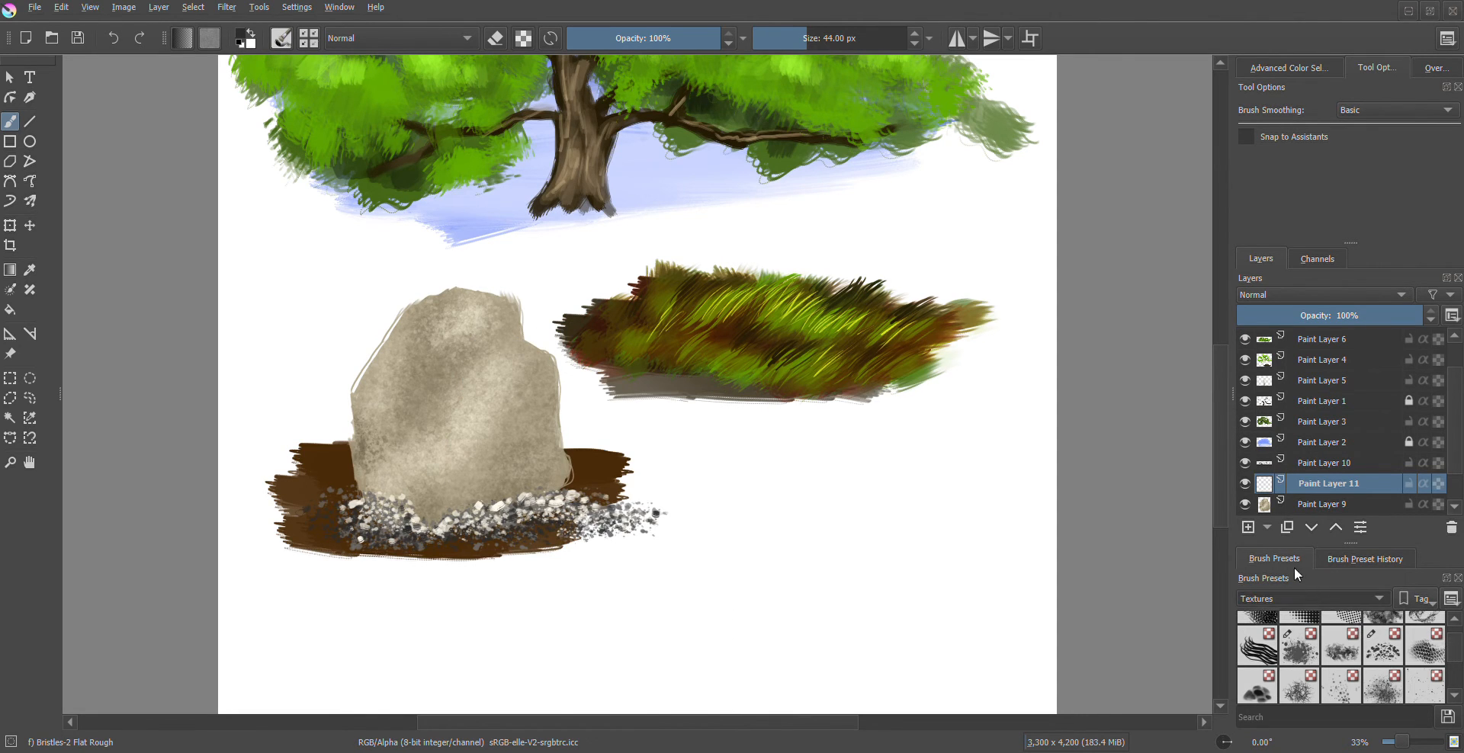
click(1275, 533)
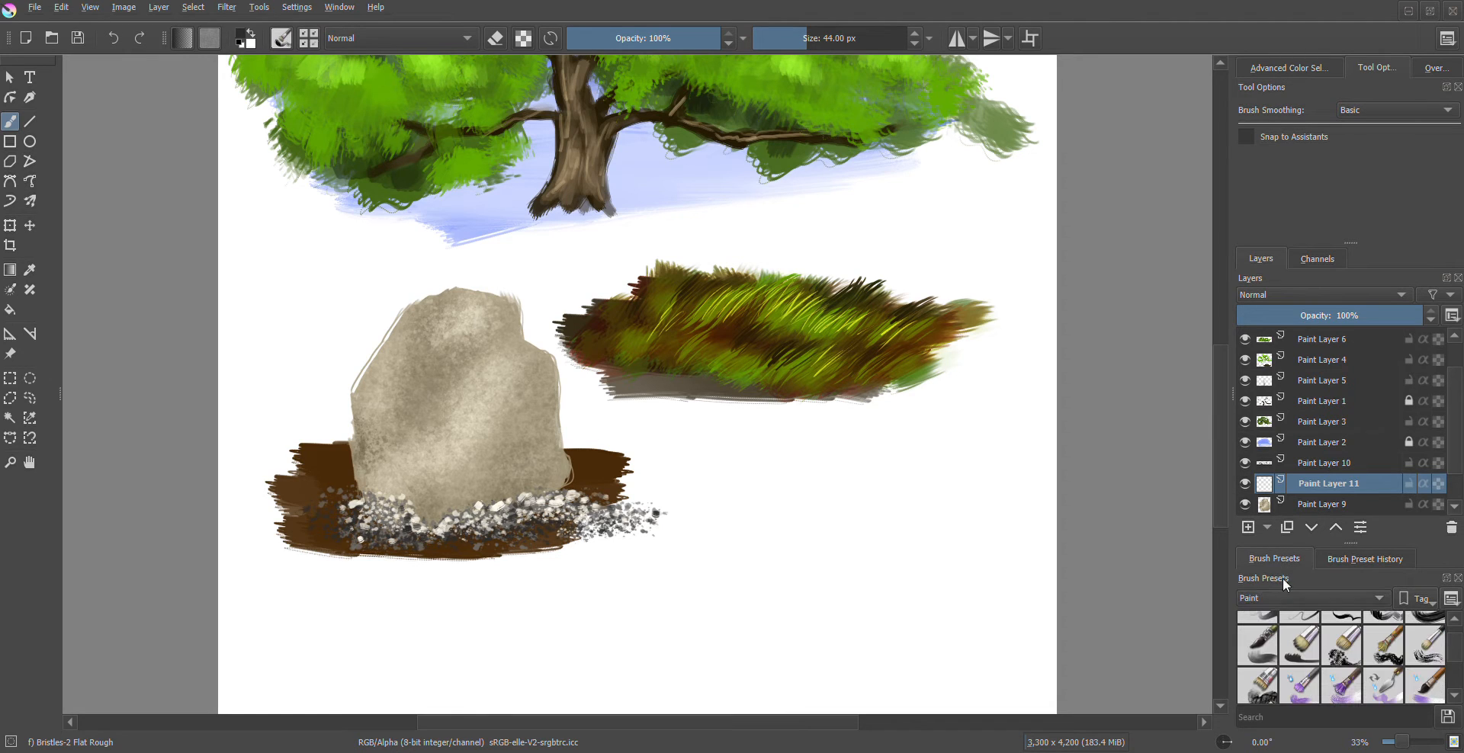
click(1263, 643)
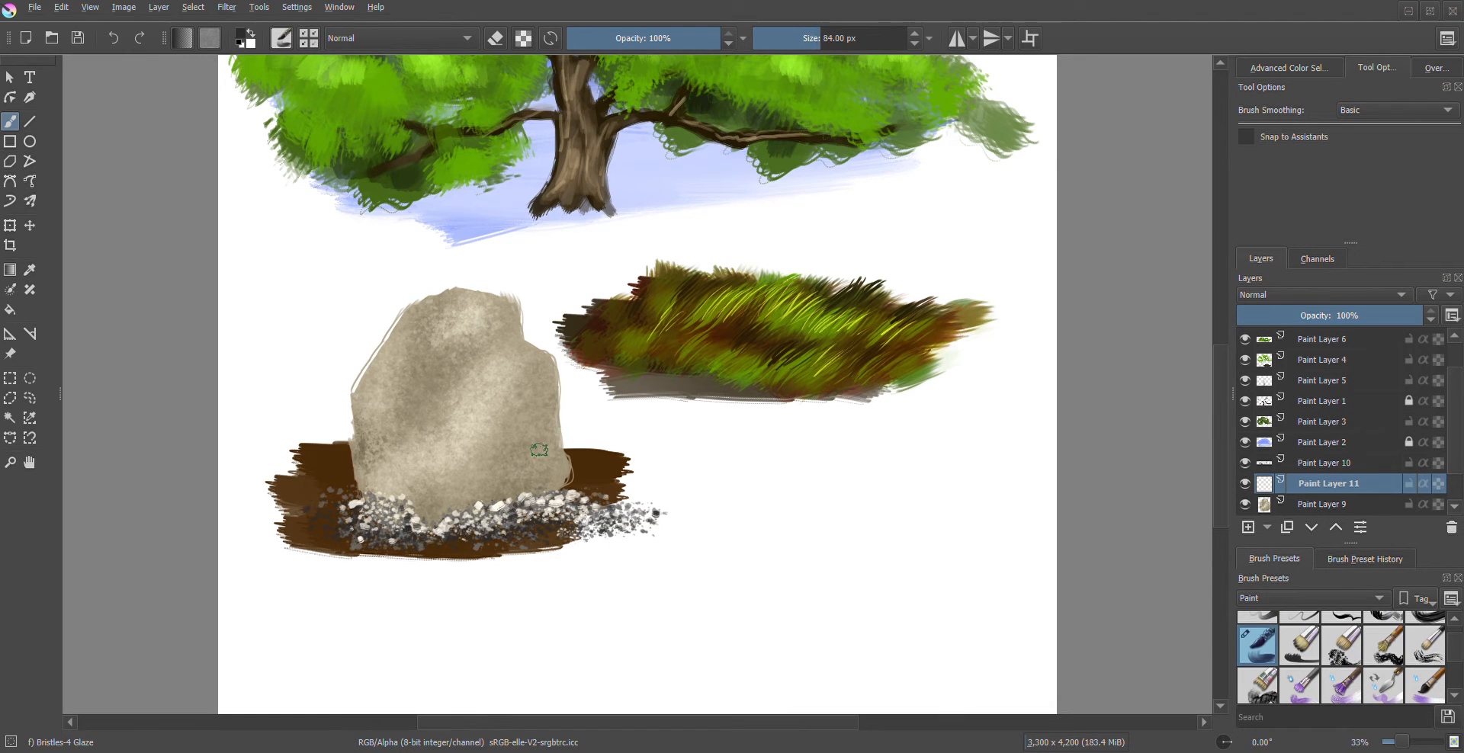
Glaze a soft dark shadow over the boulder's lower right, just above the gravel, with the brush enlarged
key(bracketright)
key(bracketright)
key(bracketright)
key(bracketright)
key(bracketright)
key(bracketright)
mouse_move(470, 505)
mouse_down()
mouse_move(561, 474)
mouse_move(462, 505)
mouse_move(551, 466)
mouse_move(482, 495)
mouse_move(551, 441)
mouse_move(534, 452)
mouse_up()
Shade the boulder's right edge and darken its base along the gravel with the brush reduced to 103 px
key(bracketleft)
key(bracketleft)
key(bracketleft)
key(bracketleft)
key(bracketleft)
key(bracketleft)
key(bracketleft)
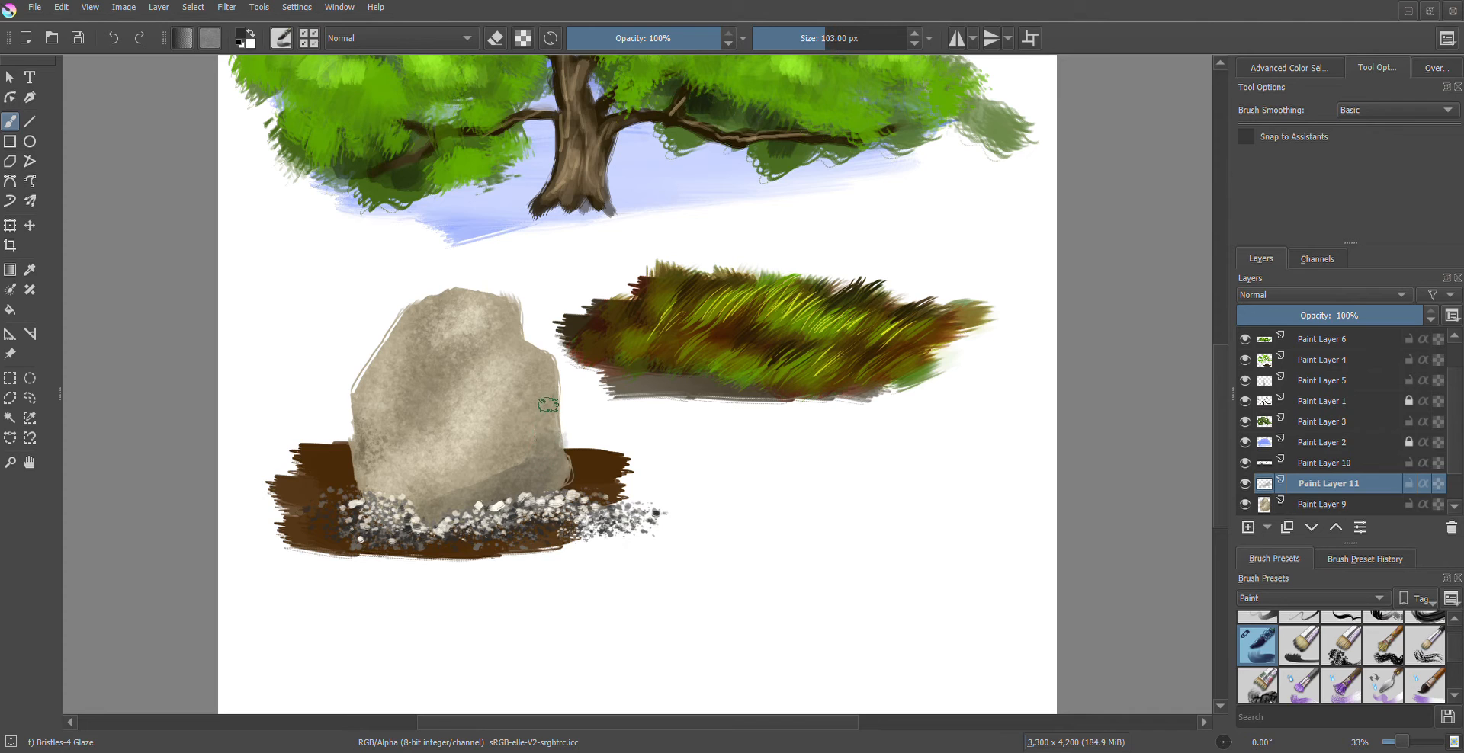
mouse_move(551, 378)
mouse_down()
mouse_move(556, 451)
mouse_move(543, 365)
mouse_move(513, 404)
mouse_move(530, 389)
mouse_up()
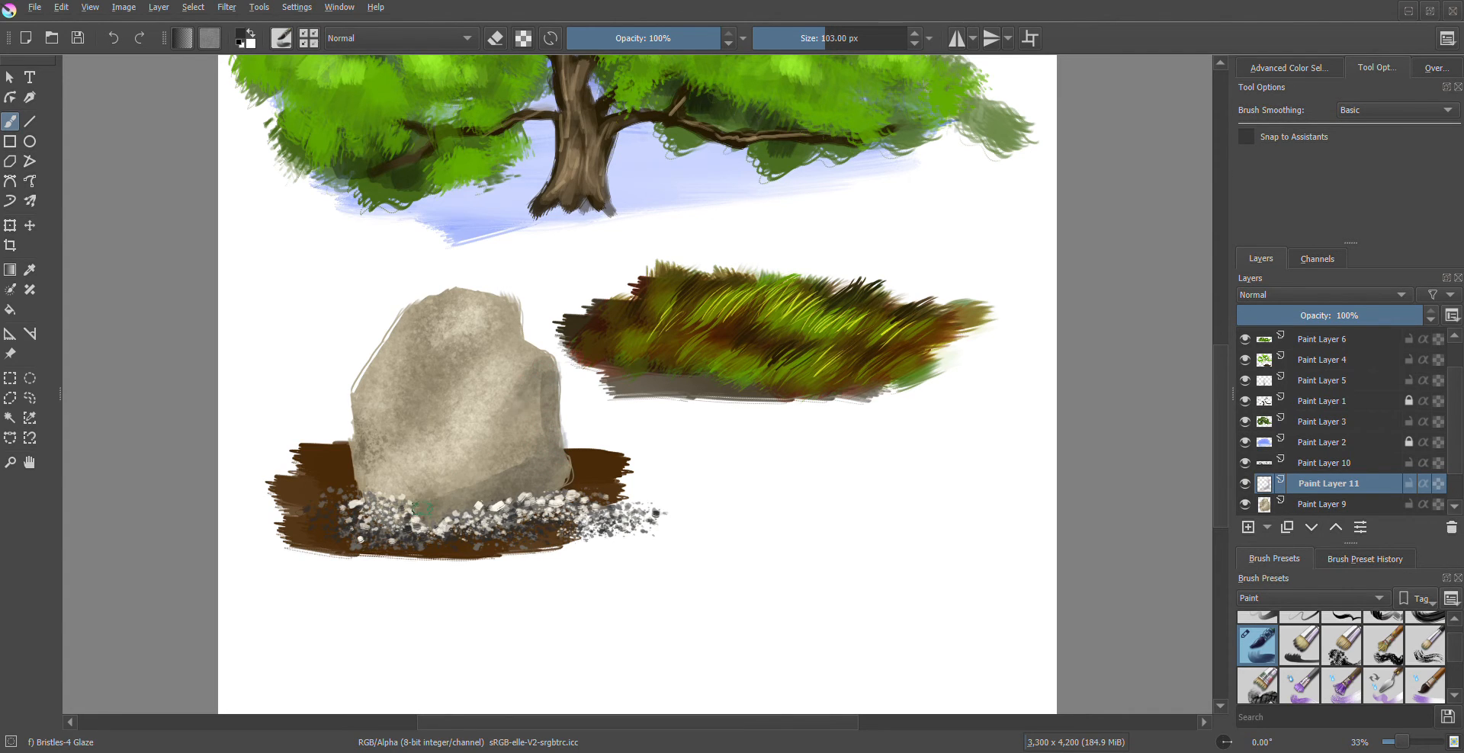
mouse_move(435, 515)
mouse_down()
mouse_move(565, 474)
mouse_move(422, 514)
mouse_move(517, 478)
mouse_move(540, 438)
mouse_move(488, 479)
mouse_move(543, 423)
mouse_move(546, 366)
mouse_up()
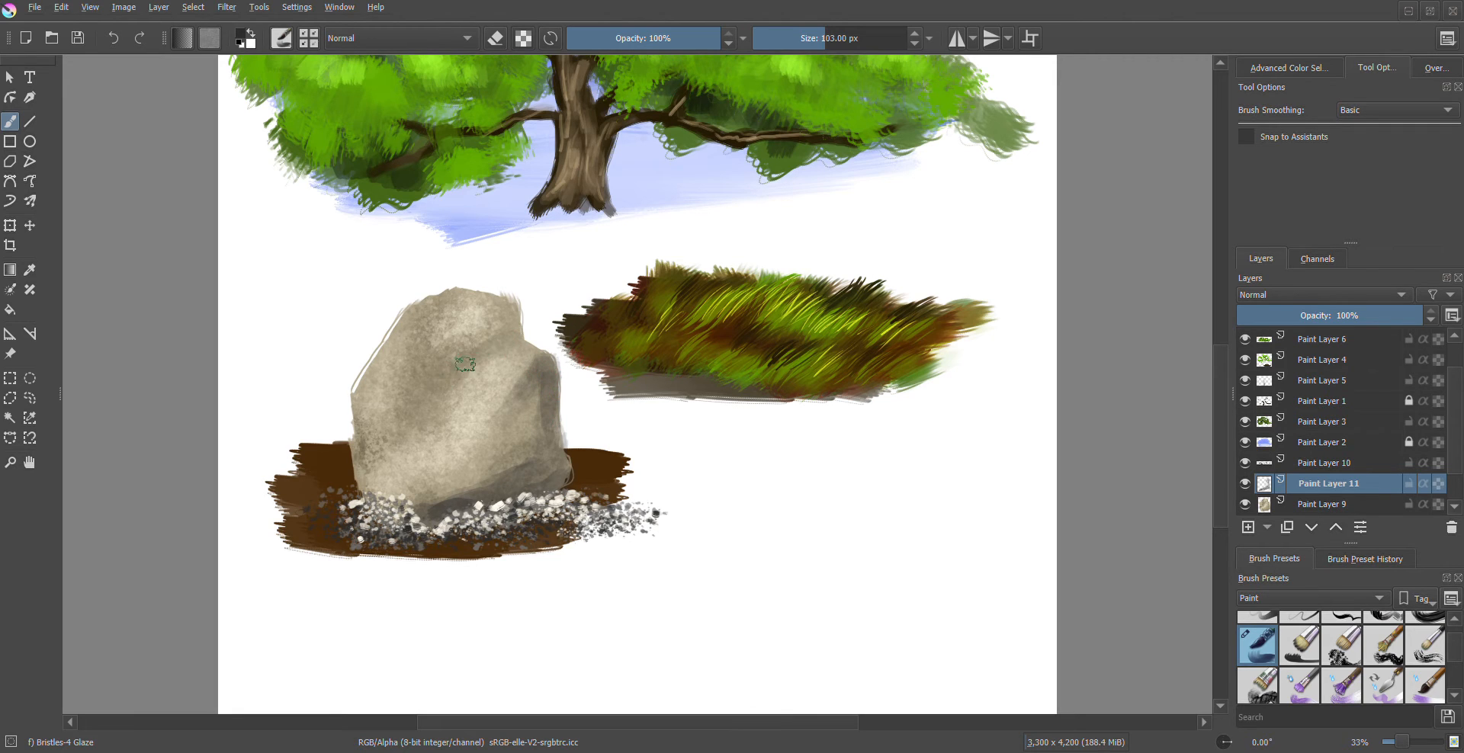
Paint a dark diagonal crevice across the boulder's upper half and shade its left edge, reducing the brush to 63 px
drag(483, 349, 511, 310)
mouse_move(434, 383)
mouse_down()
mouse_move(418, 416)
mouse_move(427, 326)
mouse_move(404, 411)
mouse_move(416, 418)
mouse_move(457, 375)
mouse_up()
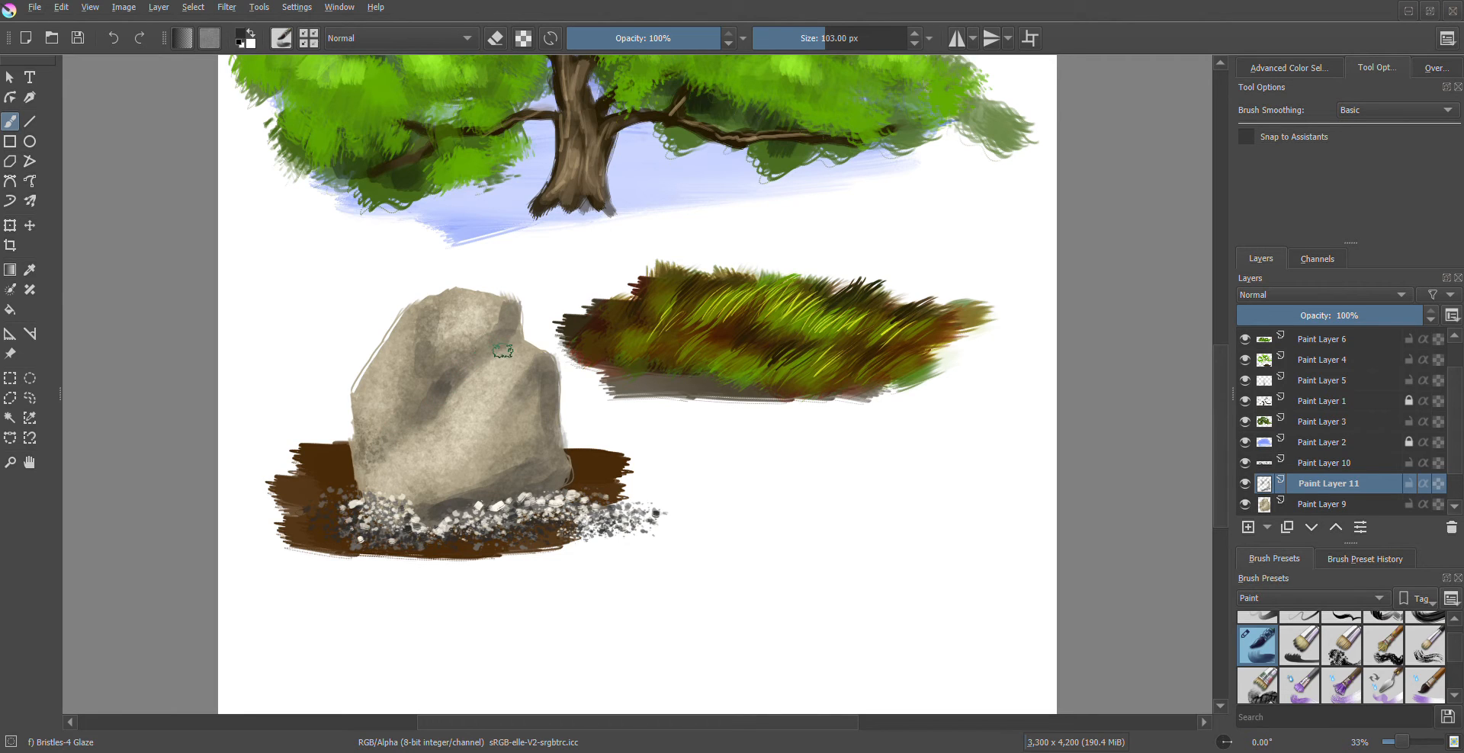
key(bracketleft)
key(bracketleft)
key(bracketleft)
key(bracketleft)
key(bracketleft)
key(bracketleft)
key(bracketleft)
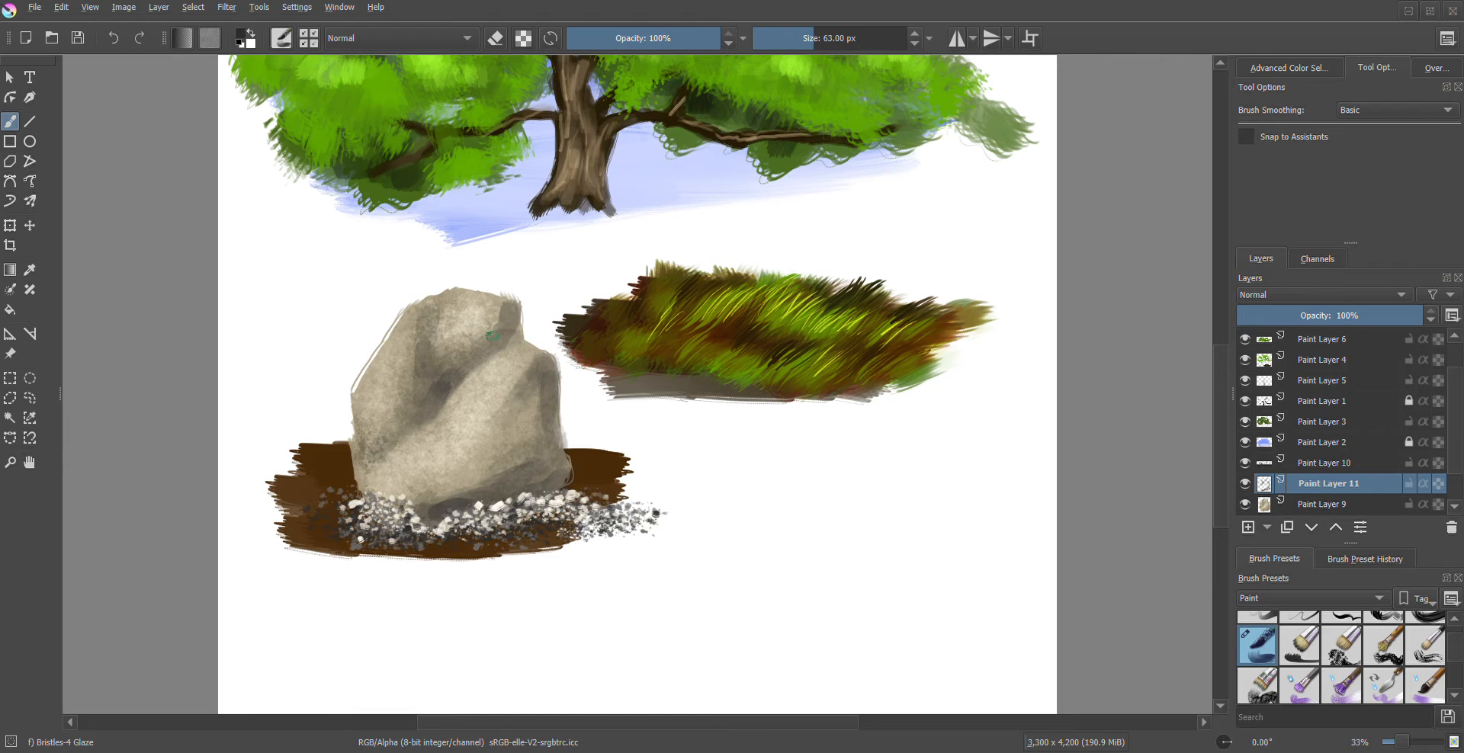
mouse_move(513, 310)
mouse_down()
mouse_move(506, 343)
mouse_move(453, 378)
mouse_up()
mouse_move(356, 428)
mouse_down()
mouse_move(350, 397)
mouse_move(349, 438)
mouse_move(350, 400)
mouse_move(386, 345)
mouse_up()
Extend and deepen the diagonal crevice and shade the creases and edges on the boulder's right side at 47 px
key(bracketleft)
key(bracketleft)
key(bracketleft)
key(bracketleft)
mouse_move(464, 368)
mouse_down()
mouse_move(516, 312)
mouse_move(513, 337)
mouse_move(470, 363)
mouse_move(511, 340)
mouse_move(459, 376)
mouse_move(515, 325)
mouse_move(470, 347)
mouse_move(385, 448)
mouse_up()
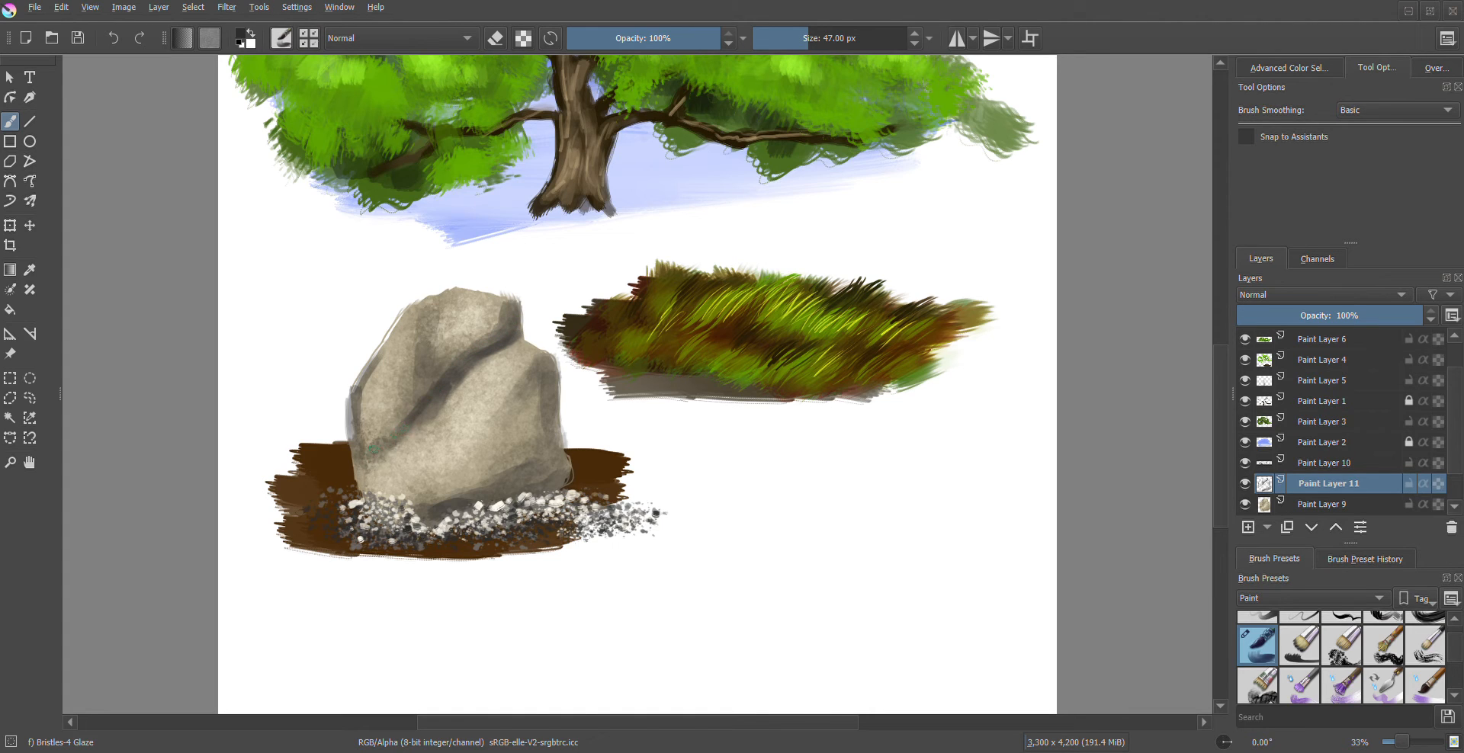
drag(421, 393, 456, 356)
mouse_move(511, 302)
mouse_down()
mouse_move(480, 291)
mouse_move(524, 296)
mouse_up()
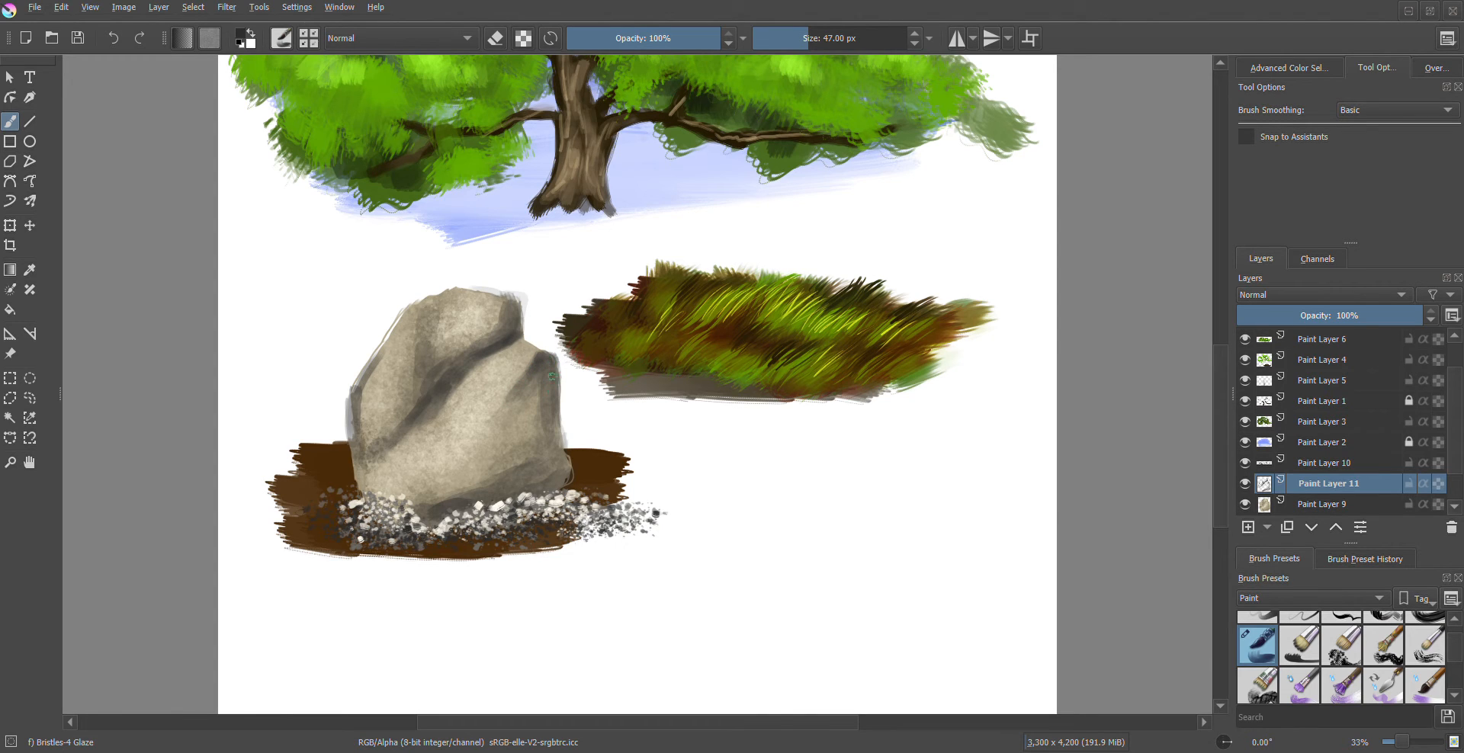
mouse_move(545, 366)
mouse_down()
mouse_move(446, 470)
mouse_move(497, 449)
mouse_up()
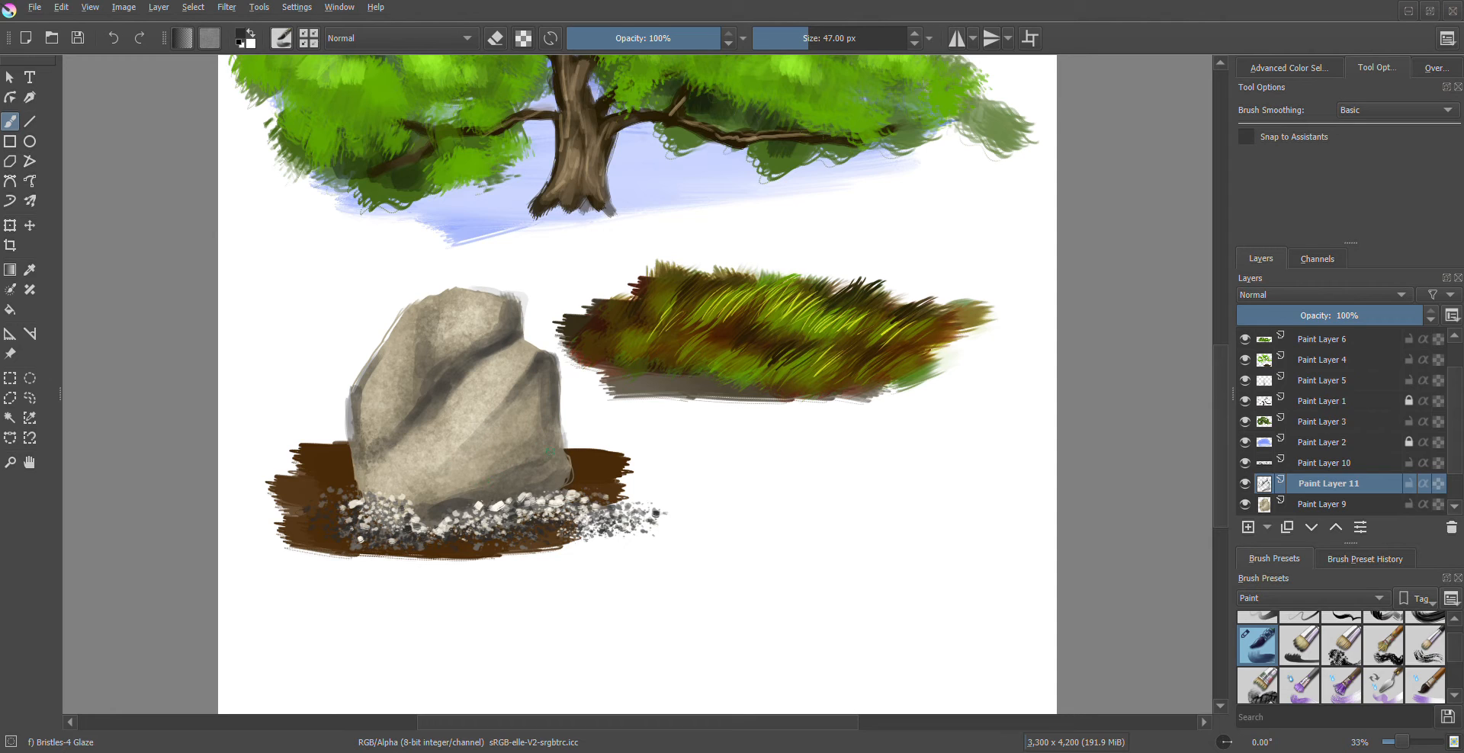
drag(559, 429, 548, 485)
Add a new paint layer above the shadow layer and choose off-white with the glaze brush enlarged to 90 px
click(1249, 527)
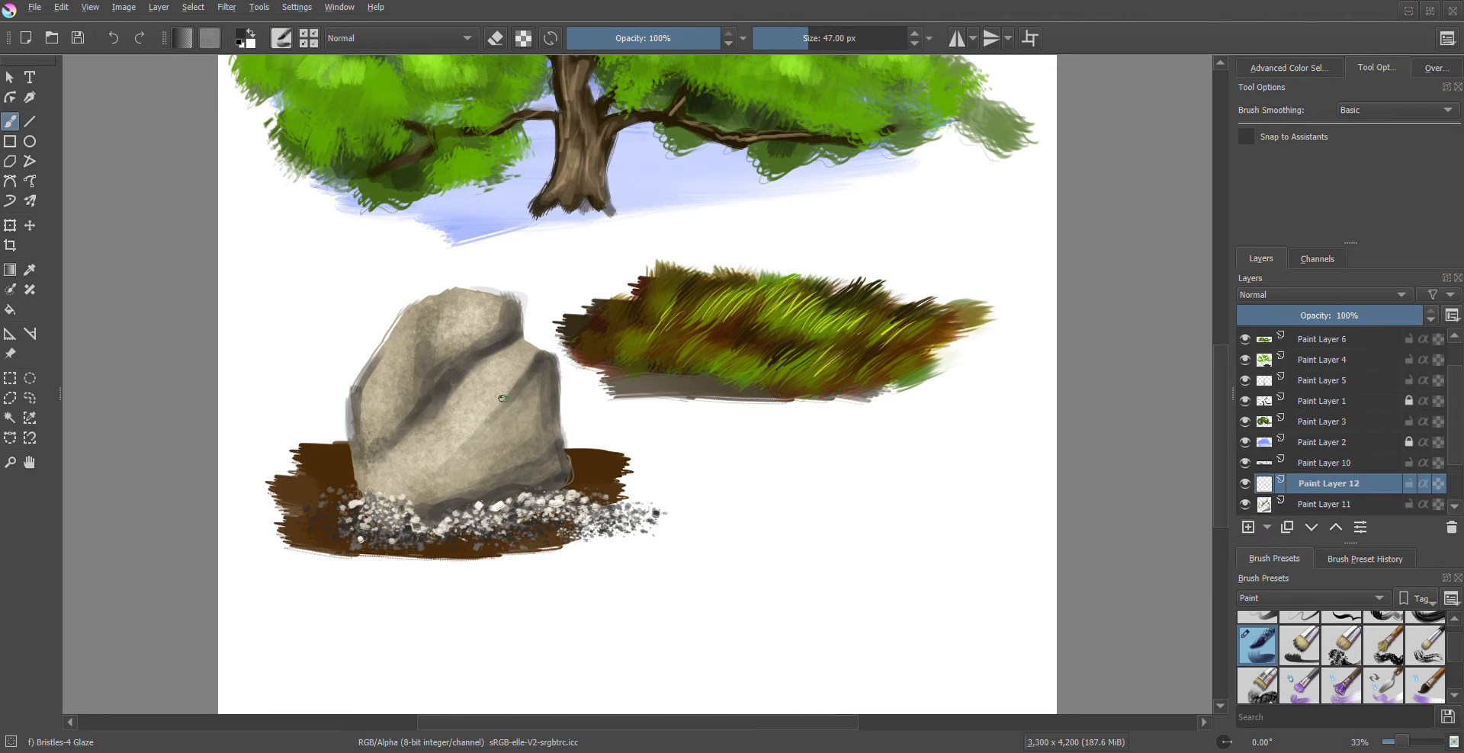
right_click(496, 492)
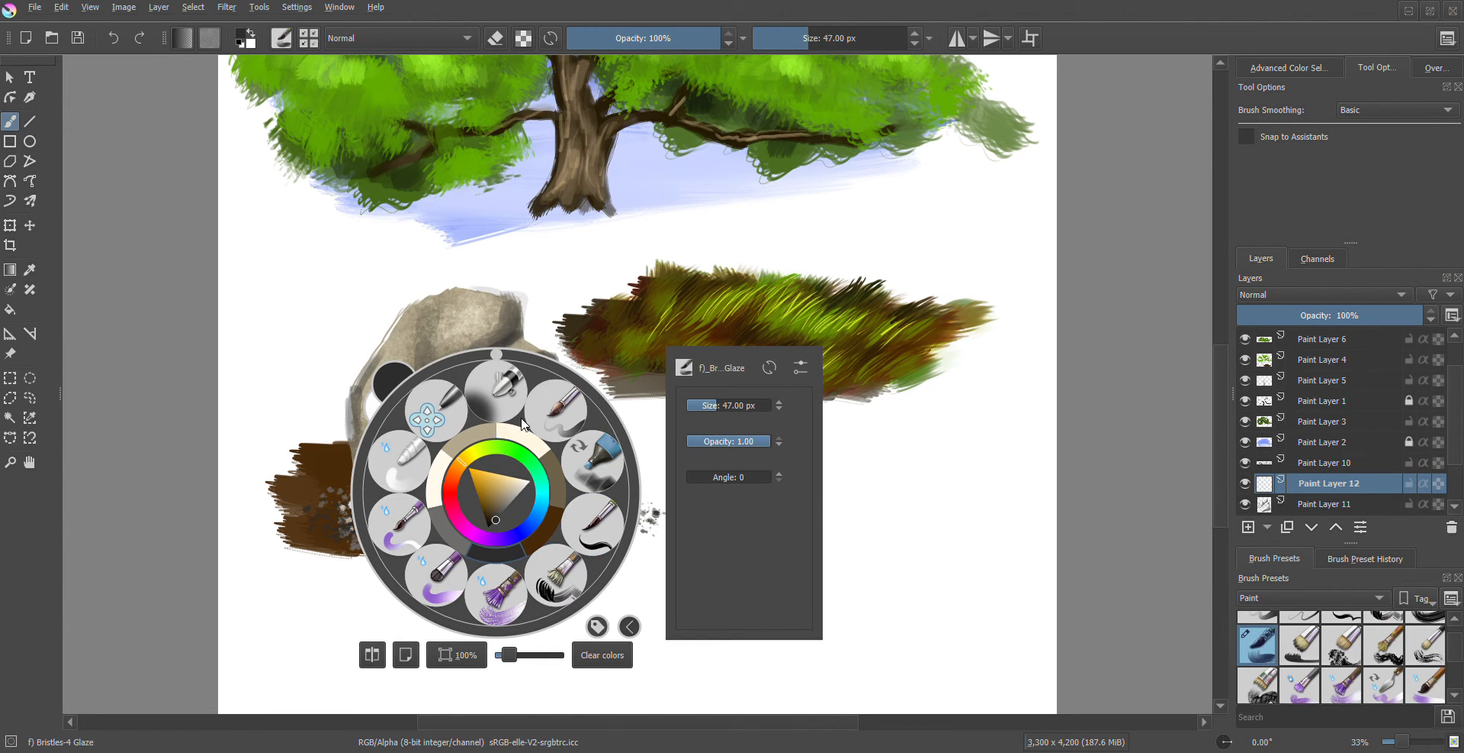
click(524, 442)
key(bracketright)
key(bracketright)
key(bracketright)
key(bracketright)
key(bracketright)
key(bracketright)
key(bracketright)
key(bracketright)
key(bracketright)
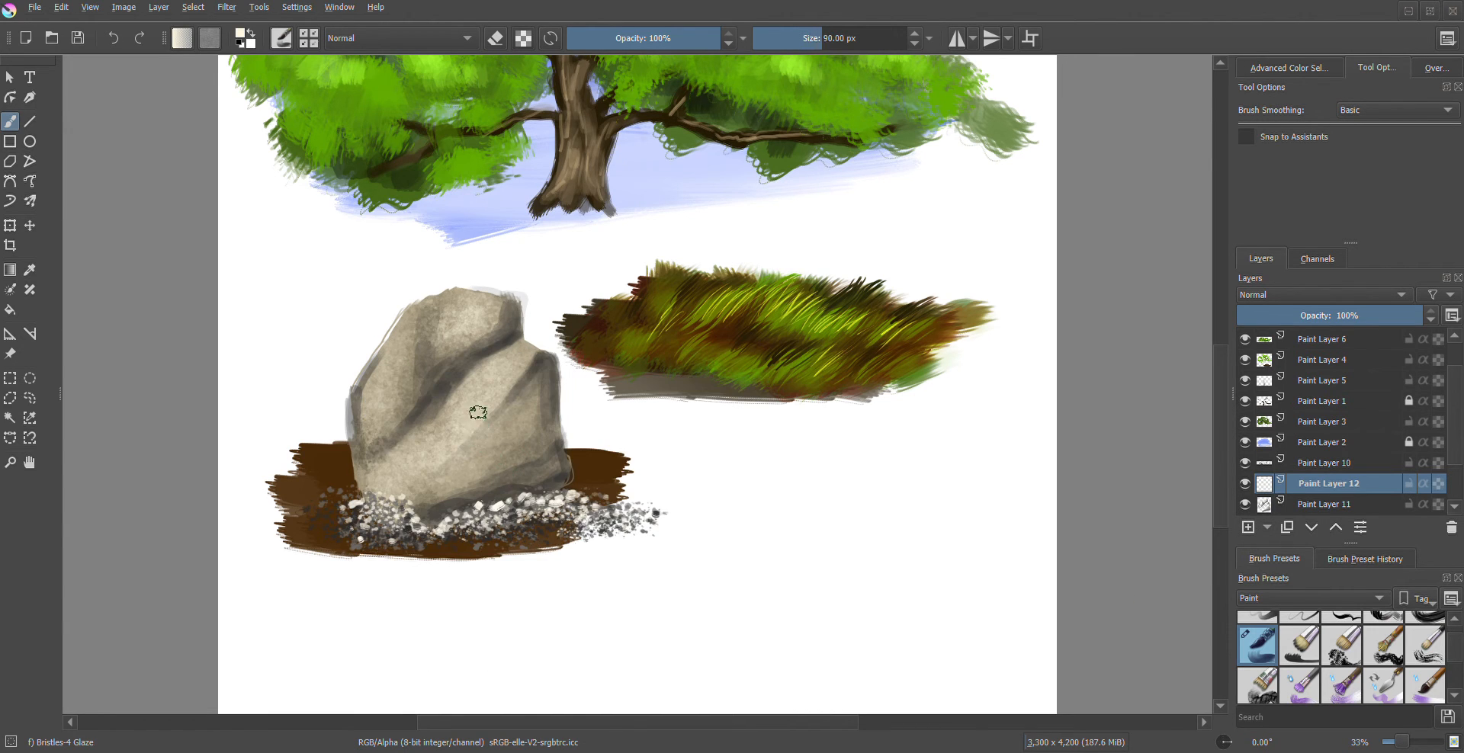
Glaze off-white highlights over the boulder's front face below the crevice and over its upper faces
mouse_move(460, 391)
mouse_down()
mouse_move(518, 344)
mouse_move(373, 465)
mouse_up()
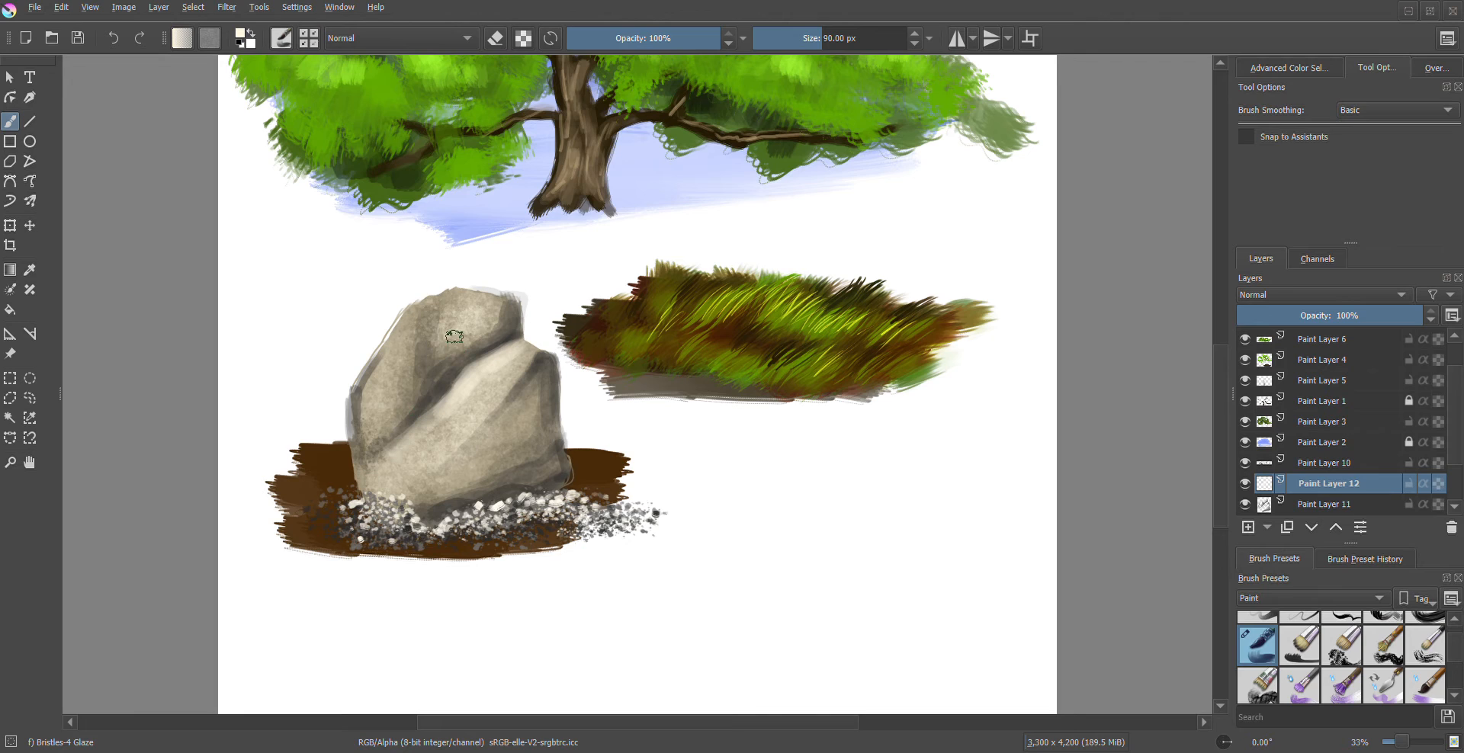
mouse_move(456, 337)
mouse_down()
mouse_move(448, 298)
mouse_move(460, 298)
mouse_move(449, 321)
mouse_move(480, 300)
mouse_move(412, 327)
mouse_move(370, 378)
mouse_move(398, 337)
mouse_move(364, 412)
mouse_move(412, 312)
mouse_move(398, 364)
mouse_up()
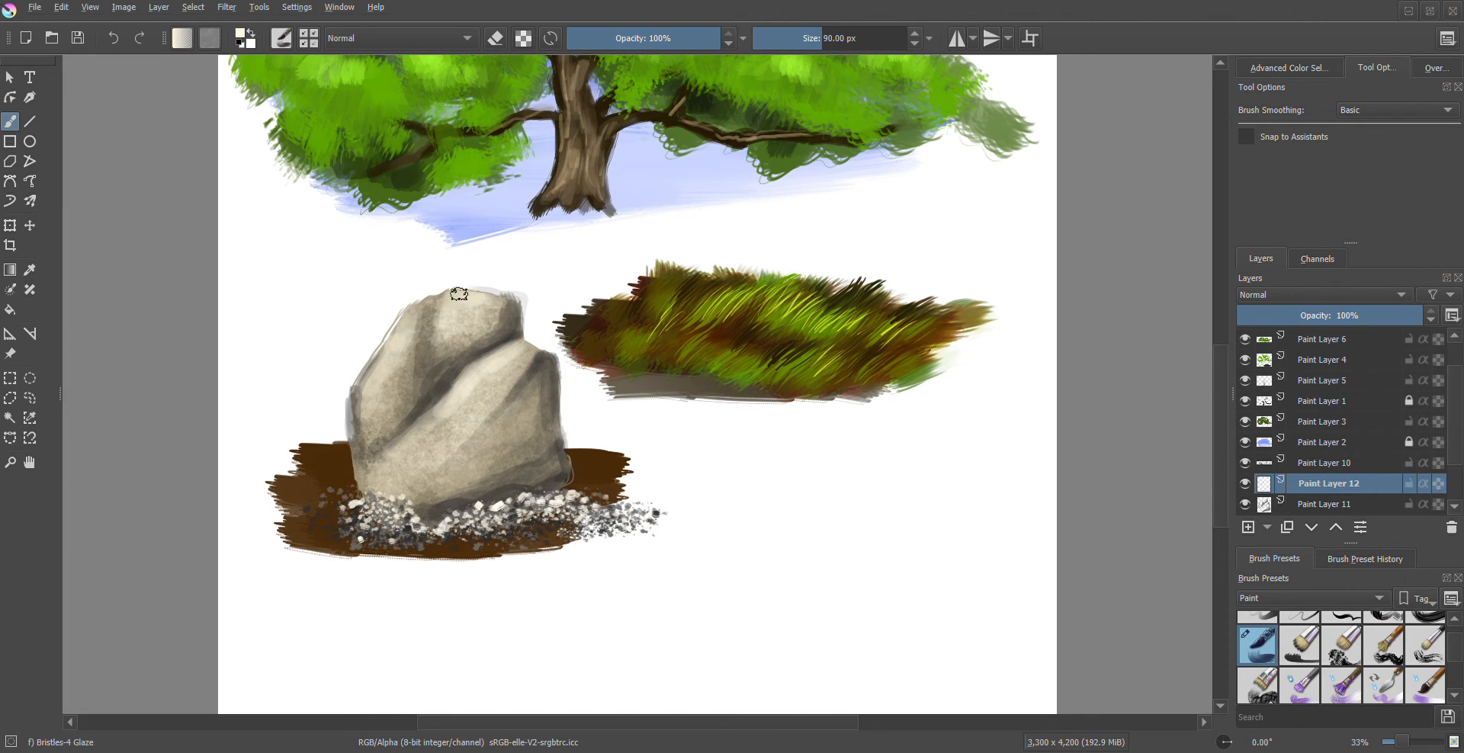
mouse_move(511, 350)
mouse_down()
mouse_move(372, 468)
mouse_move(412, 451)
mouse_up()
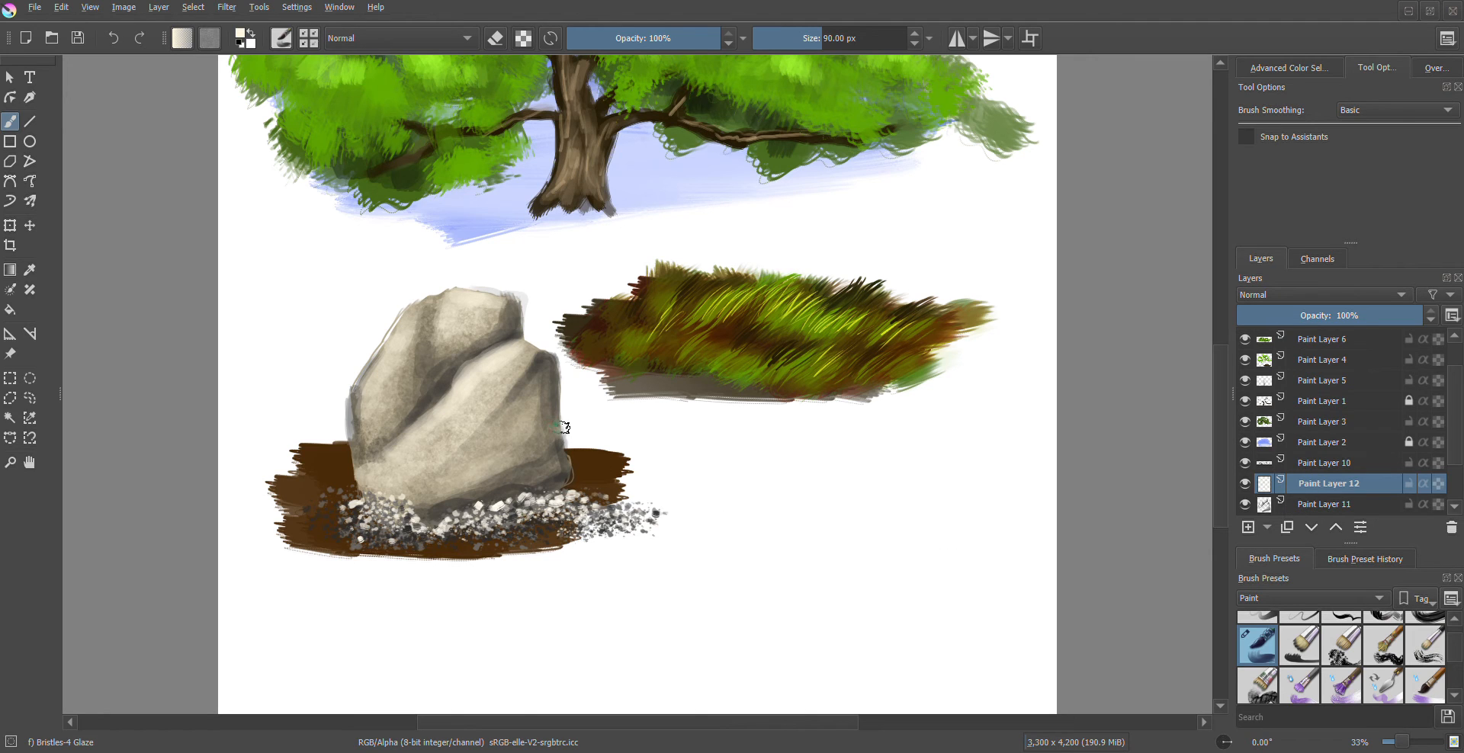
Choose the Bristles-2 Flat Rough brush with white as the paint colour and adjust the brush size for fine highlights
right_click(656, 534)
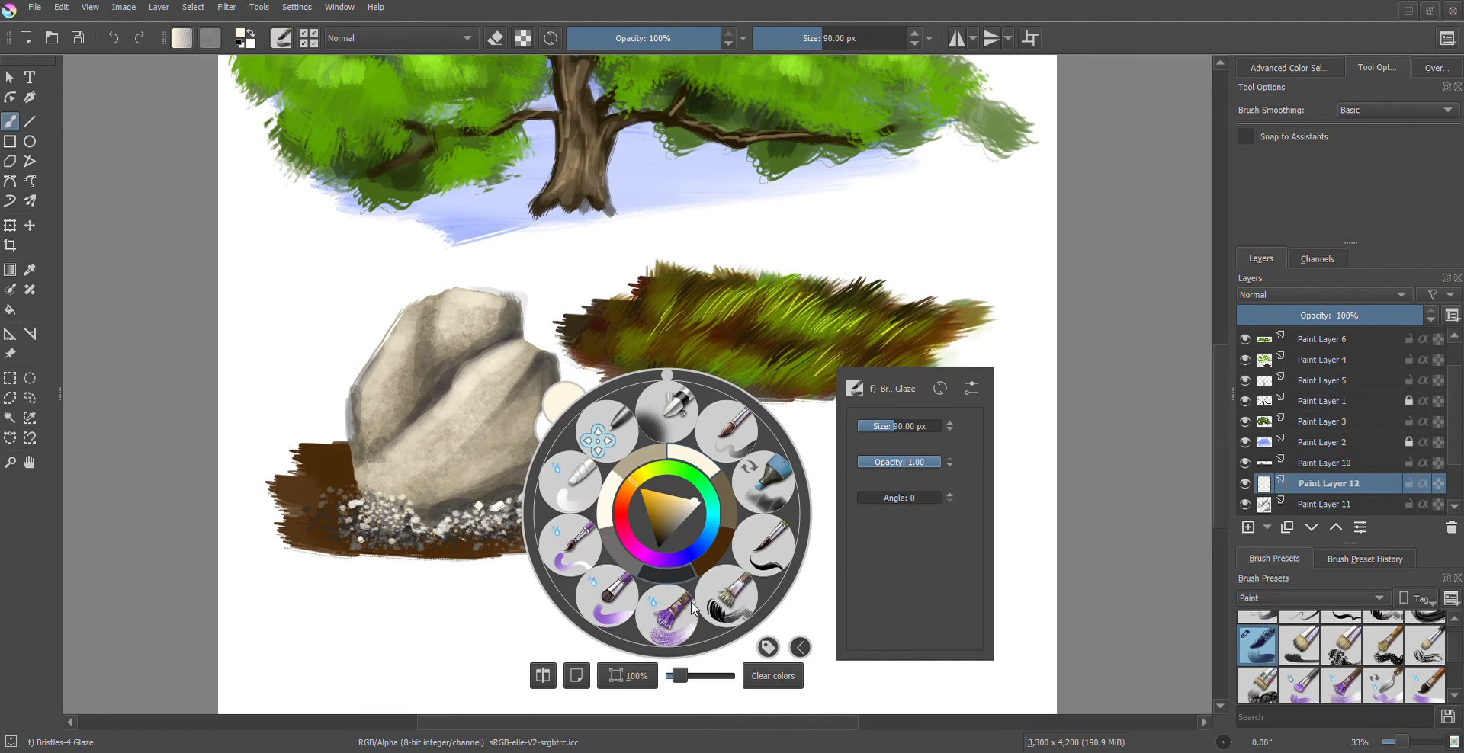
click(738, 613)
right_click(508, 410)
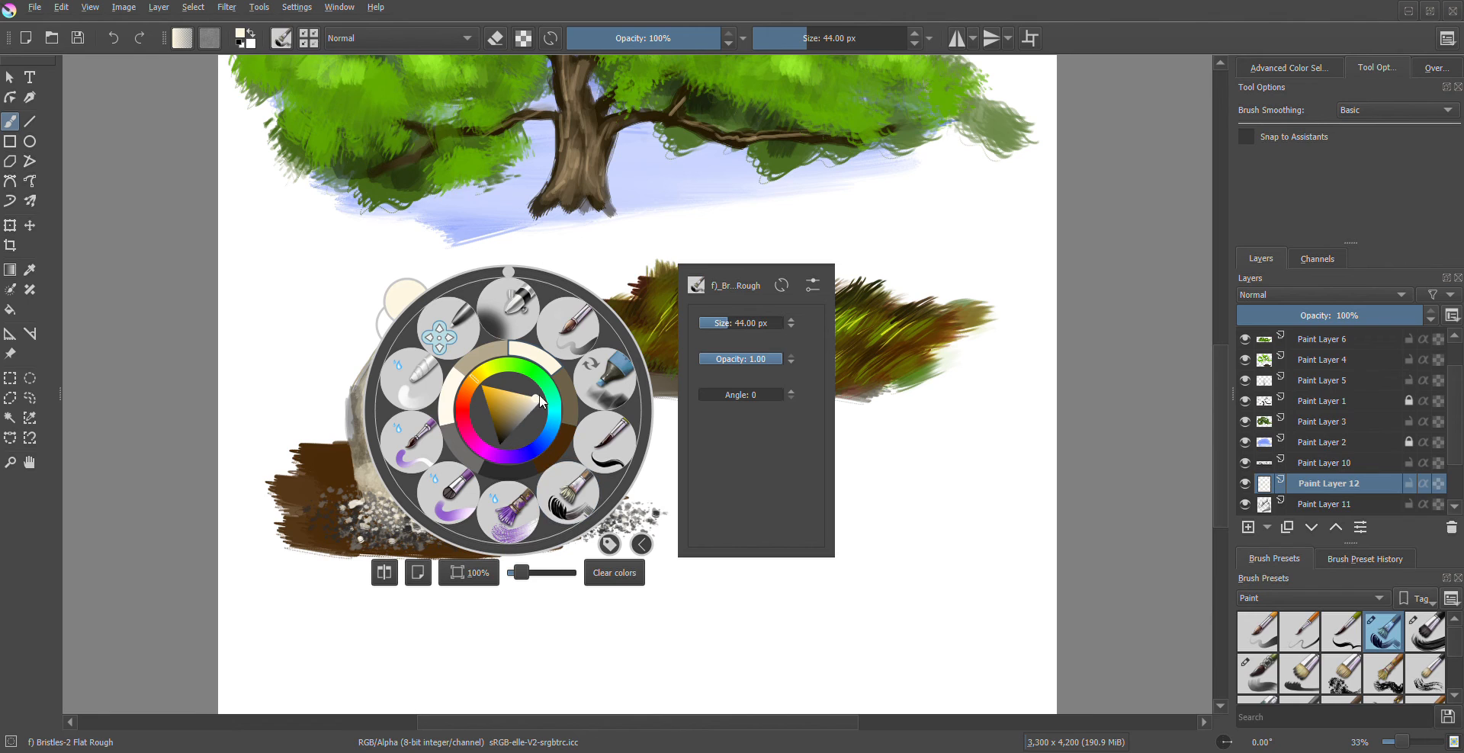
drag(510, 442, 500, 450)
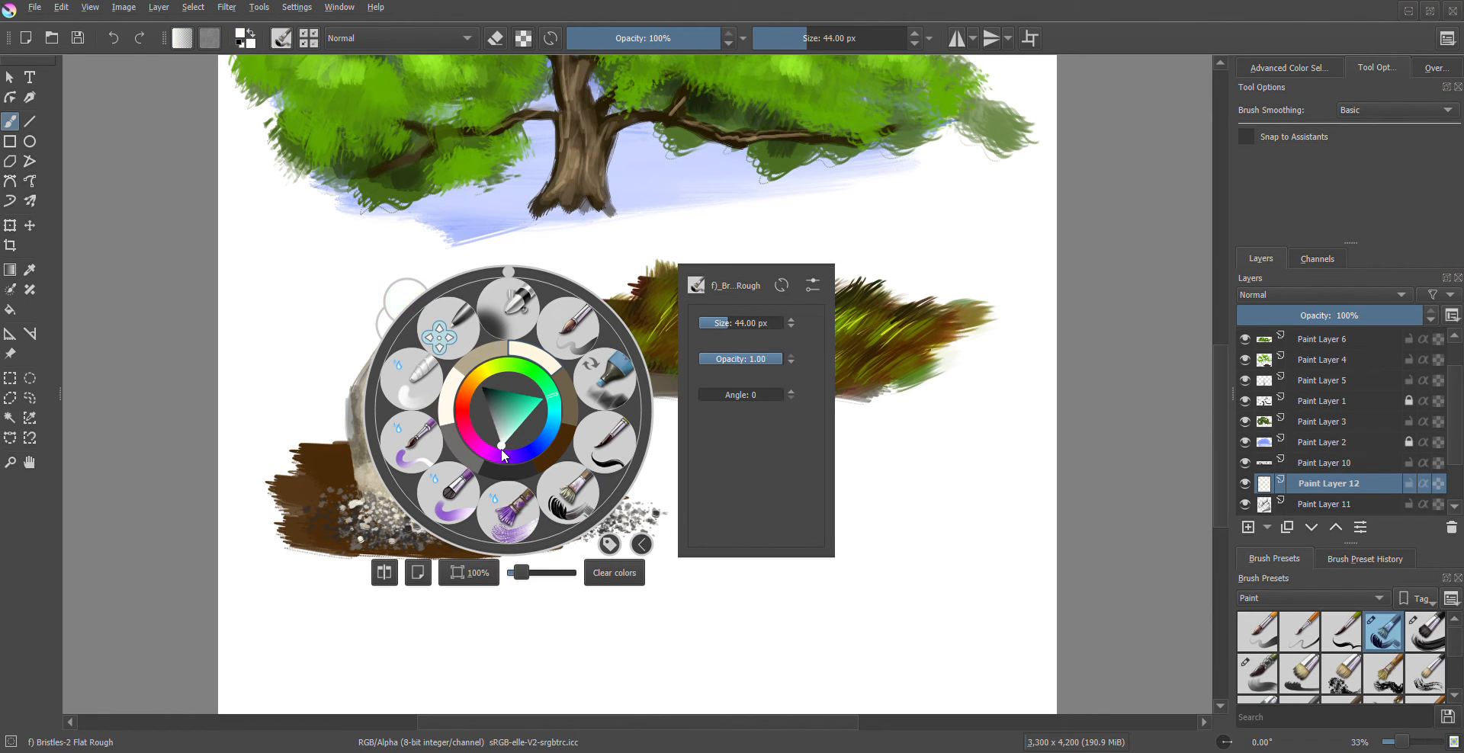
click(641, 240)
key(bracketright)
key(bracketleft)
key(bracketleft)
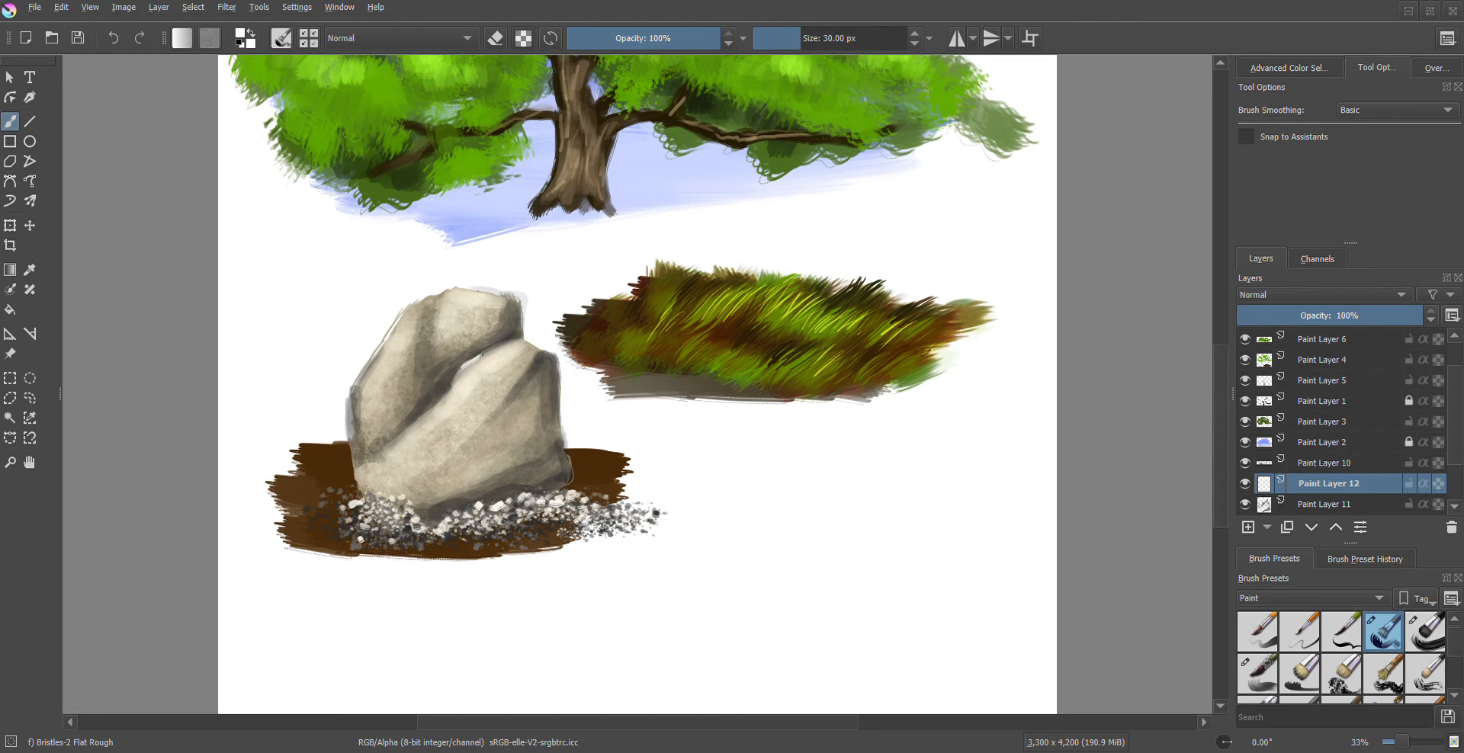
key(bracketright)
Paint crisp white highlights along the crevice's lower edge and on the boulder's top and upper-left edges
drag(482, 356, 460, 374)
drag(447, 398, 425, 417)
mouse_move(453, 299)
mouse_down()
mouse_move(437, 331)
mouse_move(411, 309)
mouse_move(359, 387)
mouse_move(406, 324)
mouse_move(366, 384)
mouse_up()
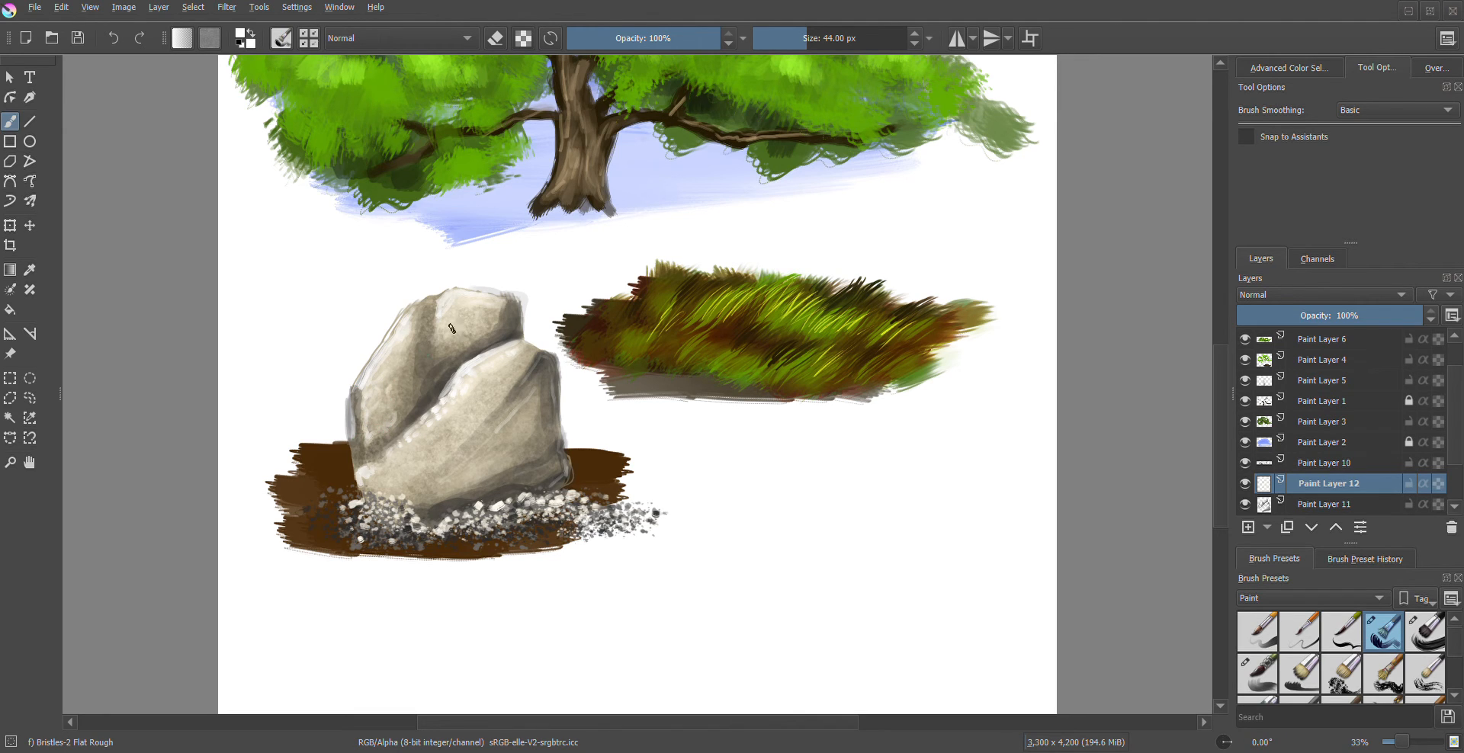
Select the boulder's shadow layer, choose black, and paint dark accents at the boulder's lower-right edge with the 44 px brush
click(1308, 509)
right_click(556, 436)
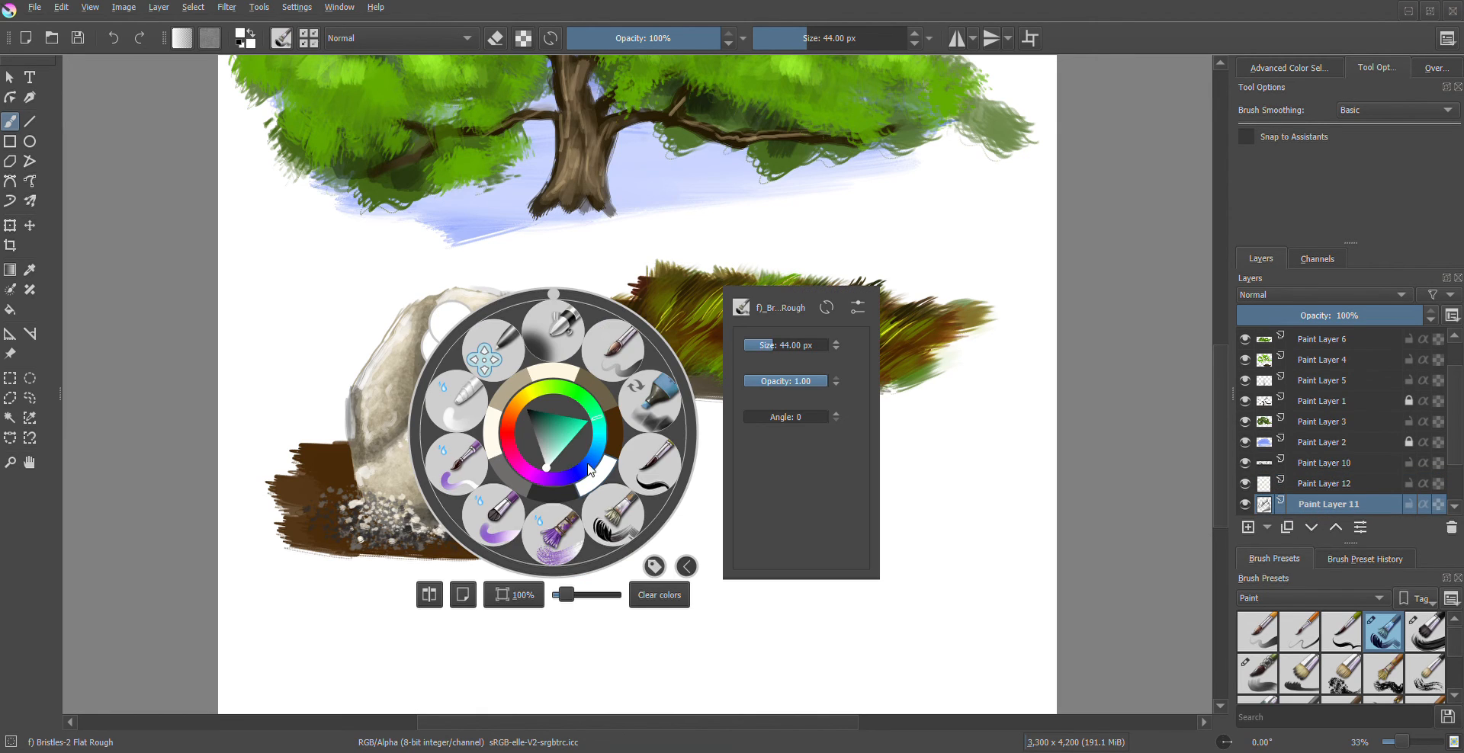
drag(552, 464, 529, 405)
click(650, 201)
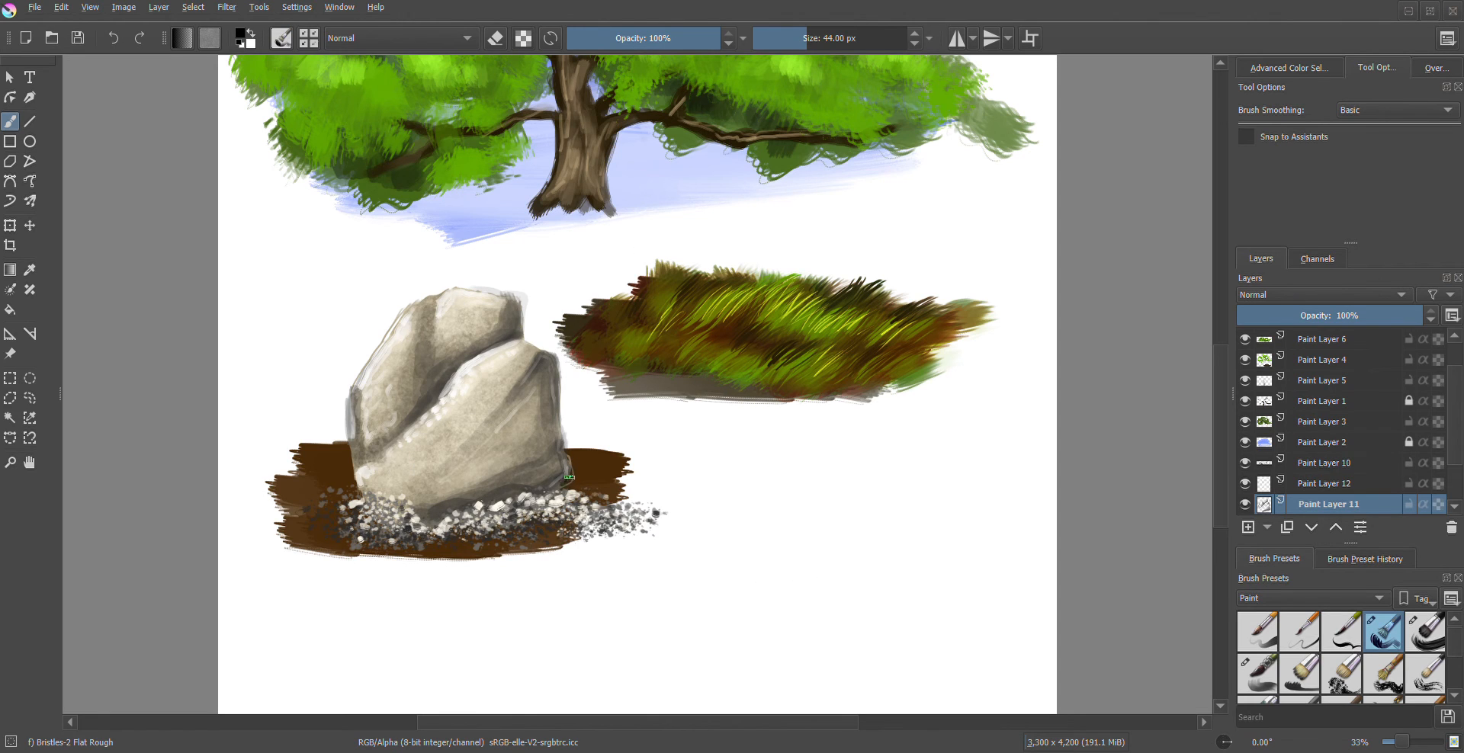
drag(564, 484, 567, 477)
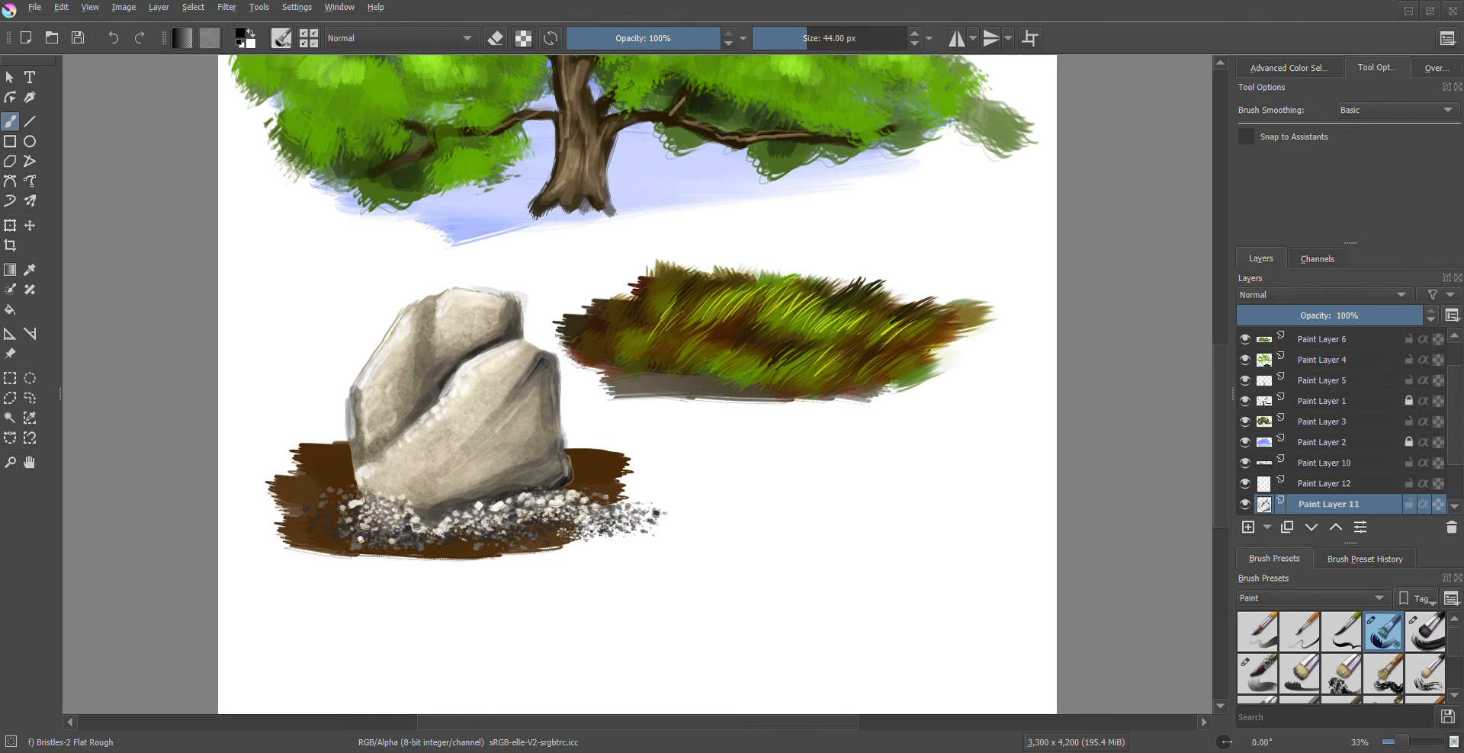
Darken the diagonal crevice in black and paint thin cracks down the boulder's upper part and across its front face
drag(498, 333, 475, 349)
drag(425, 403, 437, 376)
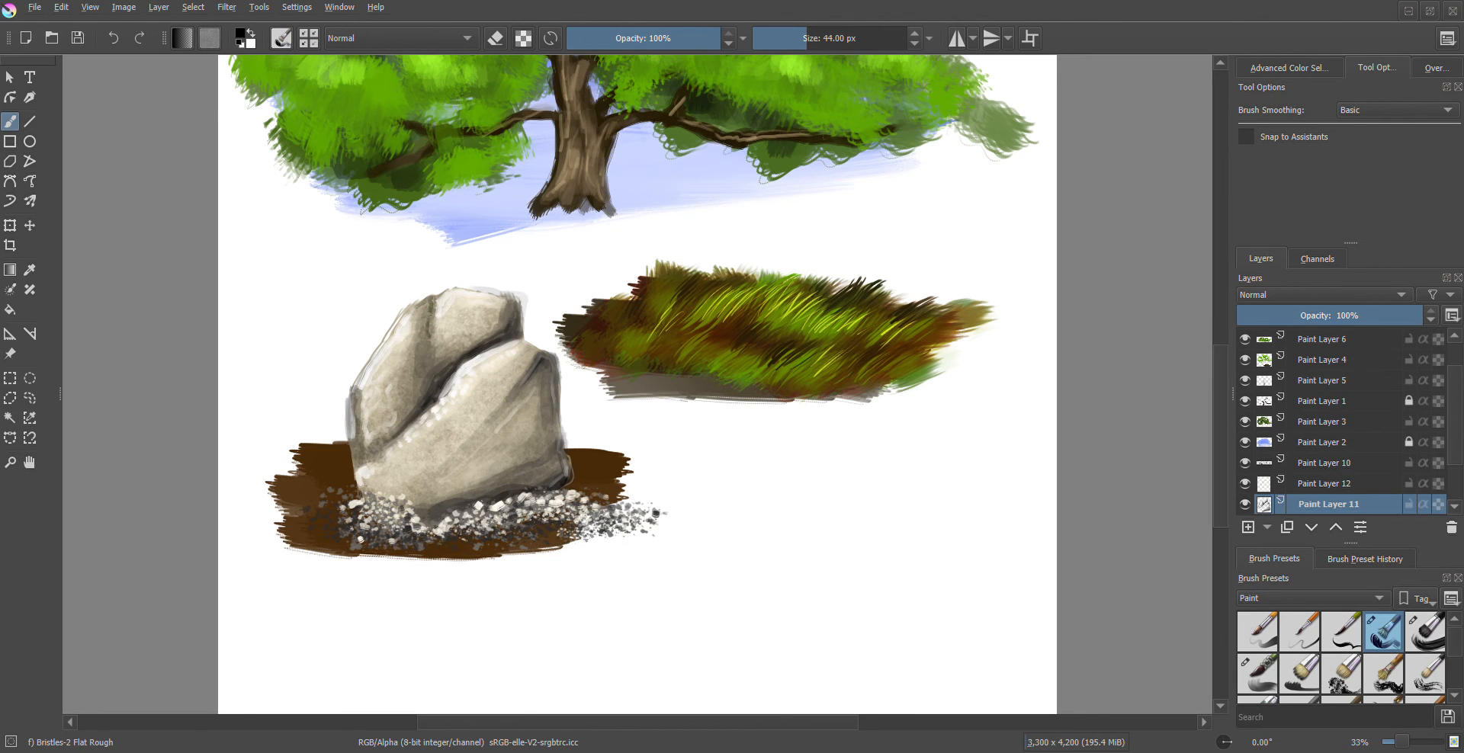
drag(417, 403, 429, 303)
drag(432, 356, 430, 377)
drag(478, 443, 426, 484)
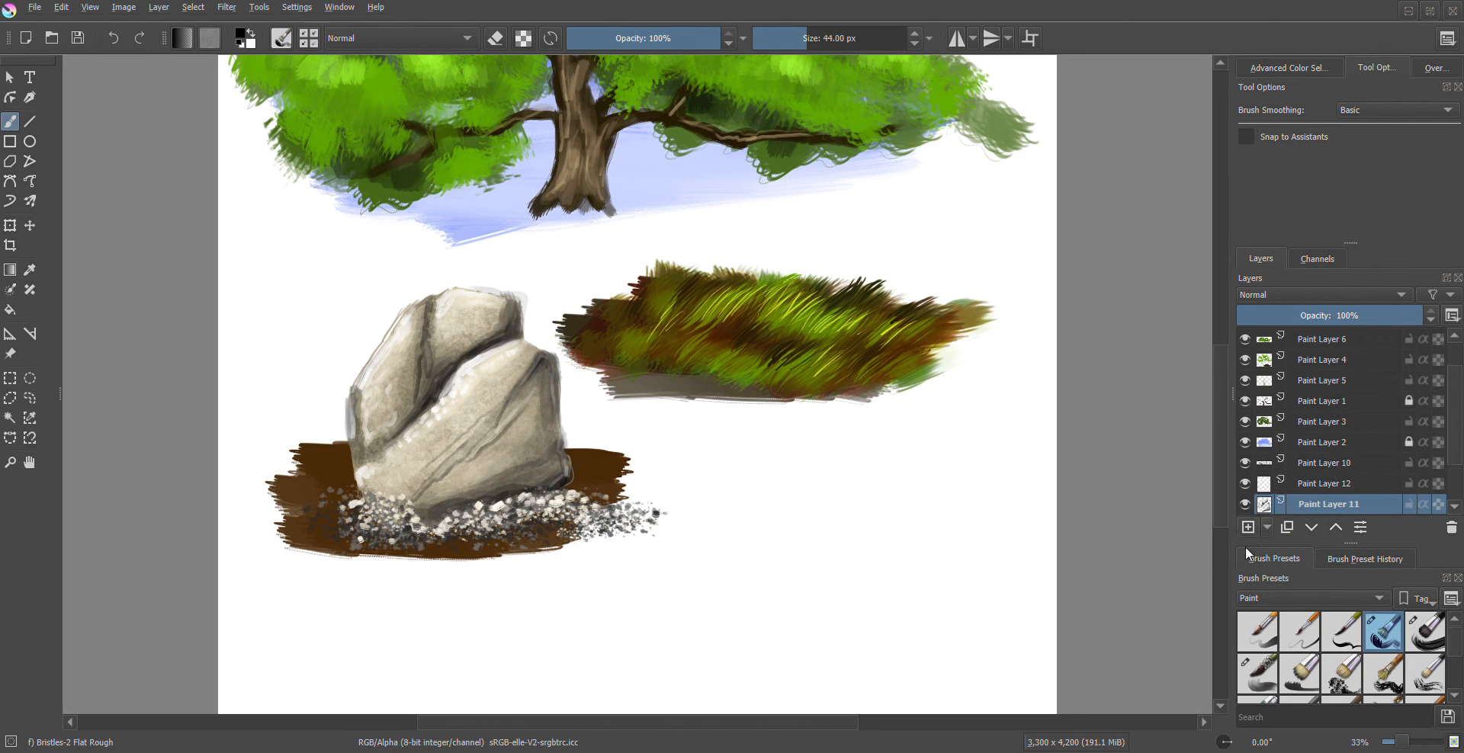
Add a new paint layer for grass and choose the Texture Hair brush from the Textures presets
right_click(675, 502)
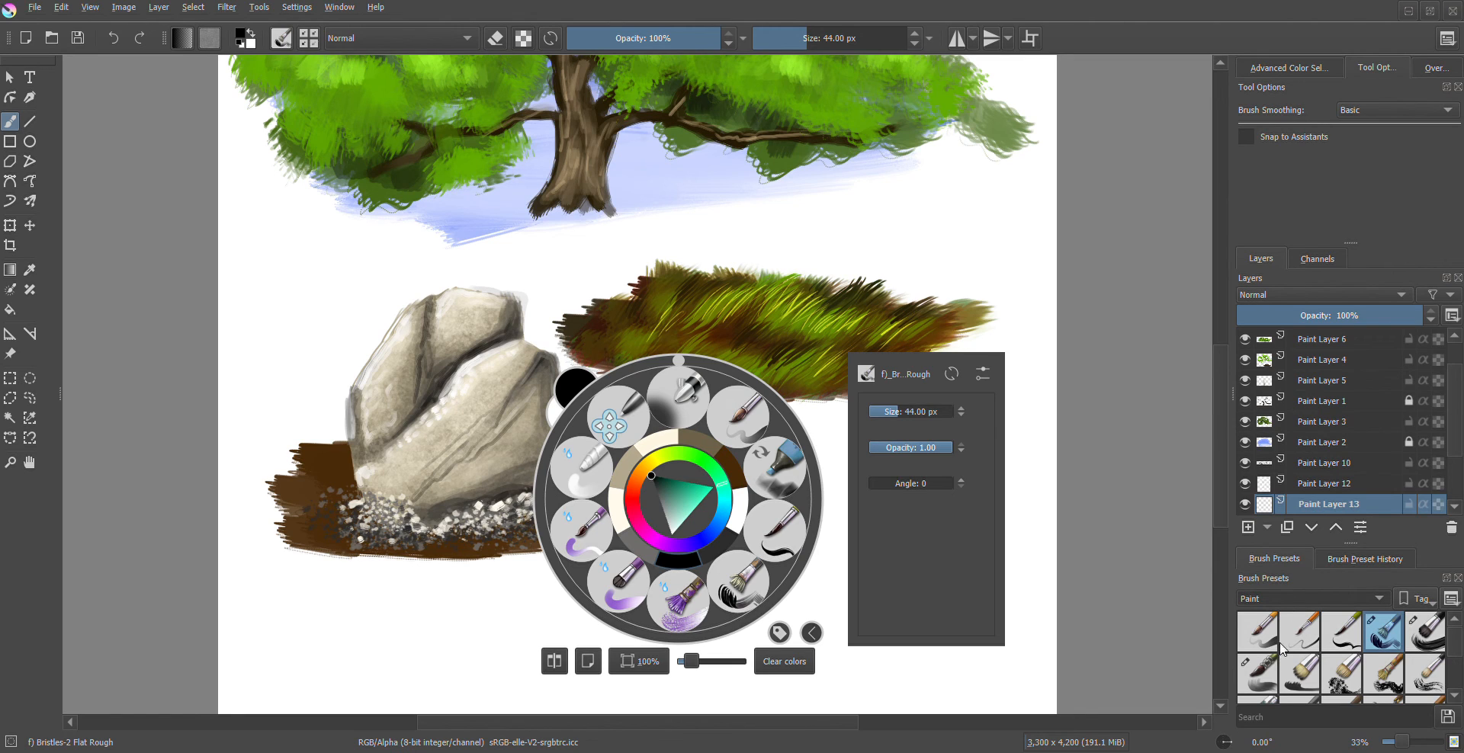
click(1279, 605)
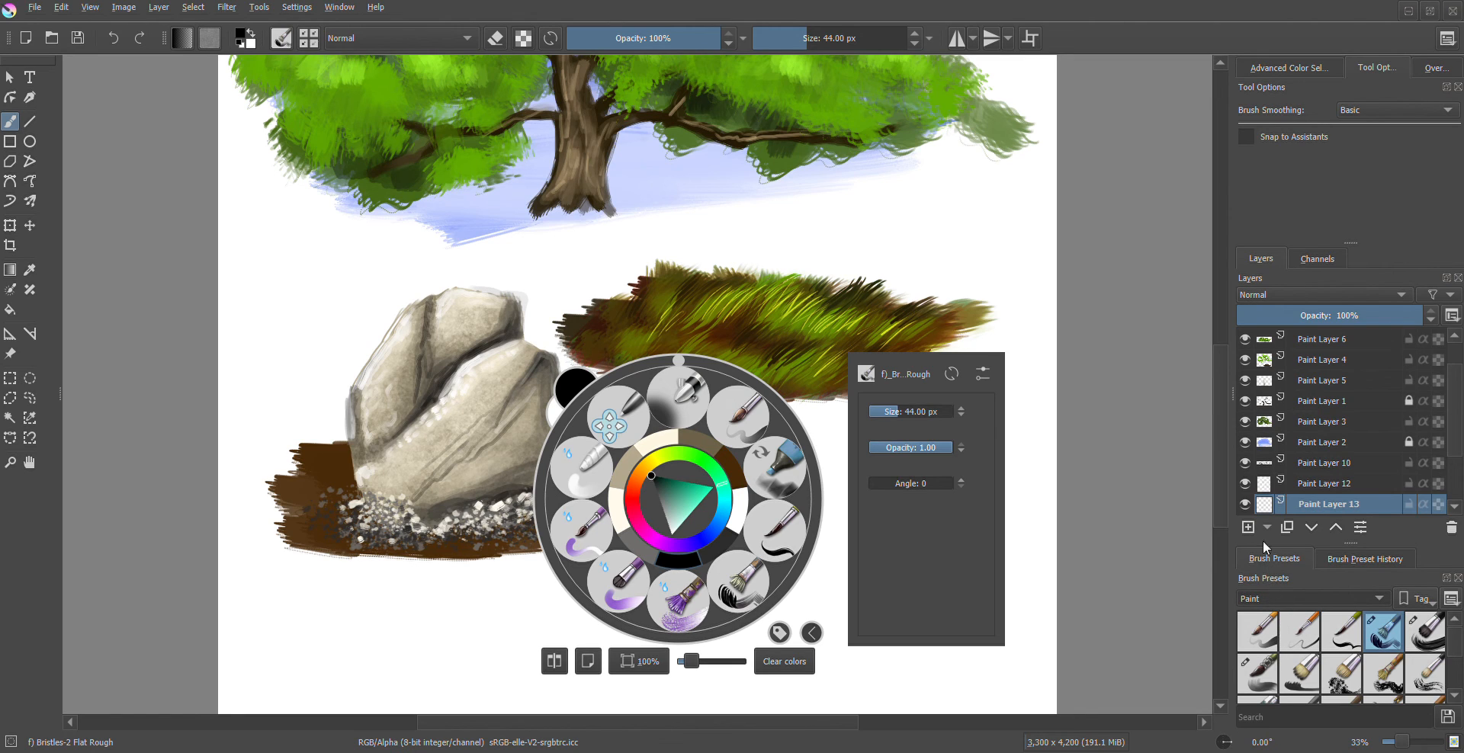
click(1266, 660)
click(1275, 675)
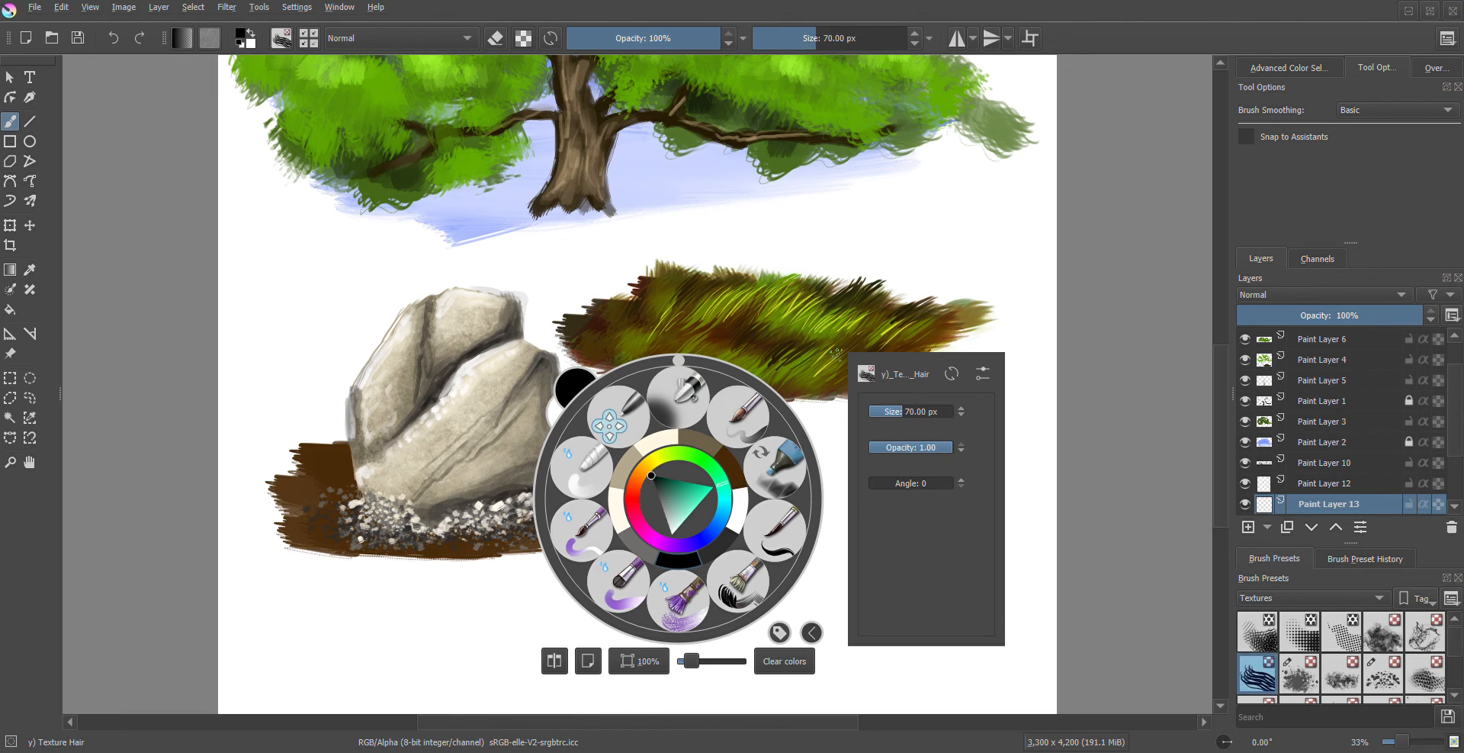
right_click(991, 323)
right_click(703, 571)
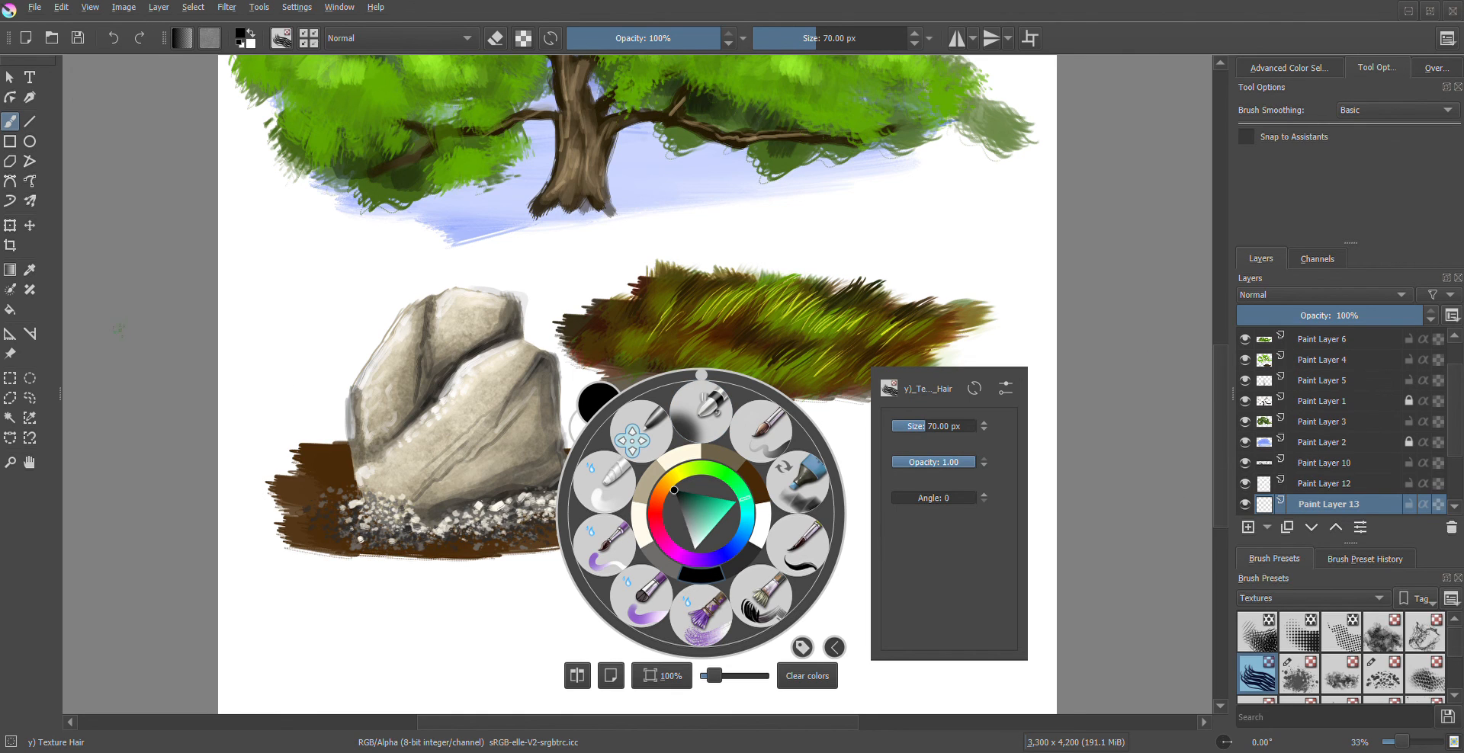
Sample an olive green from the painted grass patch beside the boulder and return to the freehand brush
click(29, 270)
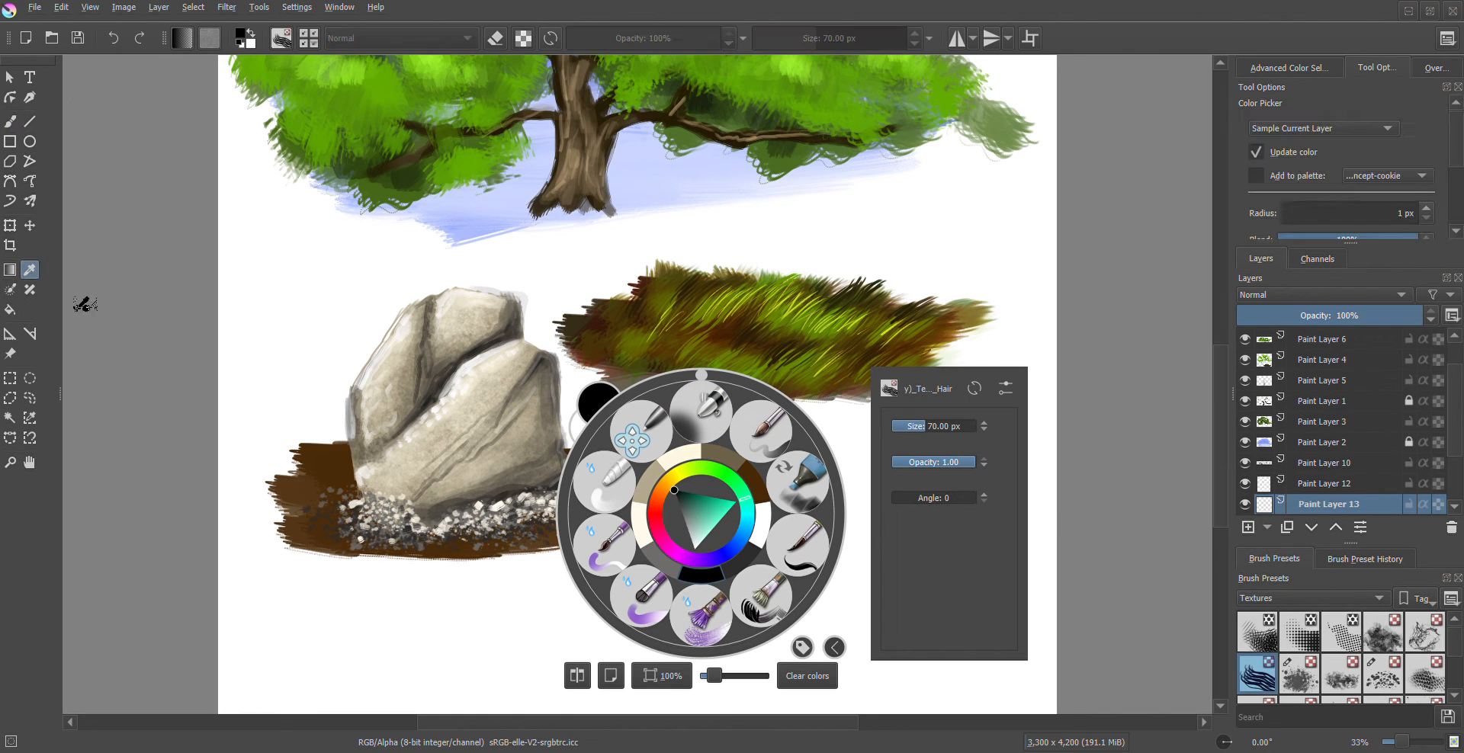
click(135, 392)
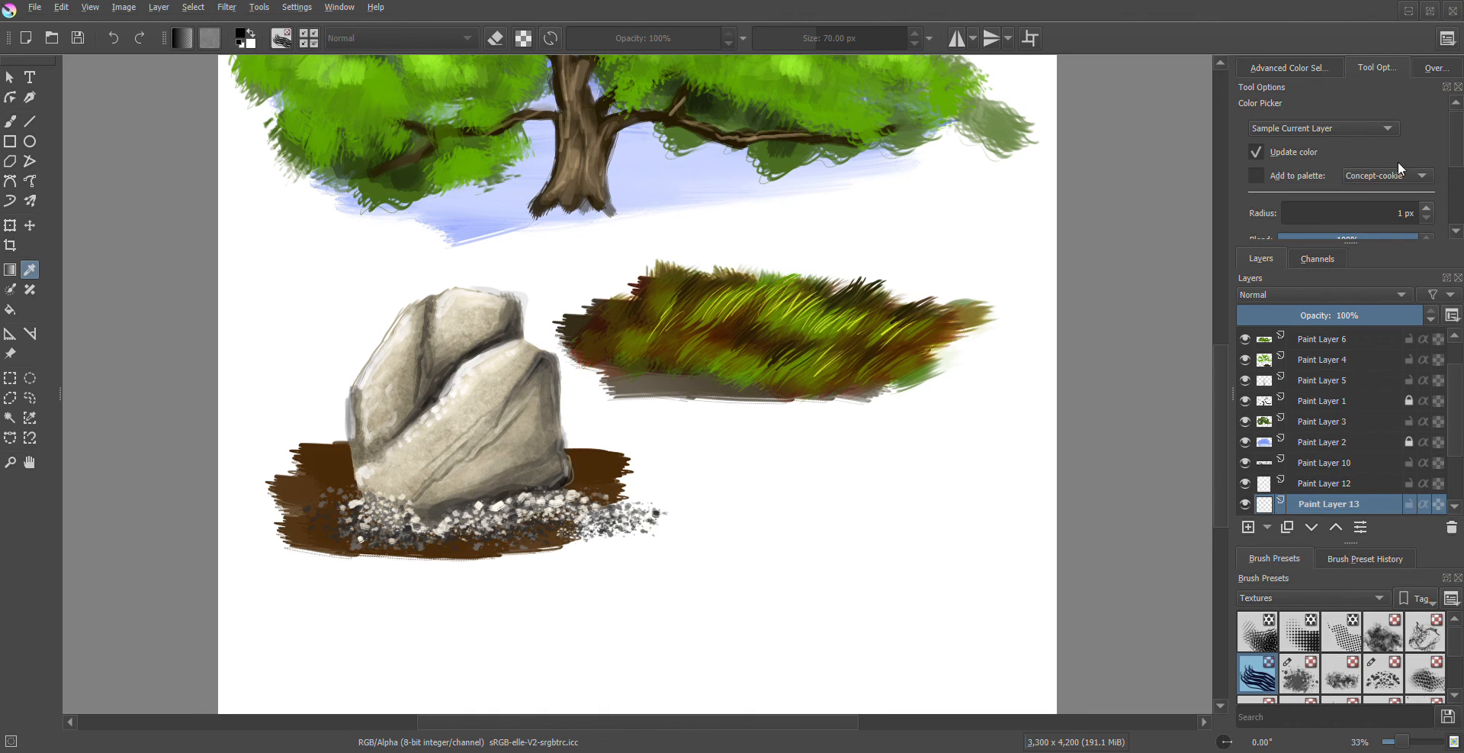
click(1376, 127)
click(1353, 112)
click(817, 383)
click(11, 122)
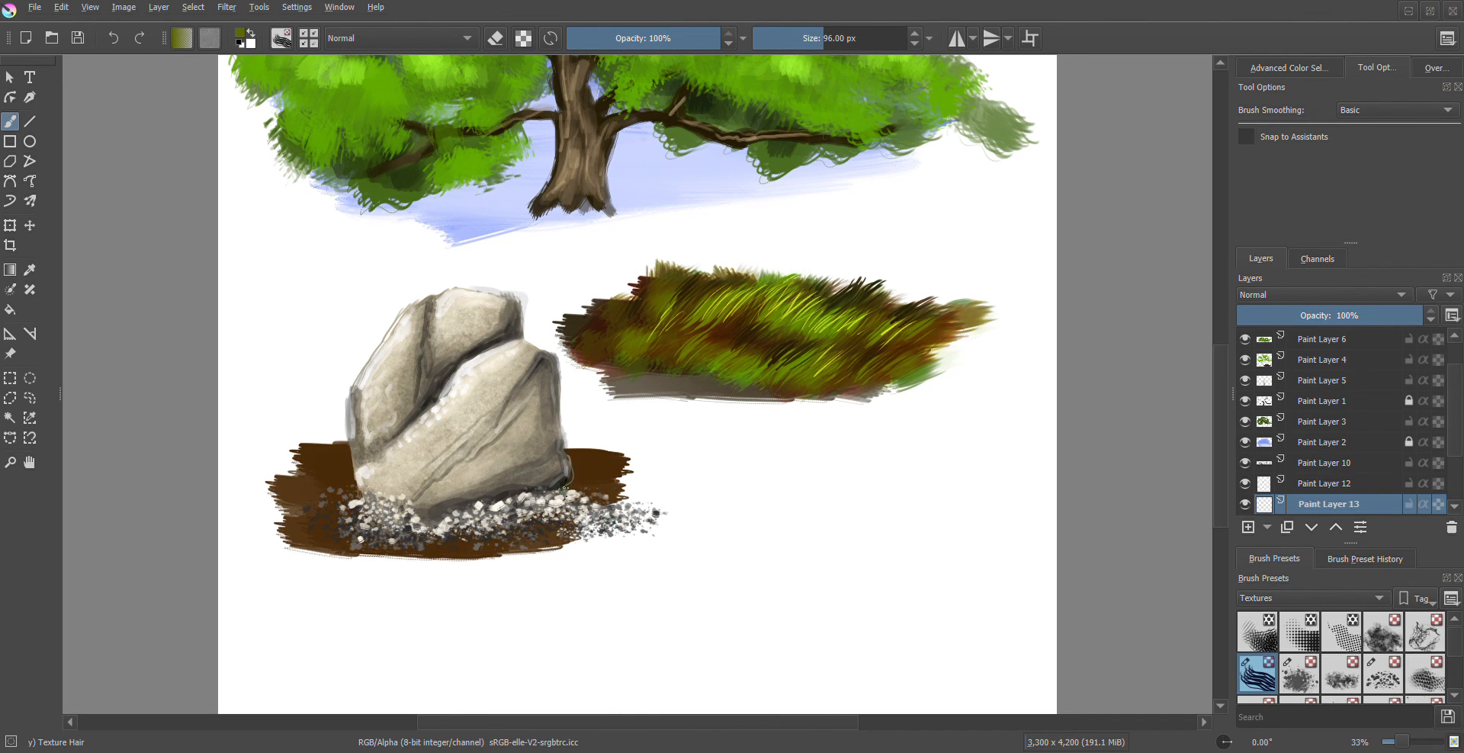
Paint olive-green grass tufts along both sides of the boulder's base with the 96 px Texture Hair brush
mouse_move(566, 486)
mouse_down()
mouse_move(583, 486)
mouse_move(556, 478)
mouse_move(558, 455)
mouse_move(541, 489)
mouse_move(629, 473)
mouse_up()
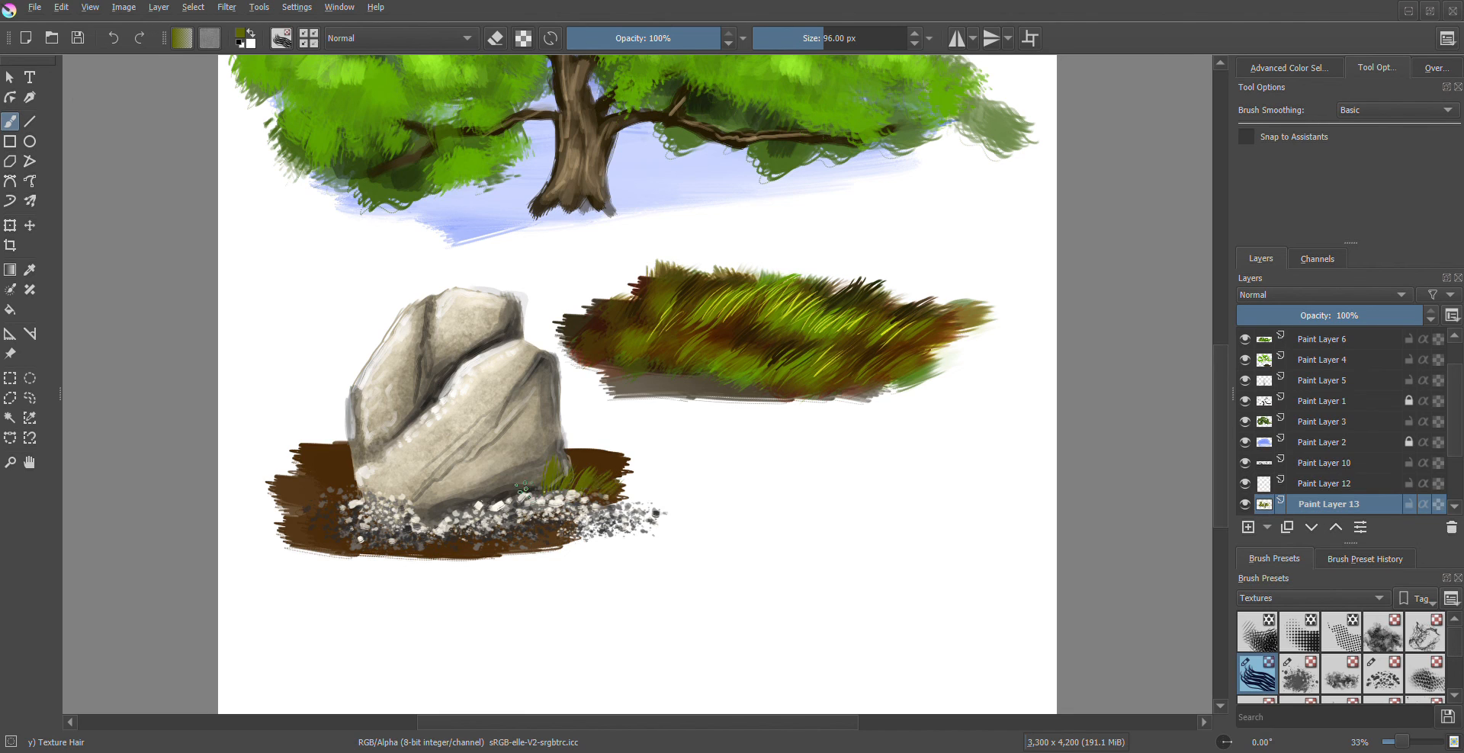
mouse_move(531, 484)
mouse_down()
mouse_move(489, 502)
mouse_move(467, 472)
mouse_up()
mouse_move(387, 504)
mouse_down()
mouse_move(380, 467)
mouse_move(384, 498)
mouse_move(404, 477)
mouse_move(359, 501)
mouse_move(336, 476)
mouse_move(410, 503)
mouse_move(421, 492)
mouse_move(440, 513)
mouse_move(389, 542)
mouse_move(330, 468)
mouse_up()
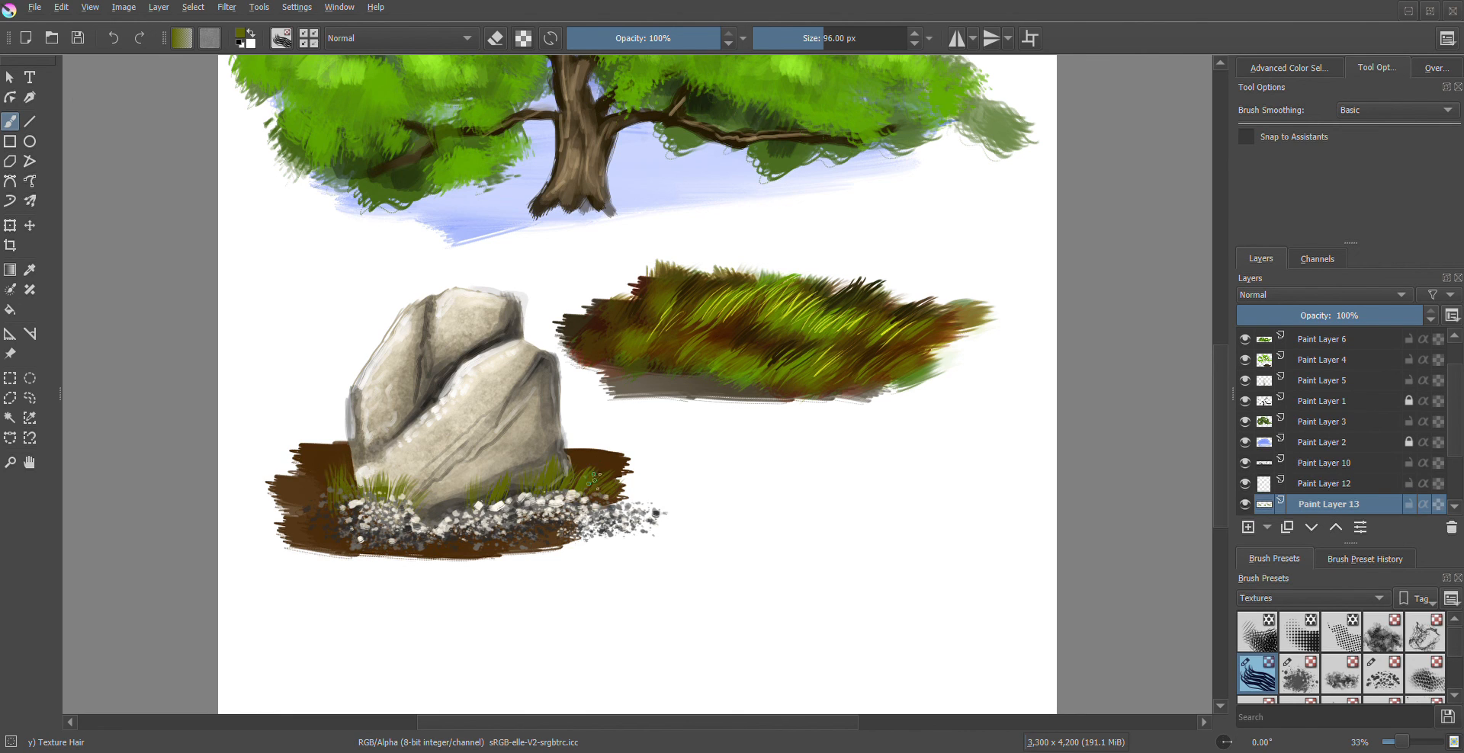
mouse_move(592, 489)
mouse_down()
mouse_move(603, 463)
mouse_move(581, 461)
mouse_up()
Choose a brighter yellow-green and paint lighter blades over the grass tufts around the boulder's base
right_click(650, 513)
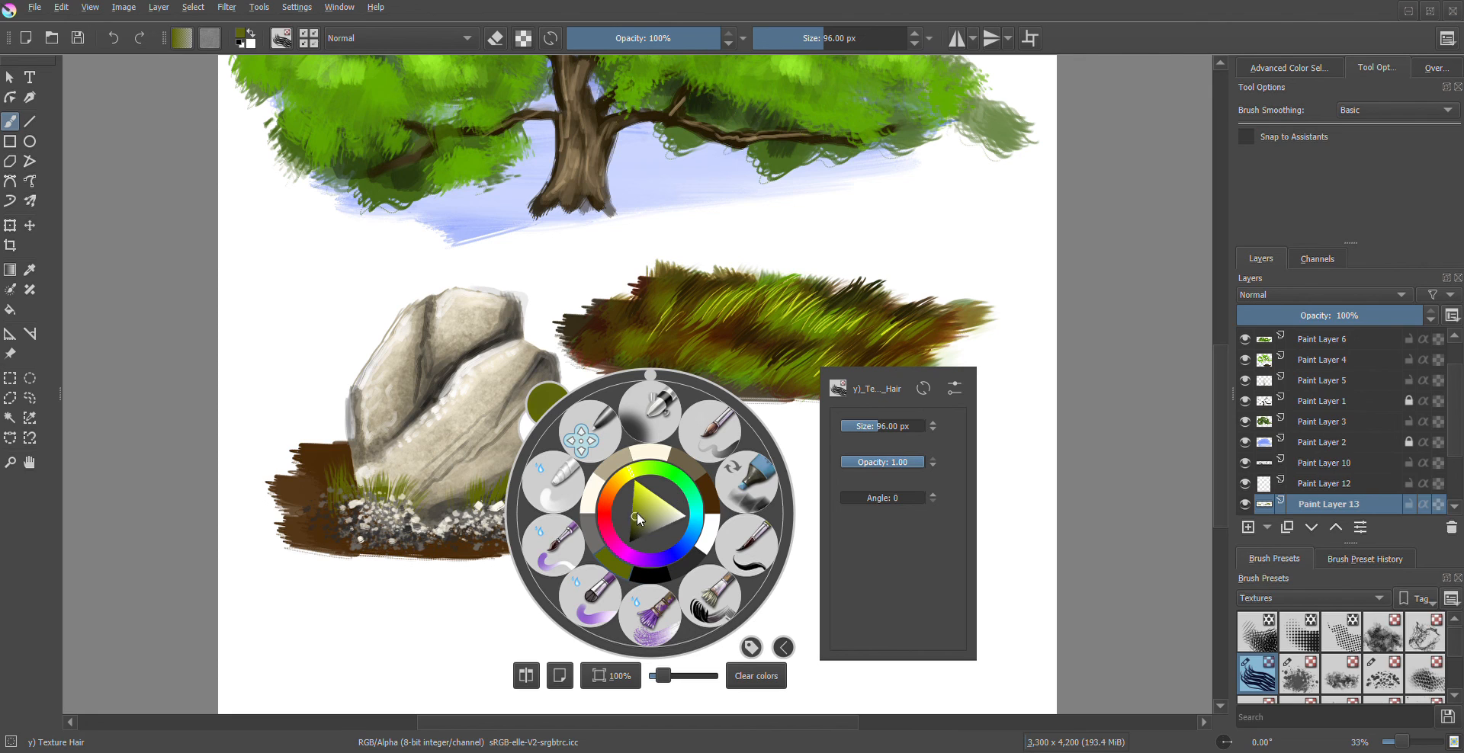
drag(637, 512, 635, 499)
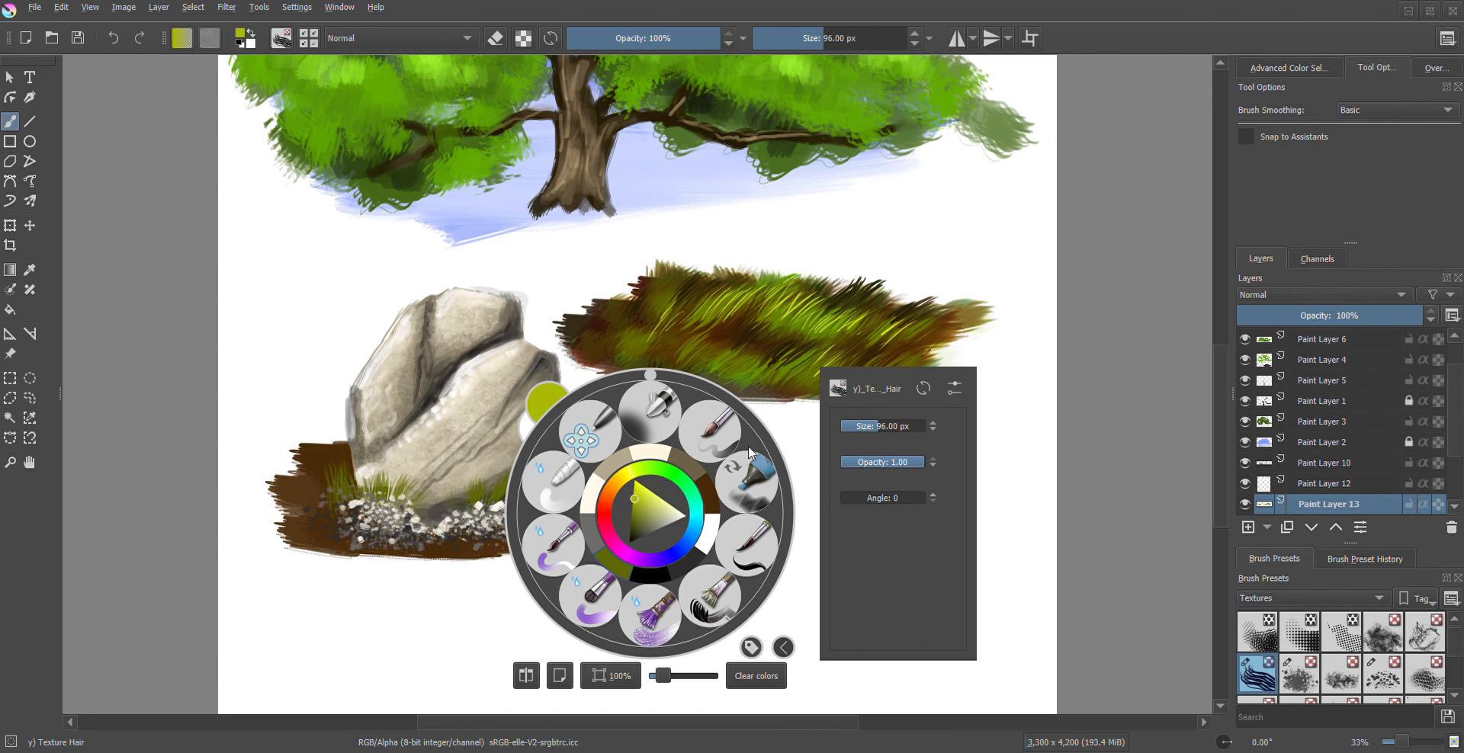
click(456, 623)
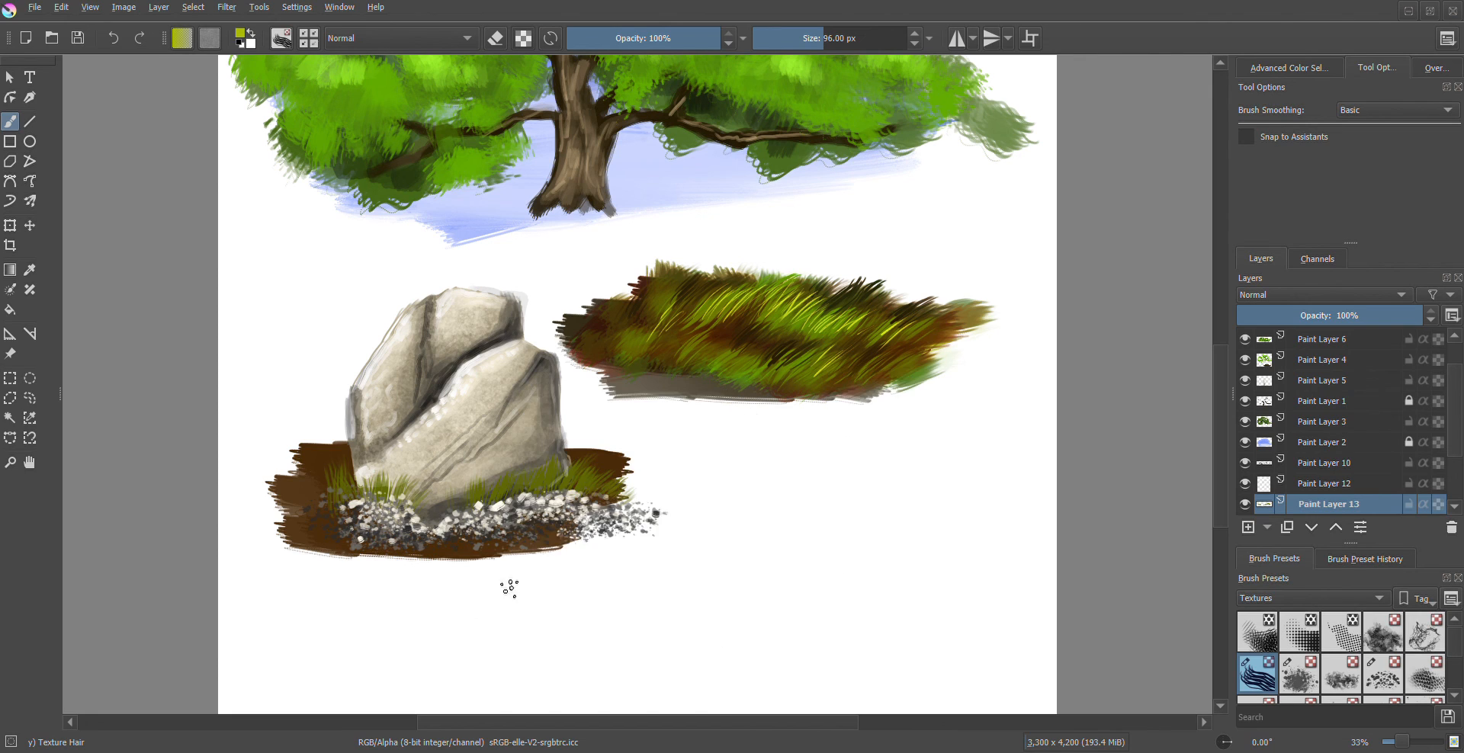
mouse_move(560, 497)
mouse_down()
mouse_move(580, 468)
mouse_move(606, 476)
mouse_move(530, 478)
mouse_up()
drag(507, 496, 509, 478)
mouse_move(495, 497)
mouse_down()
mouse_move(463, 470)
mouse_move(428, 547)
mouse_move(414, 490)
mouse_move(408, 505)
mouse_move(433, 496)
mouse_move(390, 482)
mouse_up()
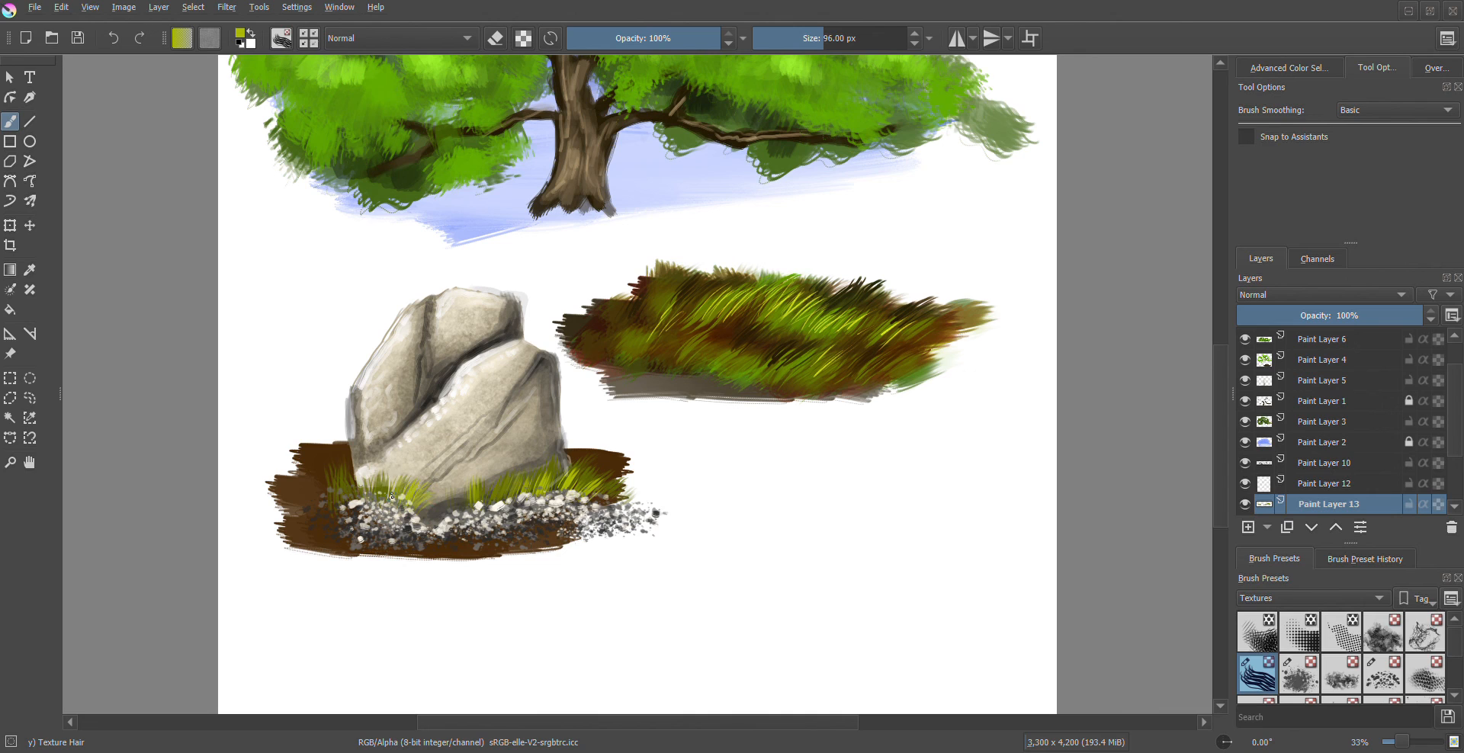
Choose a very dark olive and paint shadow blades low in the grass along the boulder's base
right_click(620, 518)
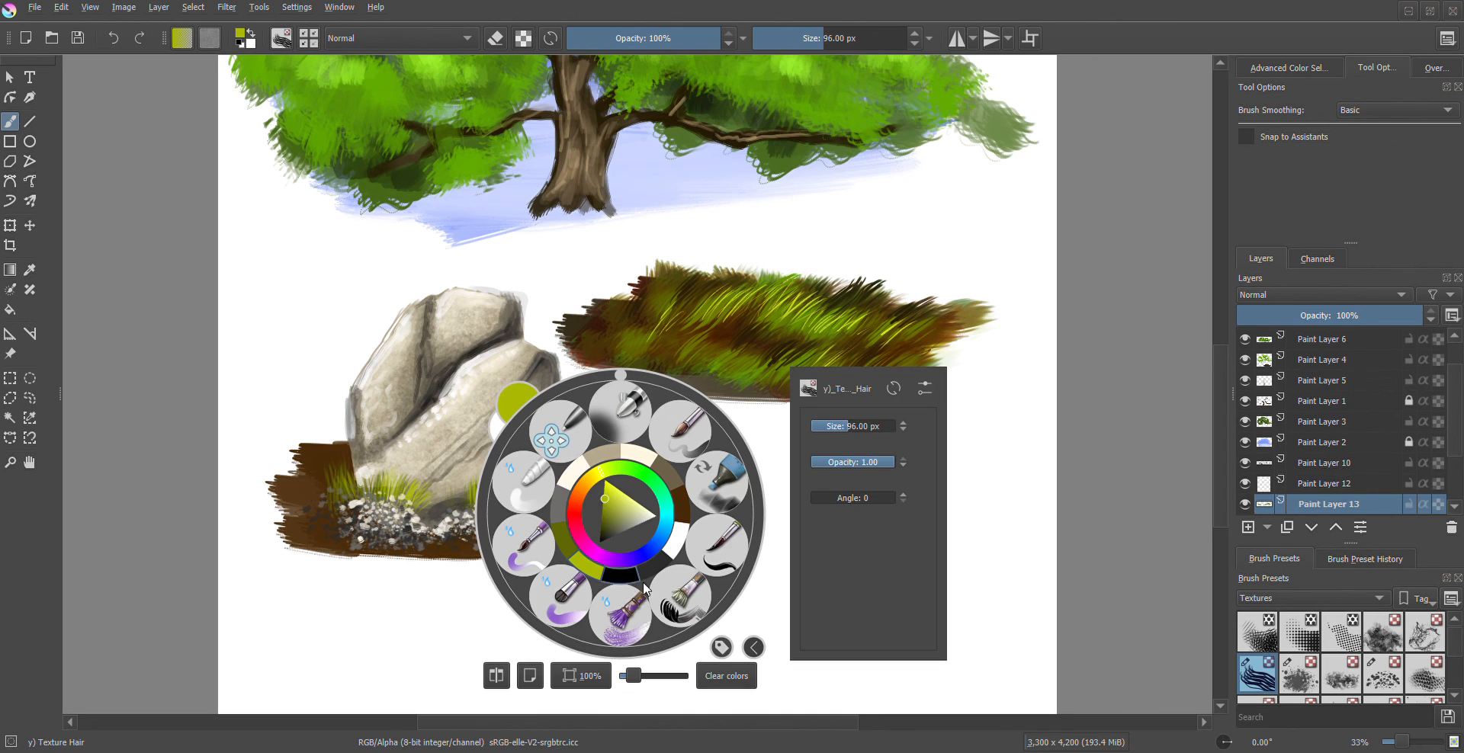
drag(602, 517, 601, 529)
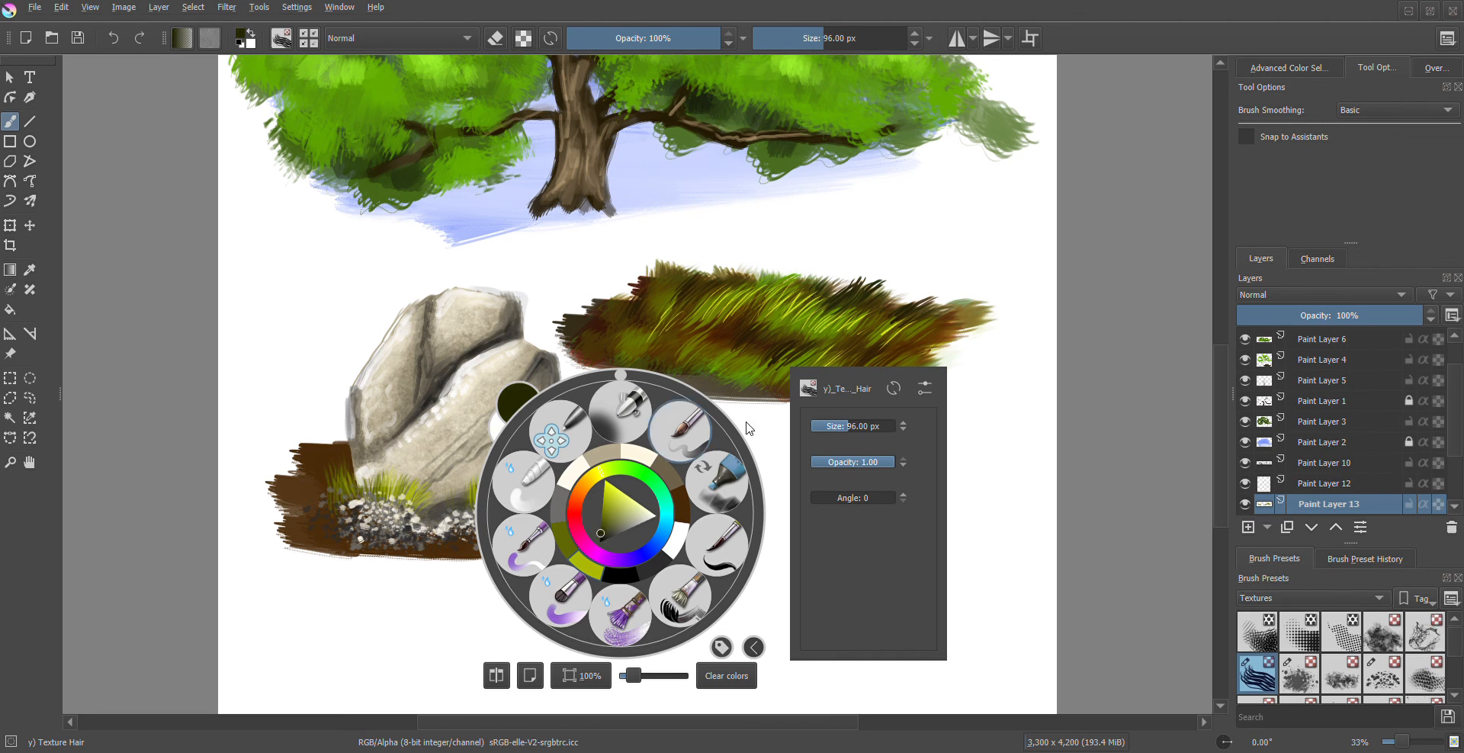
click(766, 418)
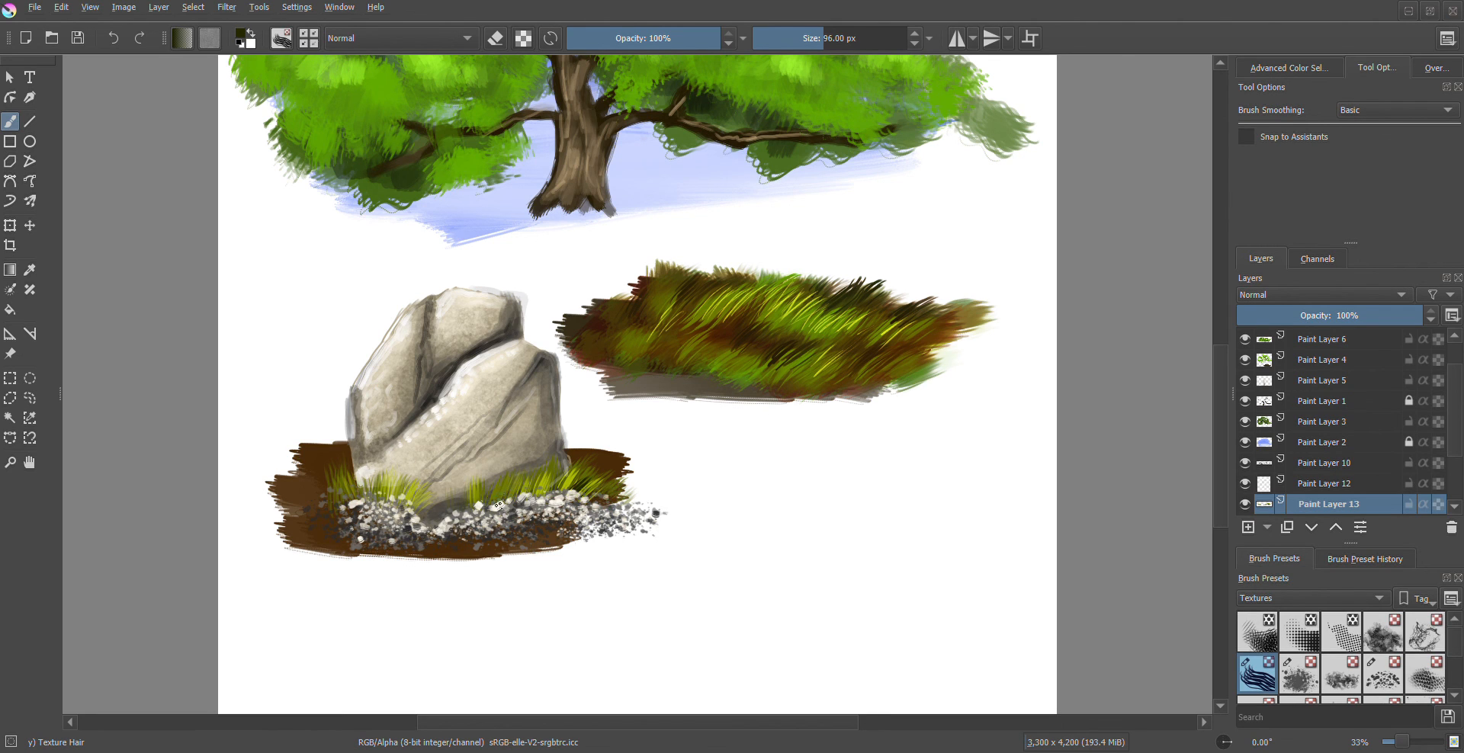
mouse_move(497, 505)
mouse_down()
mouse_move(479, 478)
mouse_move(460, 503)
mouse_move(455, 487)
mouse_move(414, 514)
mouse_move(431, 487)
mouse_move(447, 492)
mouse_move(416, 485)
mouse_up()
drag(416, 503, 401, 472)
mouse_move(392, 501)
mouse_down()
mouse_move(375, 473)
mouse_move(359, 488)
mouse_up()
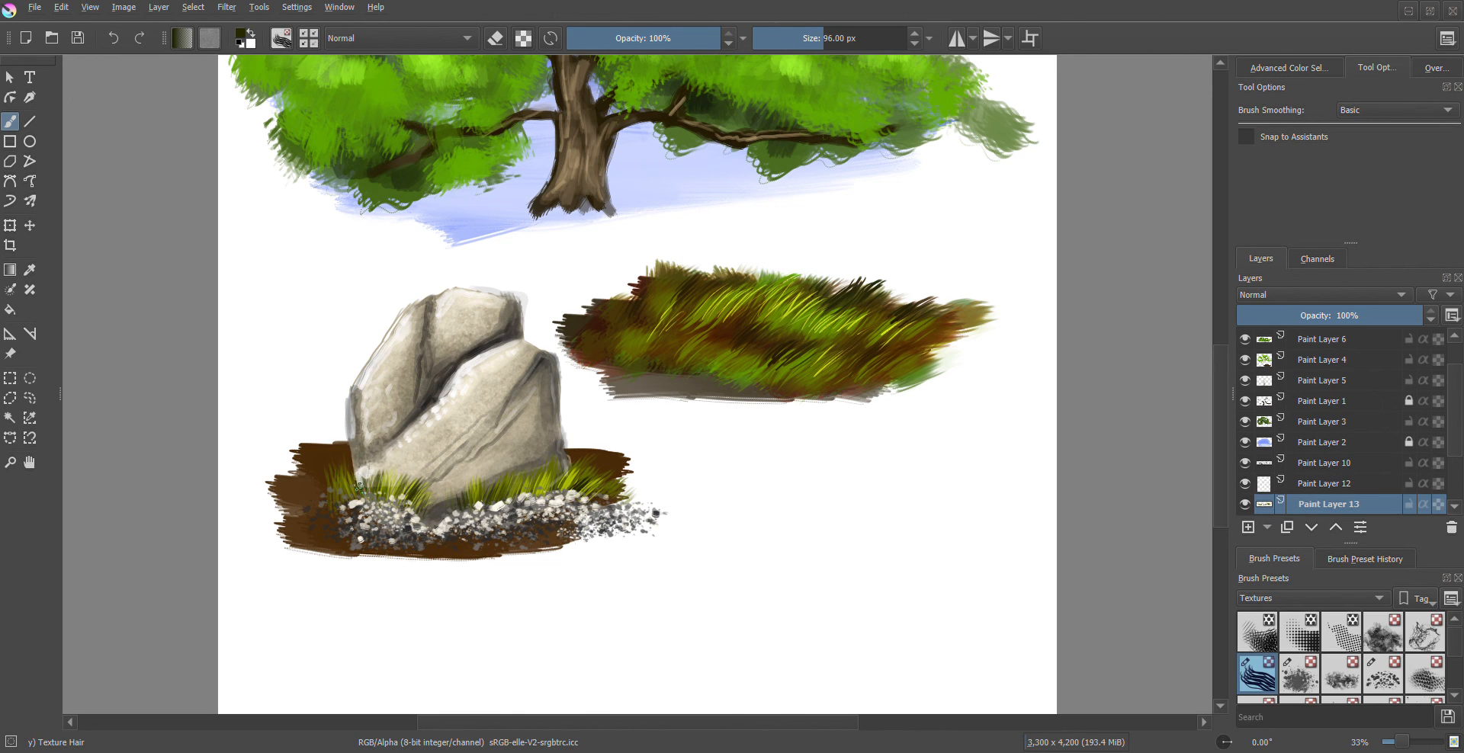
Choose the Bristles-1 Details brush and paint fine dark 16 px blades in the grass around the boulder
right_click(723, 511)
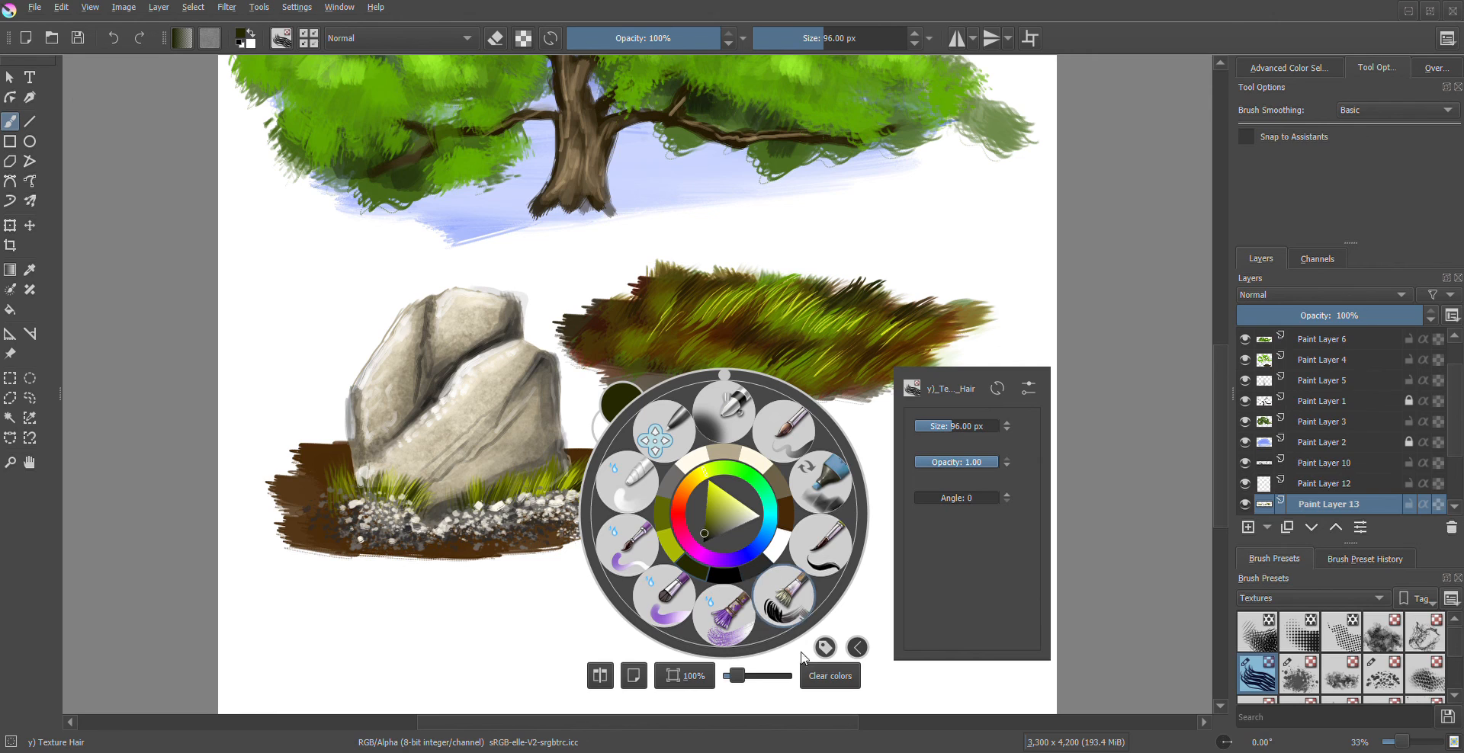
click(825, 549)
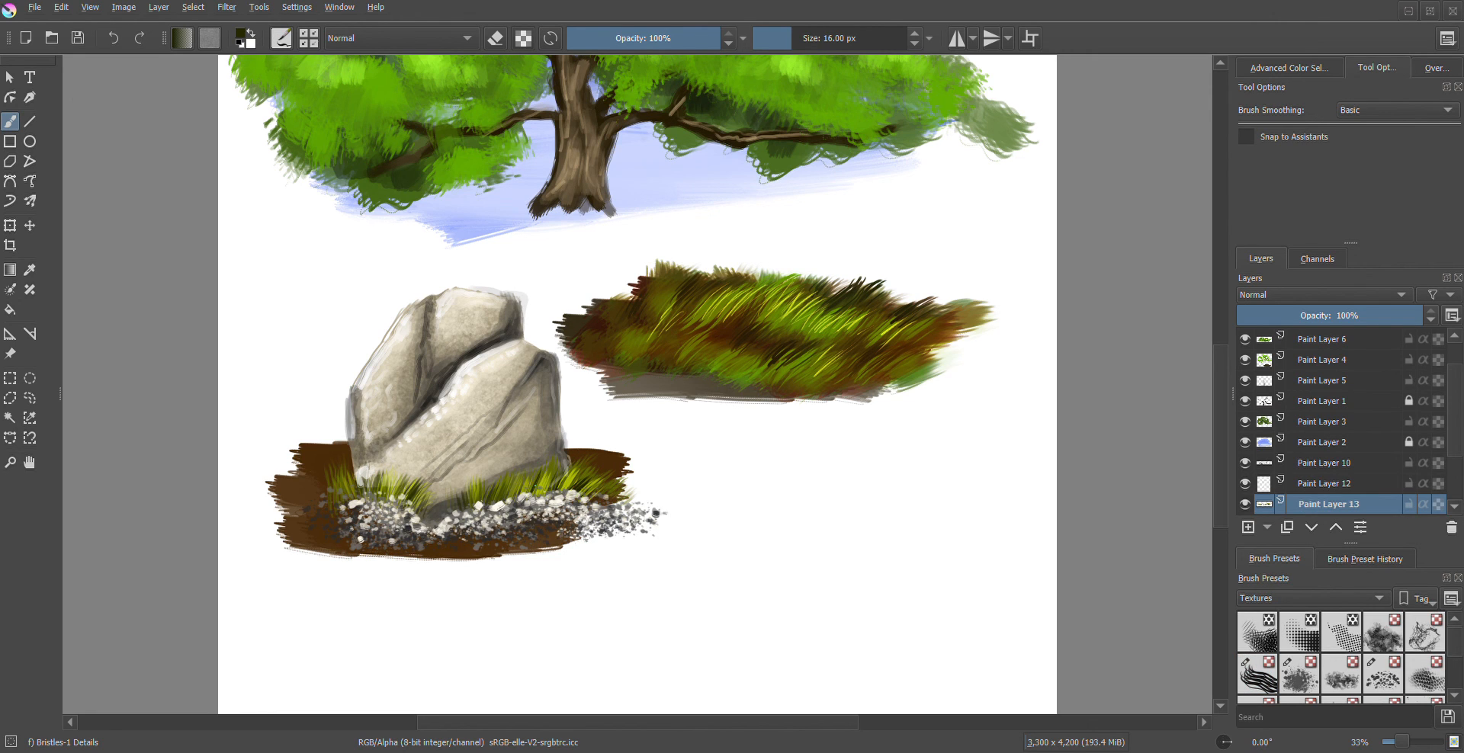
mouse_move(524, 485)
mouse_down()
mouse_move(532, 458)
mouse_move(491, 467)
mouse_up()
drag(1222, 370, 1228, 365)
Choose the recent cream colour and paint thin light highlight blades in the grass at the boulder's base
right_click(596, 627)
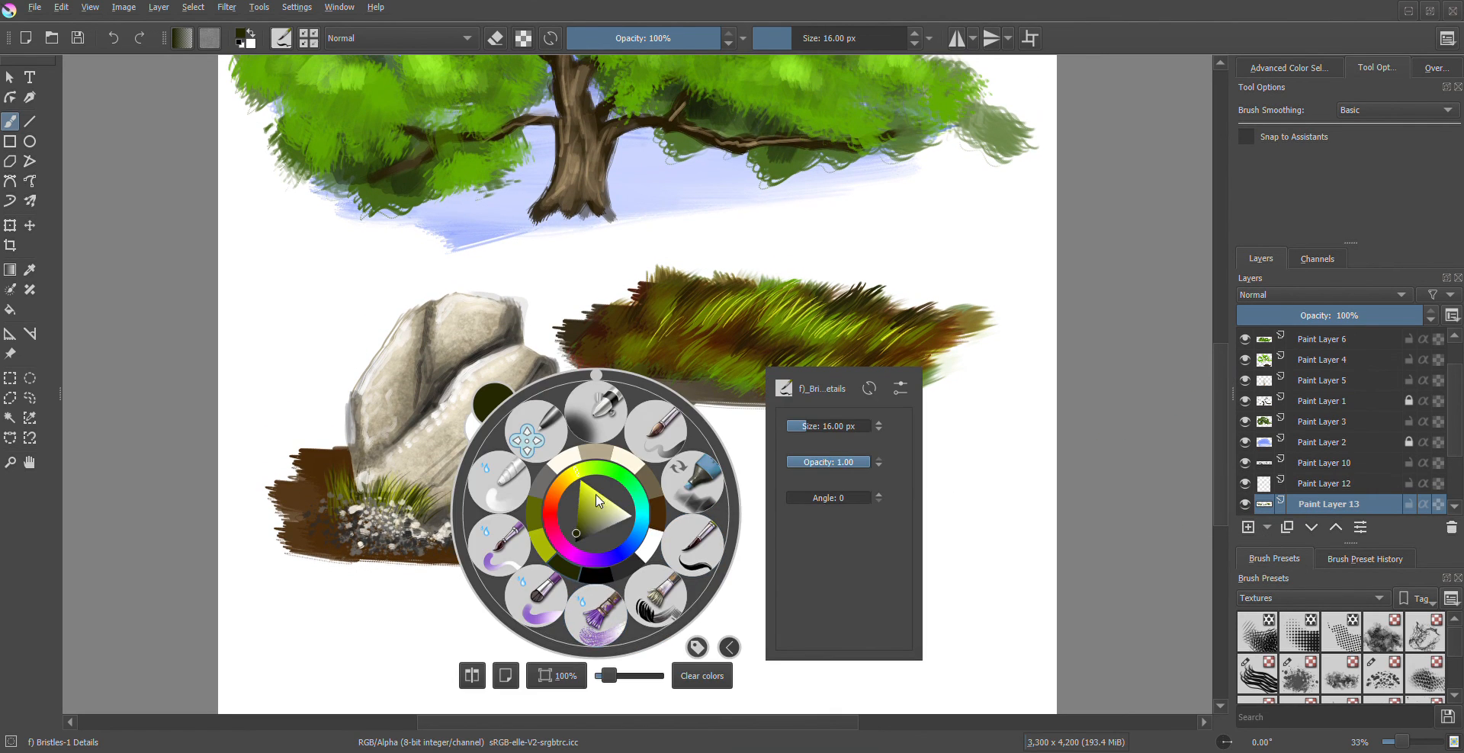
click(566, 463)
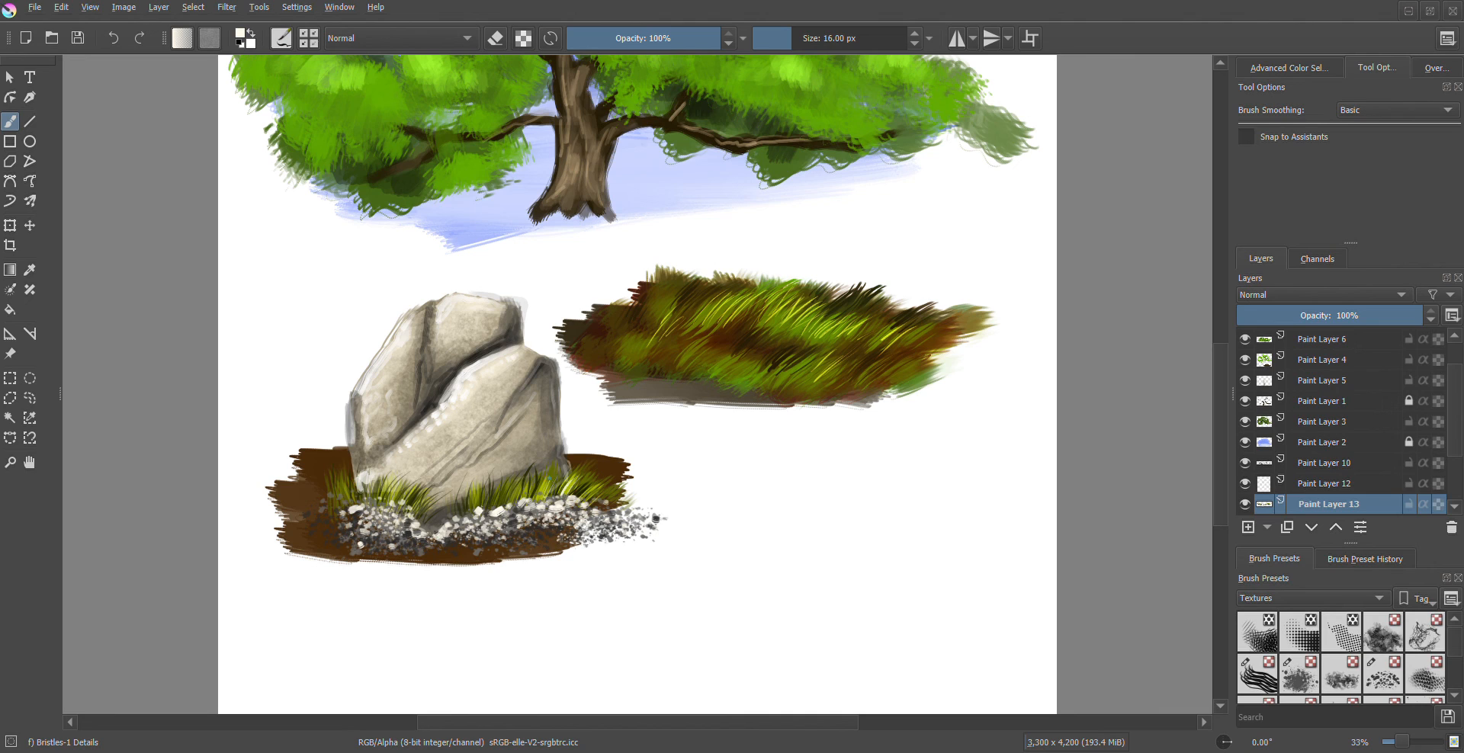
mouse_move(512, 462)
mouse_down()
mouse_move(501, 510)
mouse_move(416, 487)
mouse_up()
drag(421, 515, 433, 493)
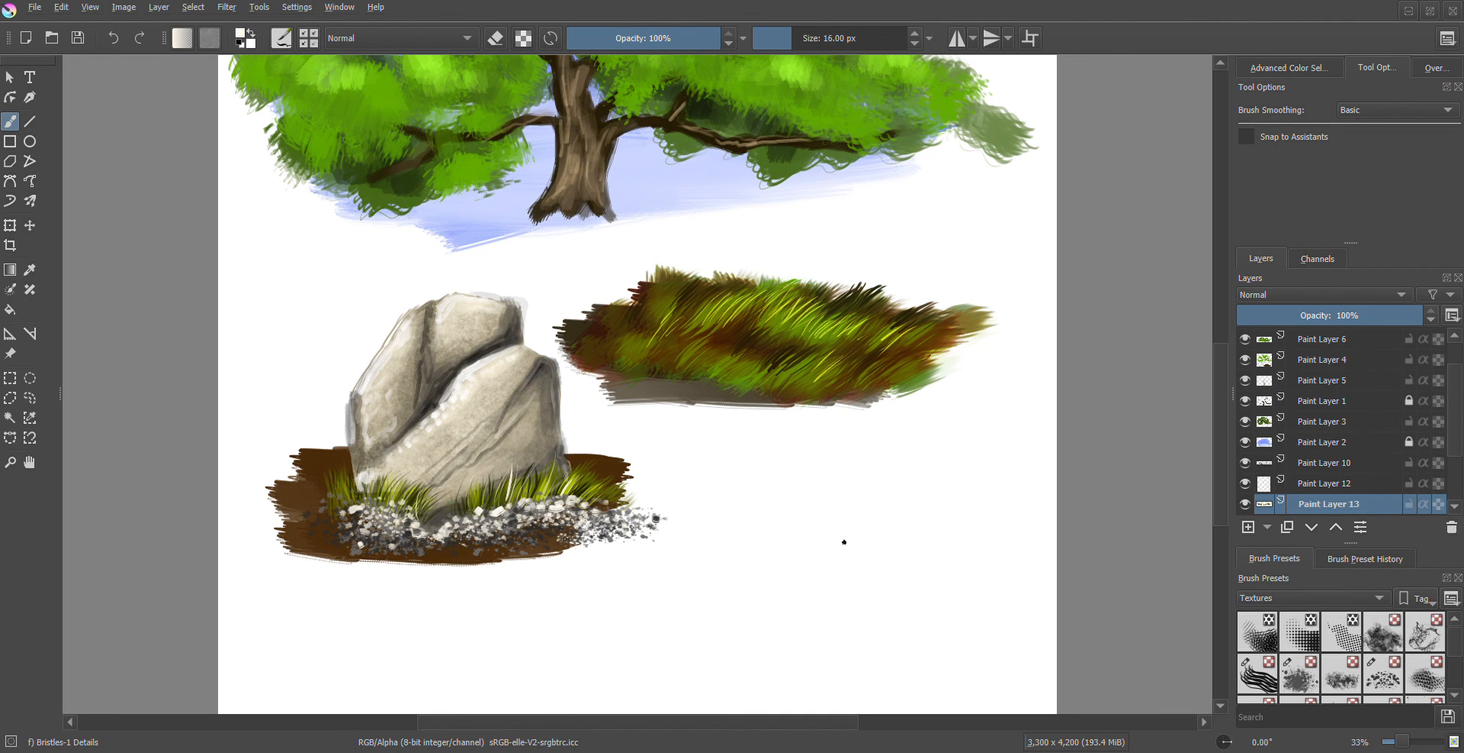